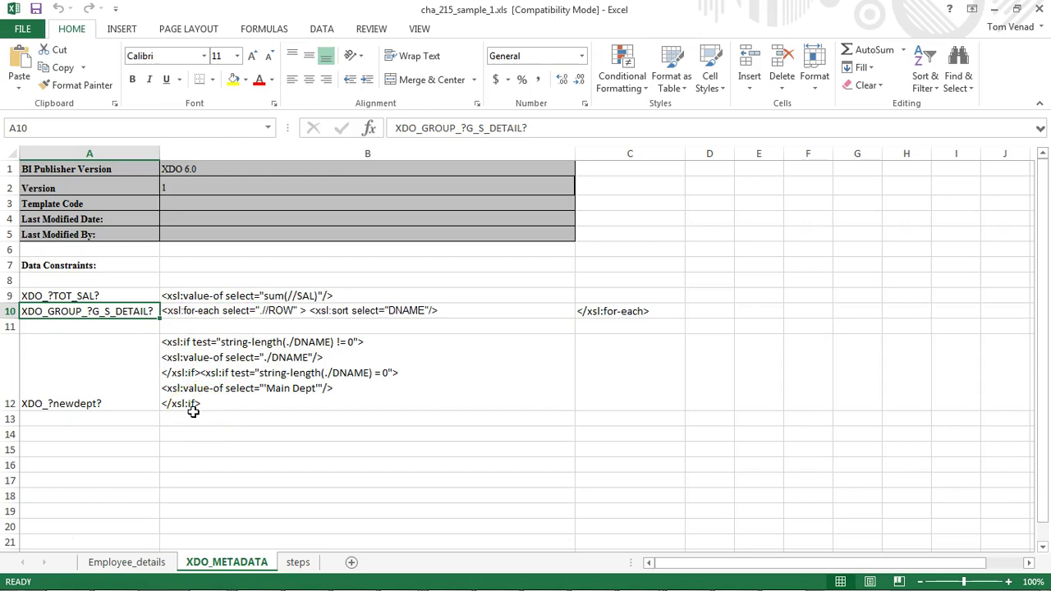
Examine the XDO_GROUP_?G_D_DEPT? for-each-group entry in row 13 of the XDO_METADATA sheet and the constraints above it.
{"action": "left_click", "coordinate": [87, 429]}
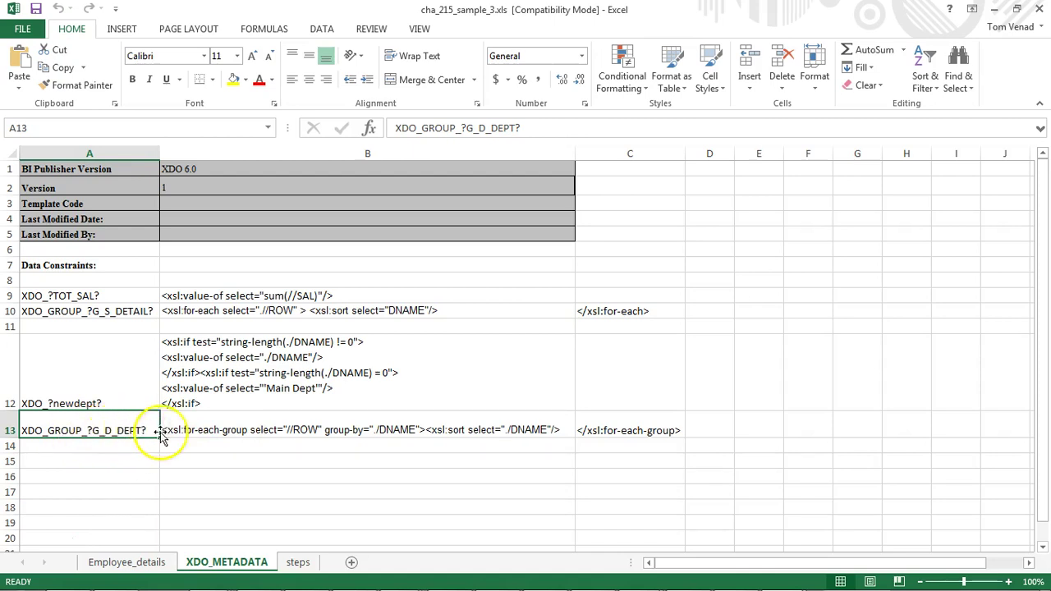
{"action": "left_click", "coordinate": [250, 430]}
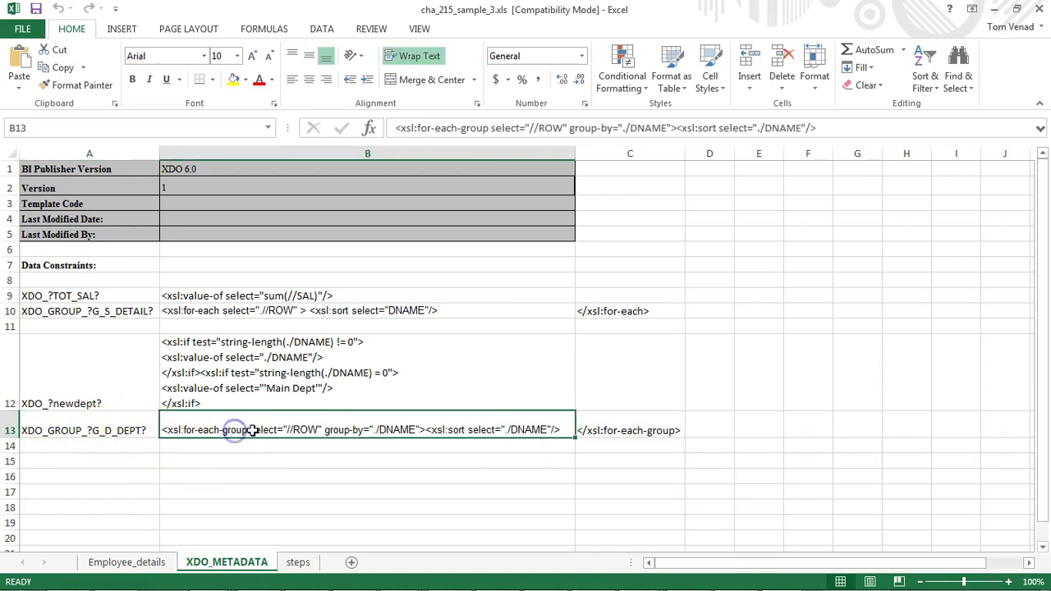
{"action": "left_click", "coordinate": [645, 428]}
{"action": "left_click", "coordinate": [55, 282]}
{"action": "left_click_drag", "start_coordinate": [55, 283], "coordinate": [632, 377]}
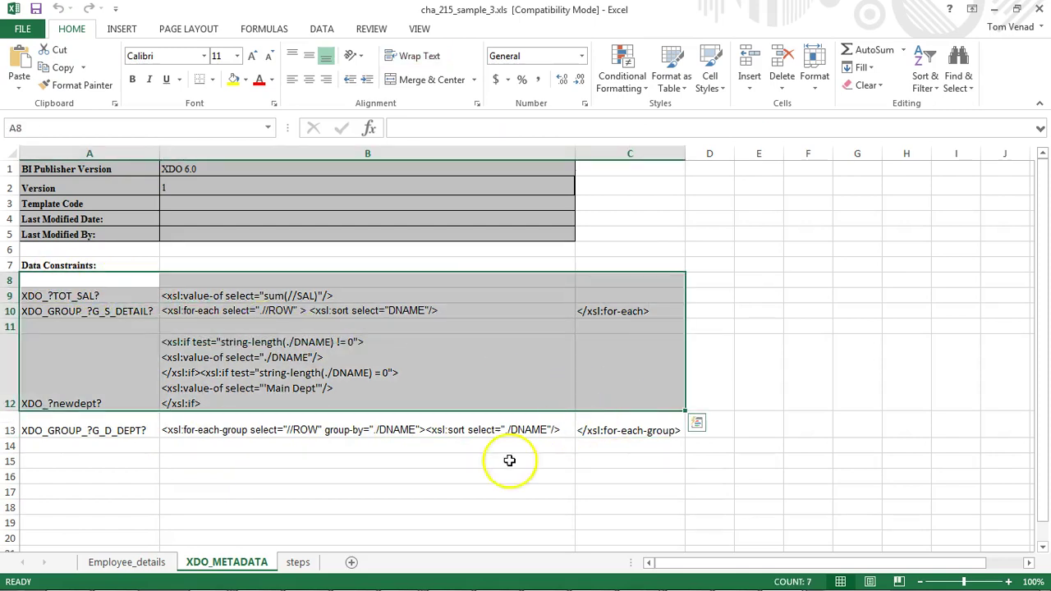
Review the Department Name line and the employee table layout on the Employee_details sheet.
{"action": "left_click", "coordinate": [135, 562]}
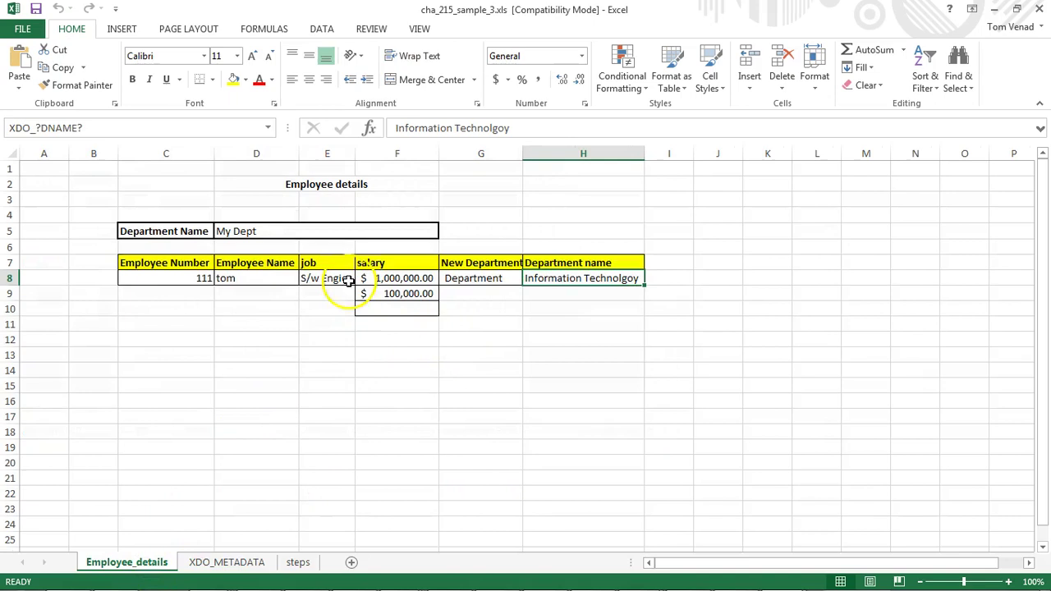
{"action": "left_click_drag", "start_coordinate": [151, 229], "coordinate": [345, 238]}
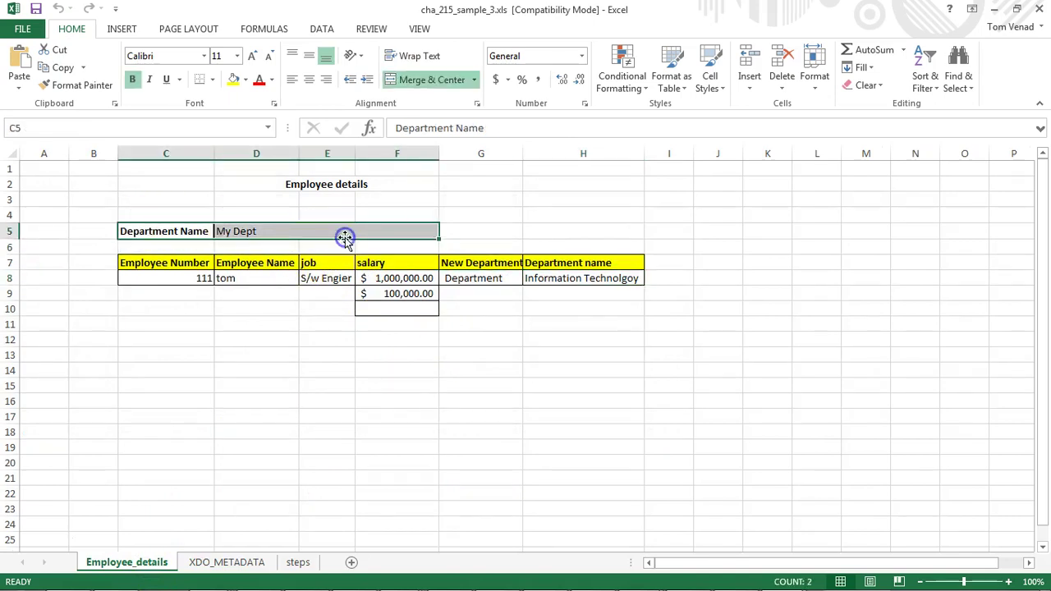
{"action": "left_click", "coordinate": [133, 233]}
{"action": "left_click", "coordinate": [253, 229]}
{"action": "left_click", "coordinate": [162, 231]}
{"action": "left_click", "coordinate": [245, 231]}
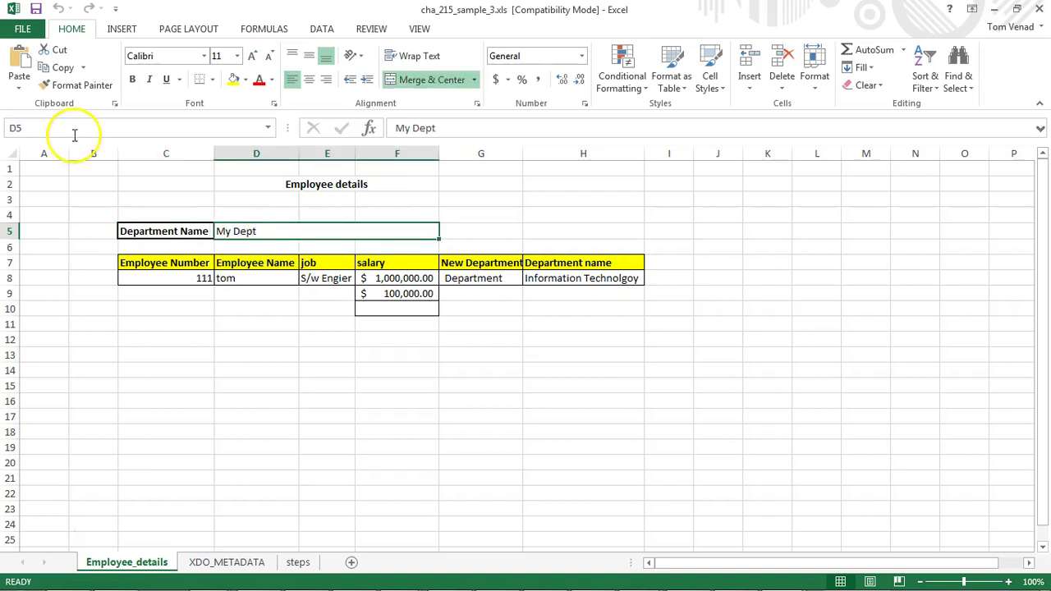
{"action": "left_click_drag", "start_coordinate": [160, 264], "coordinate": [606, 277]}
{"action": "left_click", "coordinate": [478, 460]}
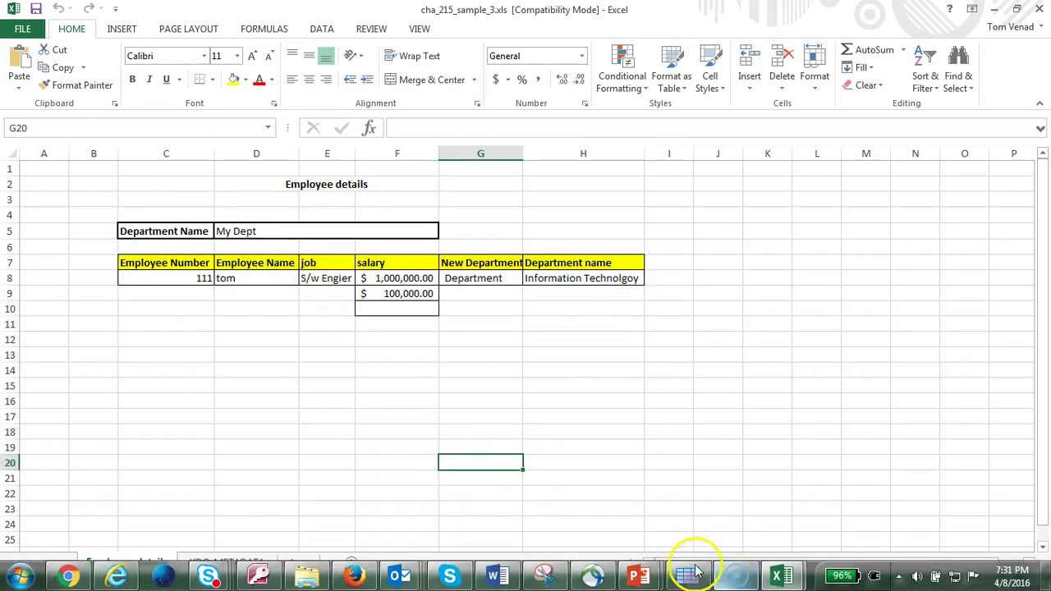
Switch to BI Publisher Template Viewer, refresh the file list and process cha-215regroup.xml with the cha_215_sample_3.xls template.
{"action": "left_click", "coordinate": [694, 572]}
{"action": "left_click", "coordinate": [318, 79]}
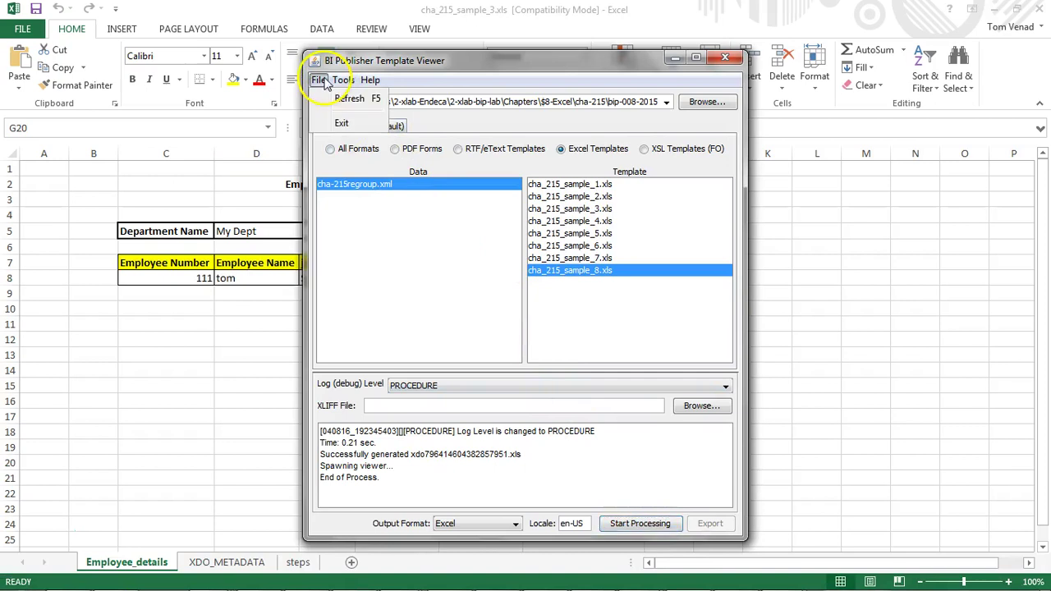
{"action": "left_click", "coordinate": [349, 98]}
{"action": "left_click", "coordinate": [383, 187]}
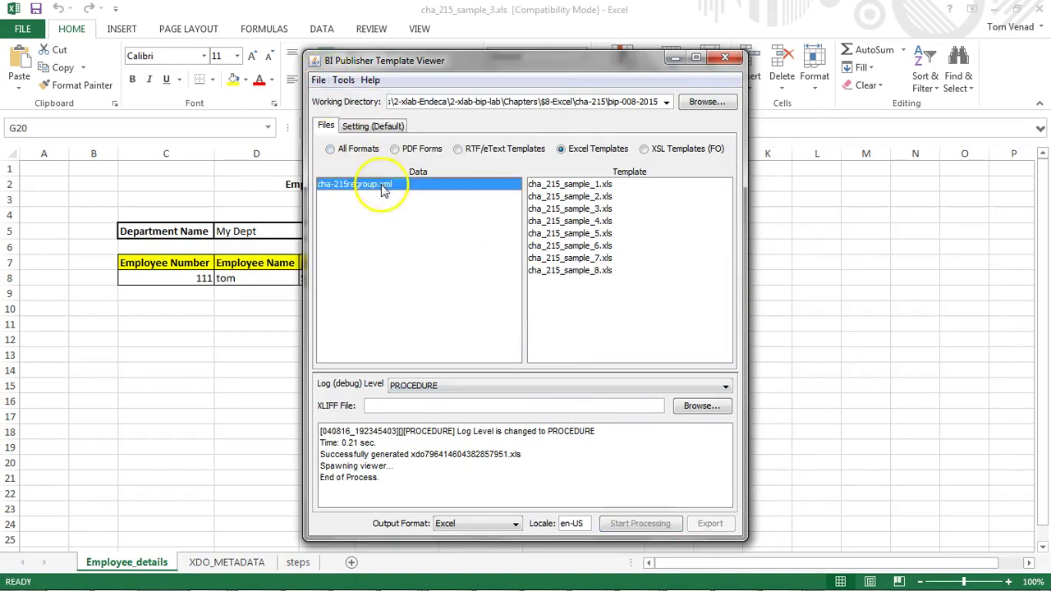
{"action": "left_click", "coordinate": [570, 209]}
{"action": "left_click", "coordinate": [639, 525]}
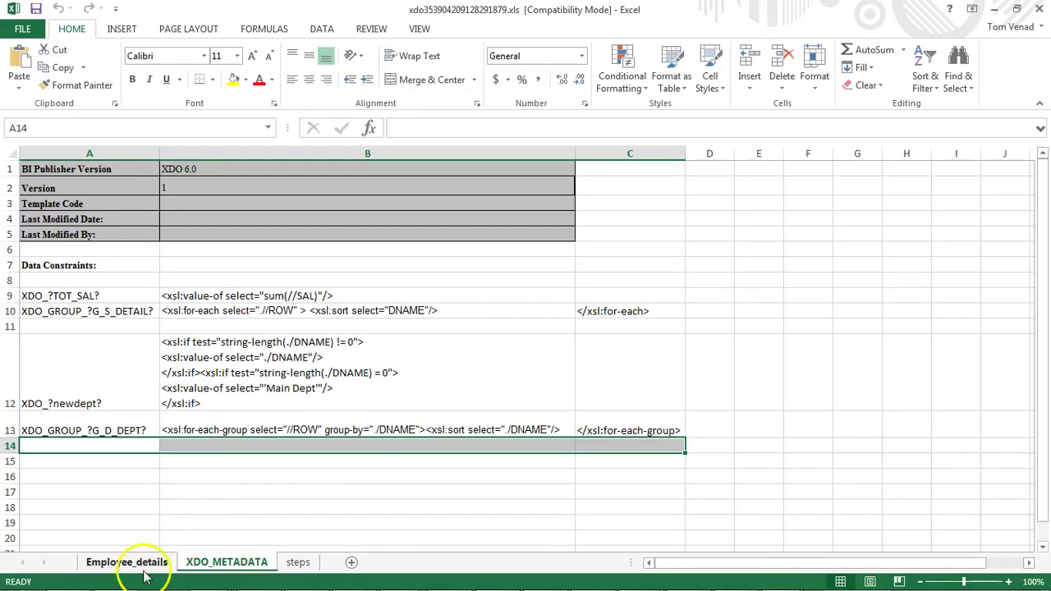
Review the employee rows on the Employee_details sheet of the report generated from cha_215_sample_3.xls.
{"action": "left_click", "coordinate": [131, 563]}
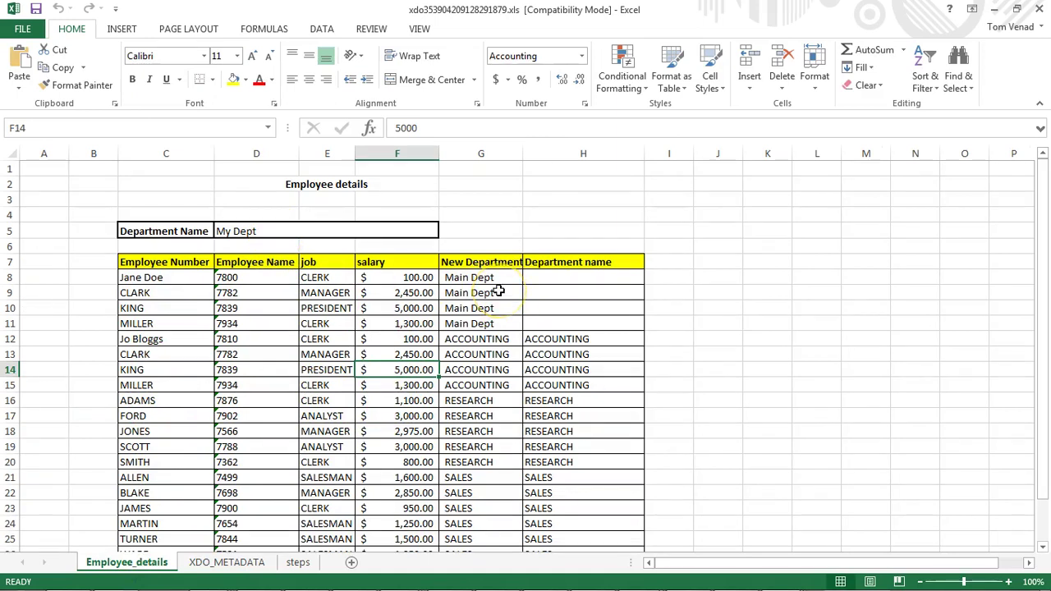
{"action": "scroll", "coordinate": [498, 290], "scroll_direction": "down", "scroll_amount": 1}
{"action": "scroll", "coordinate": [498, 291], "scroll_direction": "up", "scroll_amount": 1}
Examine the XDO_GROUP_?G_D_DEPT? and XDO_GROUP_?G_D_EMP? definitions in rows 13 and 14 of the XDO_METADATA sheet in cha_215_sample_4.xls.
{"action": "left_click", "coordinate": [228, 561]}
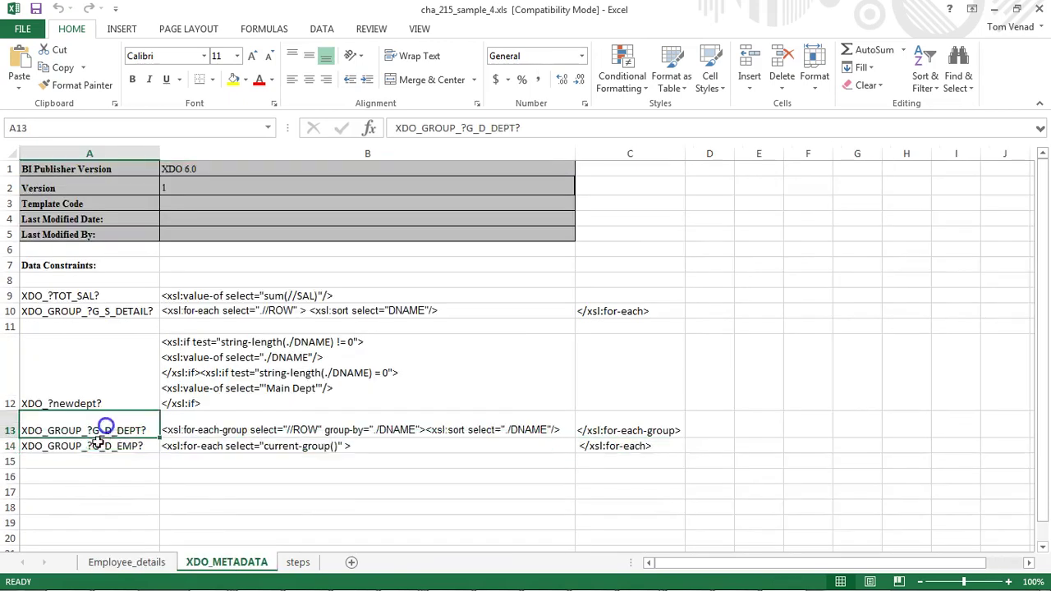
{"action": "left_click", "coordinate": [94, 449]}
{"action": "left_click", "coordinate": [265, 446]}
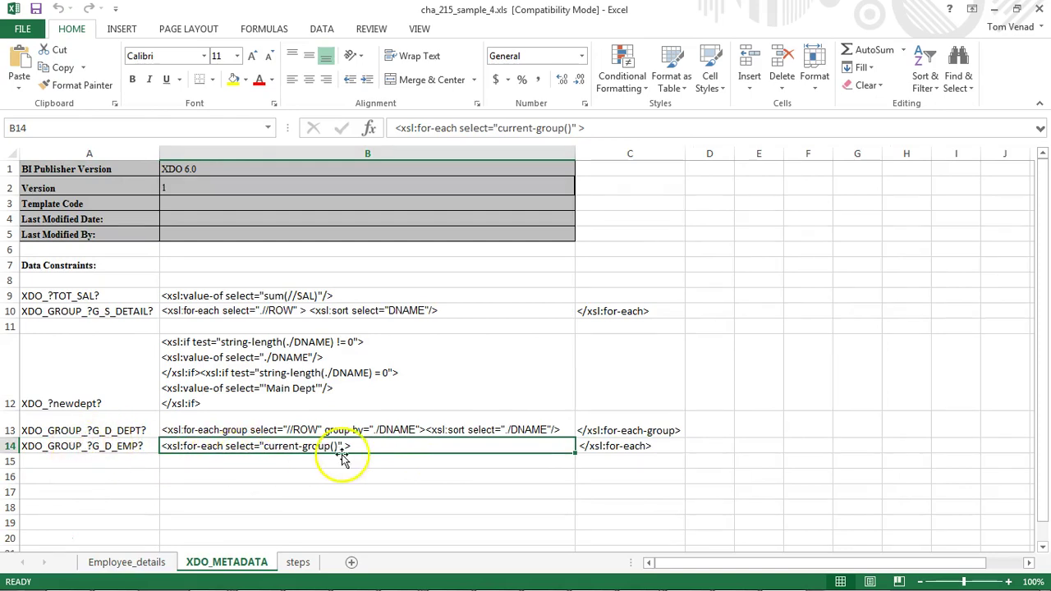
{"action": "left_click_drag", "start_coordinate": [84, 430], "coordinate": [633, 436]}
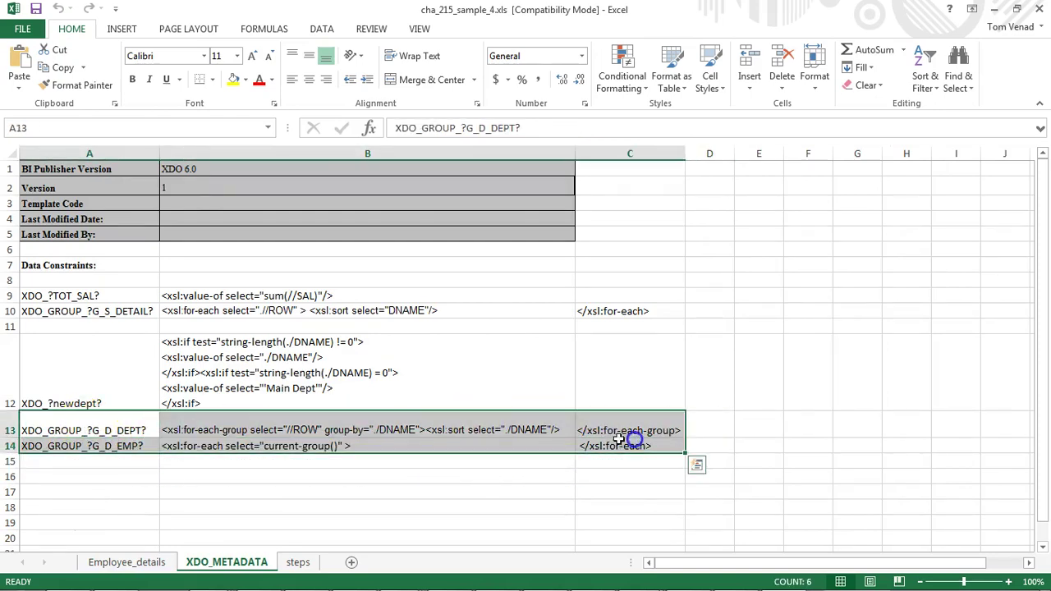
{"action": "left_click", "coordinate": [83, 430]}
{"action": "left_click", "coordinate": [256, 430]}
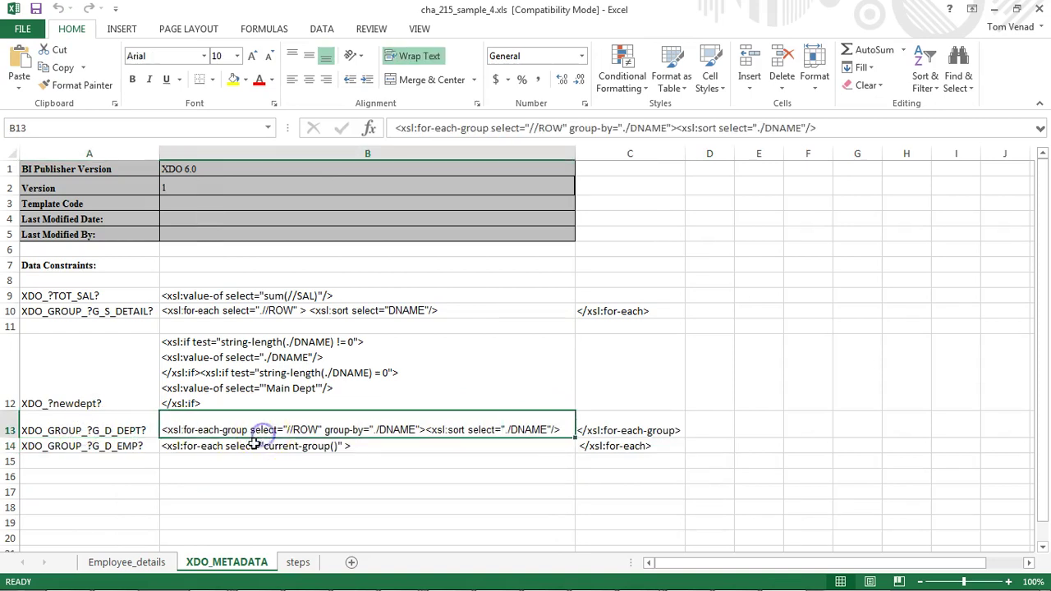
{"action": "left_click", "coordinate": [250, 447]}
{"action": "left_click", "coordinate": [122, 451]}
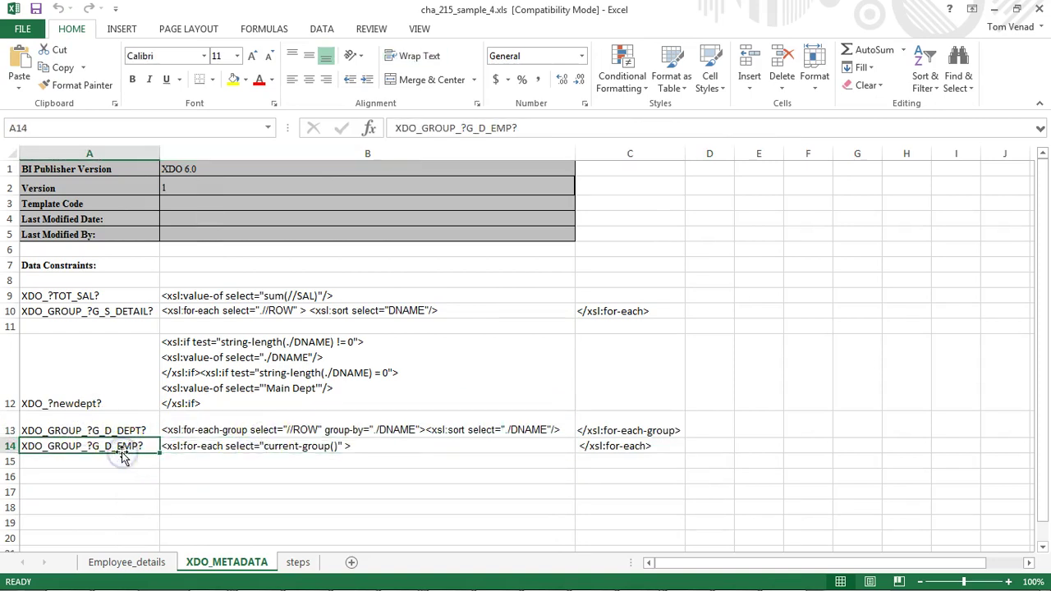
Check the cell name of the Employee Number value on the Employee_details sheet, then return to the XDO_METADATA sheet.
{"action": "left_click", "coordinate": [136, 562]}
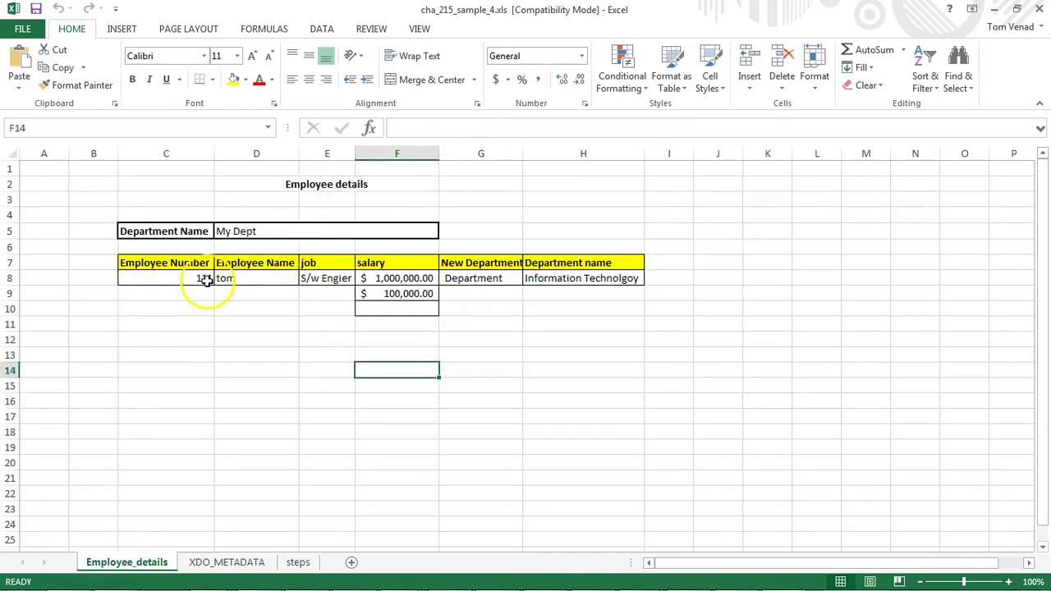
{"action": "left_click", "coordinate": [152, 279]}
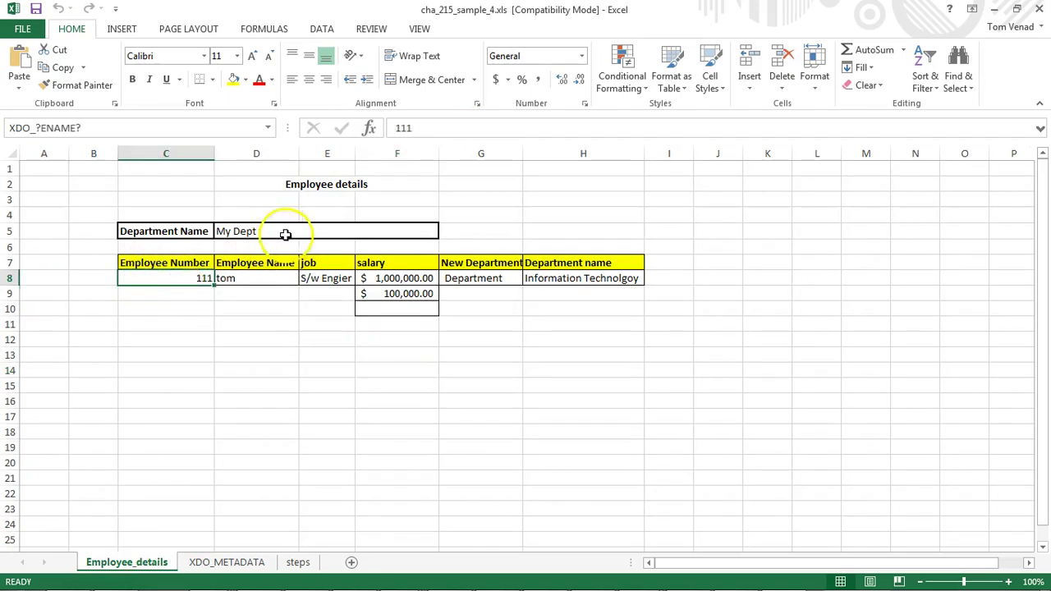
{"action": "left_click", "coordinate": [217, 565]}
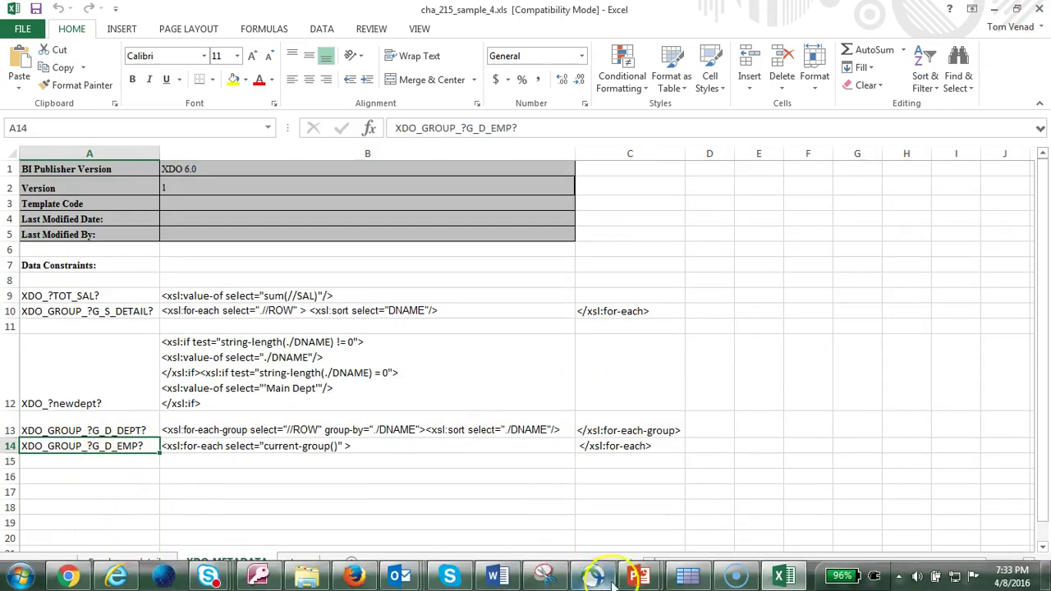
Process cha-215regroup.xml with the cha_215_sample_4.xls template in BI Publisher Template Viewer, then check the generated Employee_details sheet and close that workbook.
{"action": "left_click", "coordinate": [687, 576]}
{"action": "left_click", "coordinate": [318, 79]}
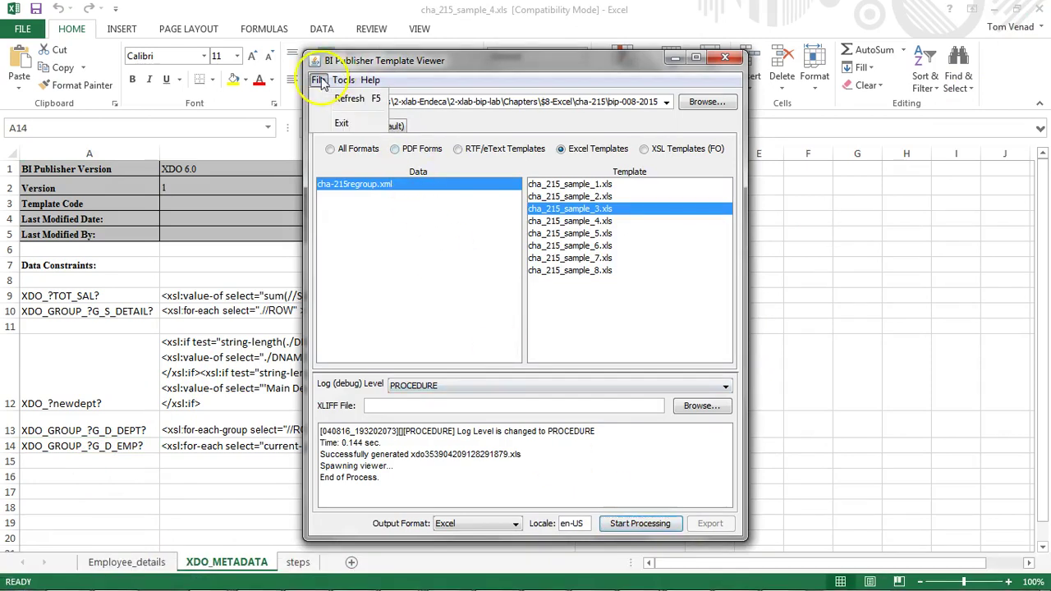
{"action": "left_click", "coordinate": [334, 92]}
{"action": "left_click", "coordinate": [380, 186]}
{"action": "left_click", "coordinate": [570, 220]}
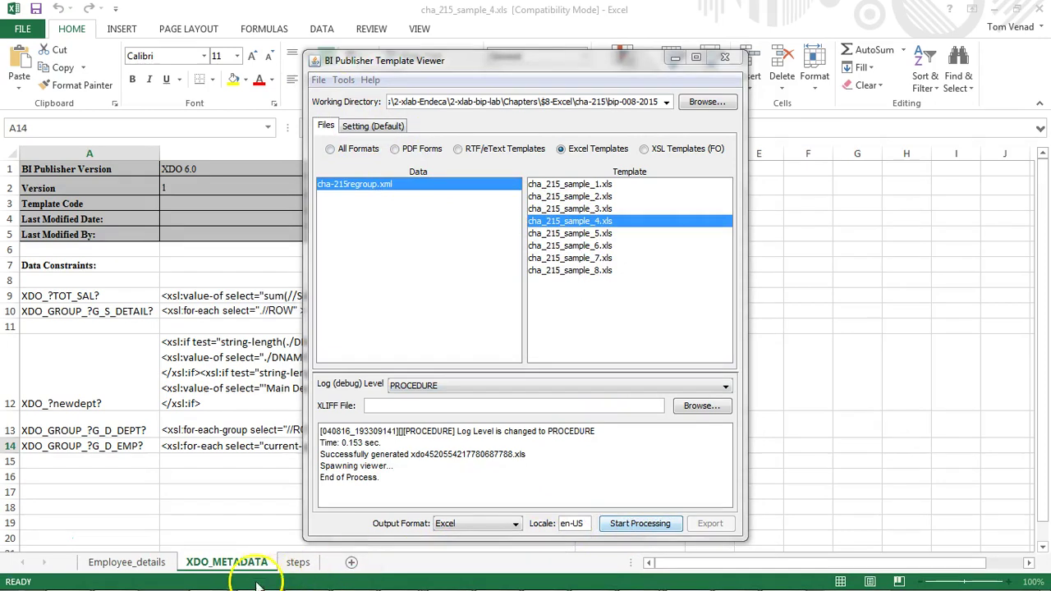
{"action": "left_click", "coordinate": [127, 562]}
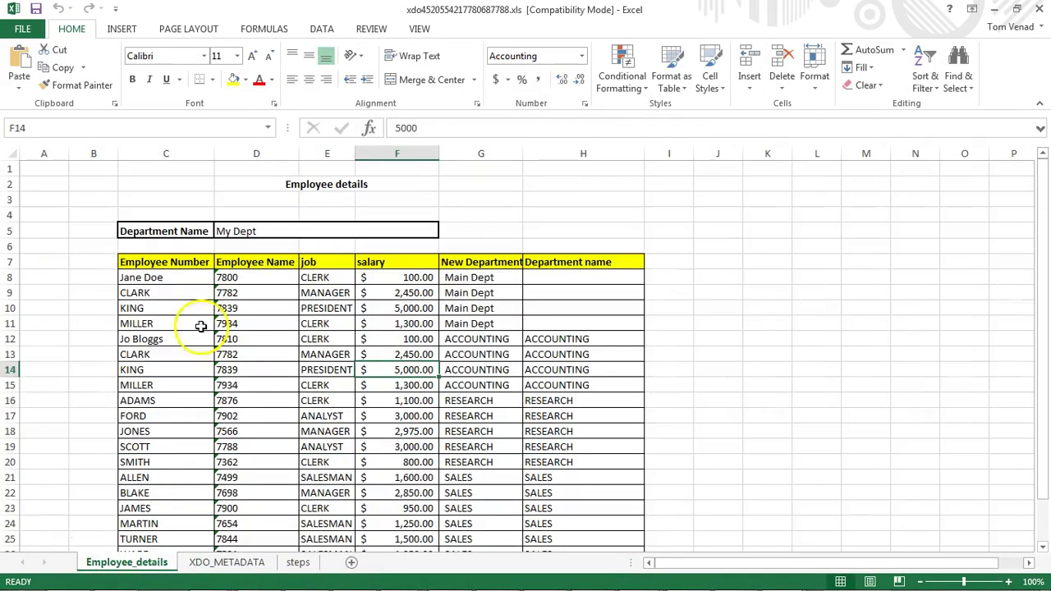
{"action": "left_click", "coordinate": [1040, 9]}
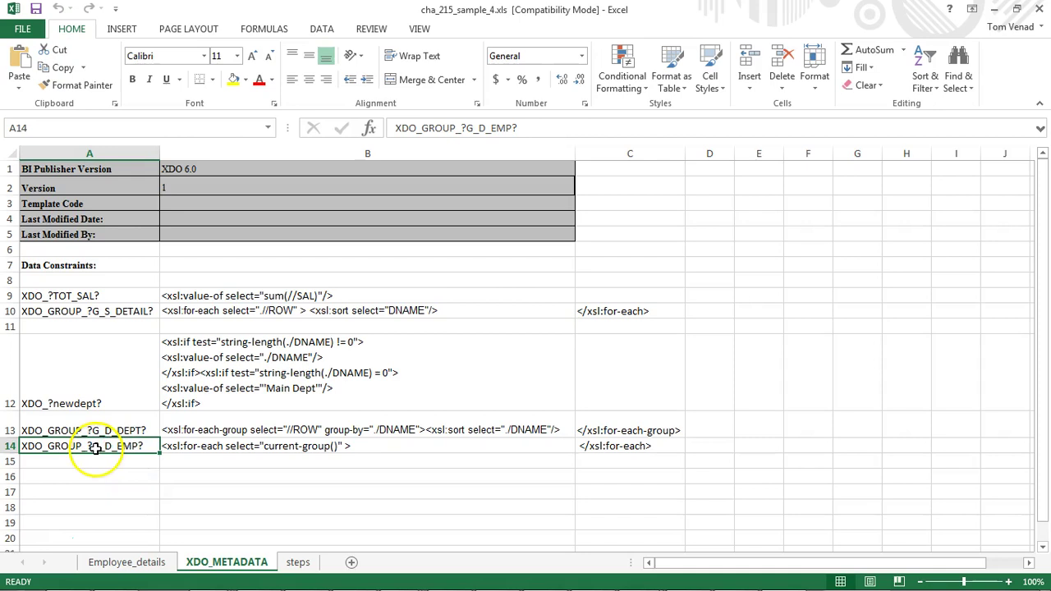
{"action": "left_click", "coordinate": [142, 565]}
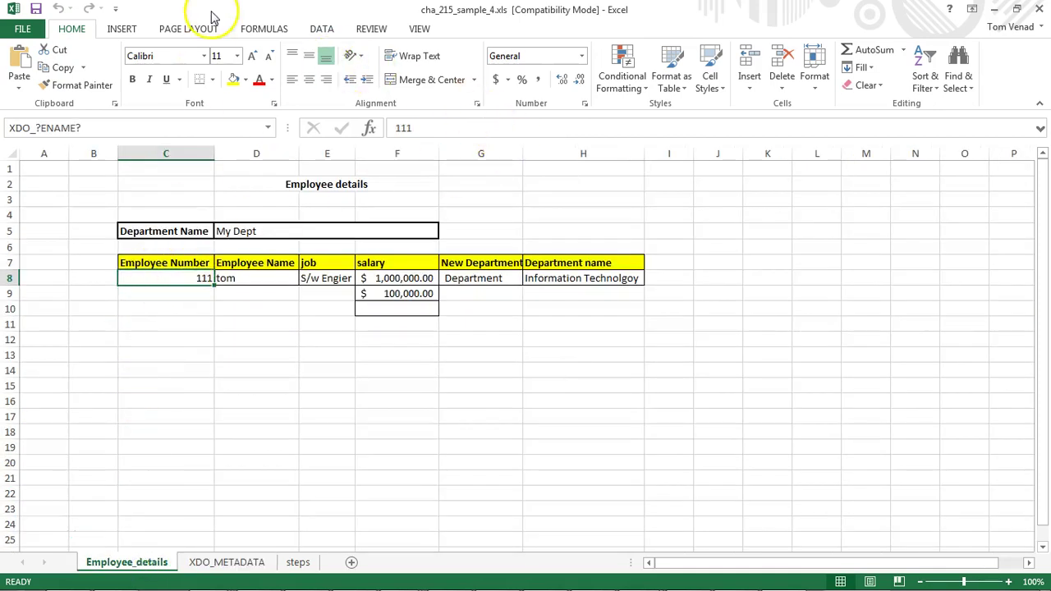
{"action": "left_click", "coordinate": [279, 30]}
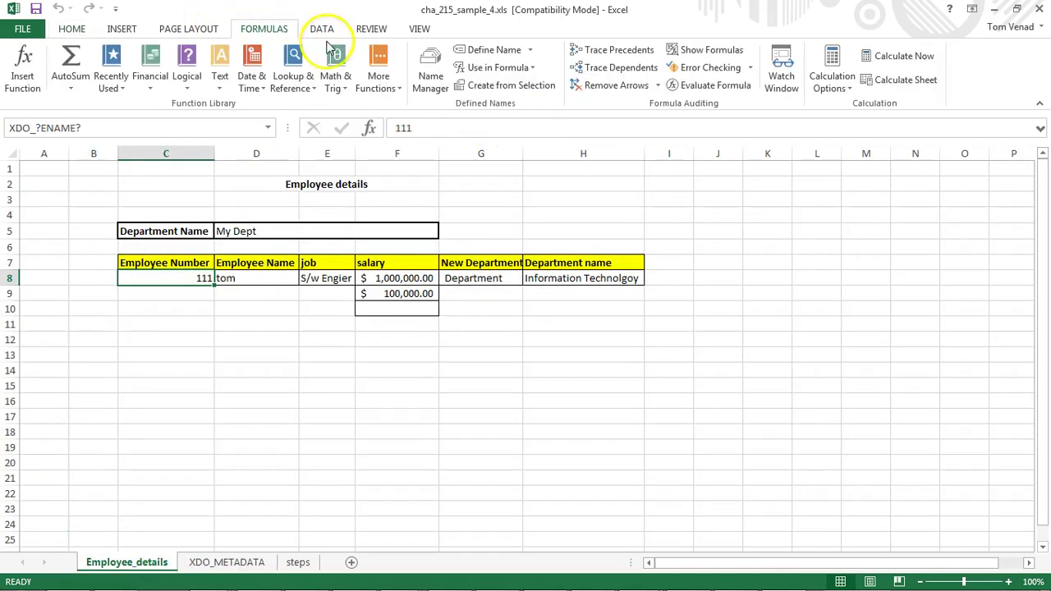
{"action": "left_click", "coordinate": [423, 70]}
{"action": "left_click", "coordinate": [649, 281]}
{"action": "left_click", "coordinate": [632, 138]}
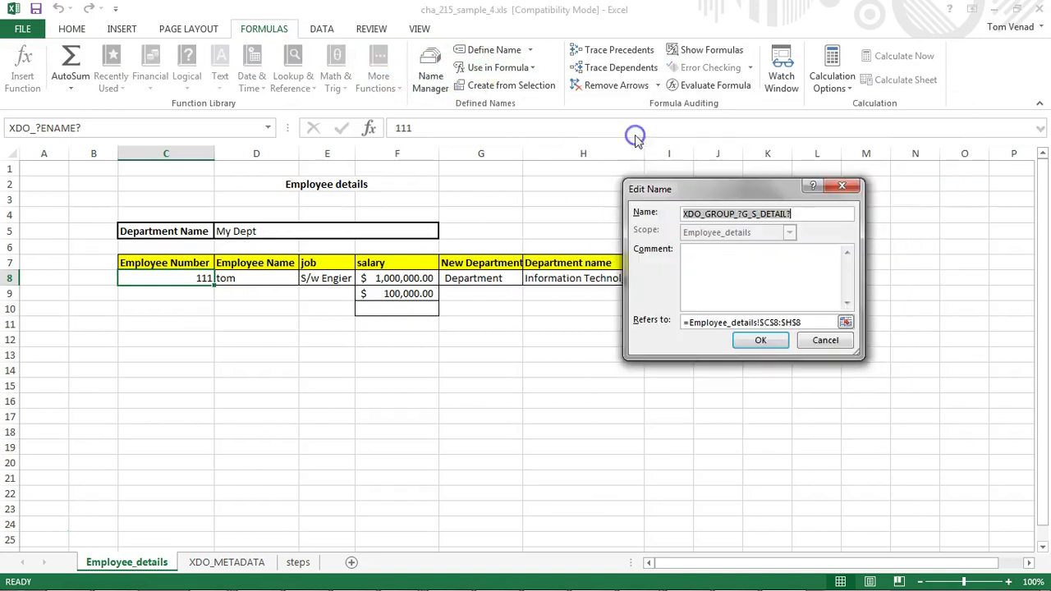
{"action": "left_click", "coordinate": [807, 213]}
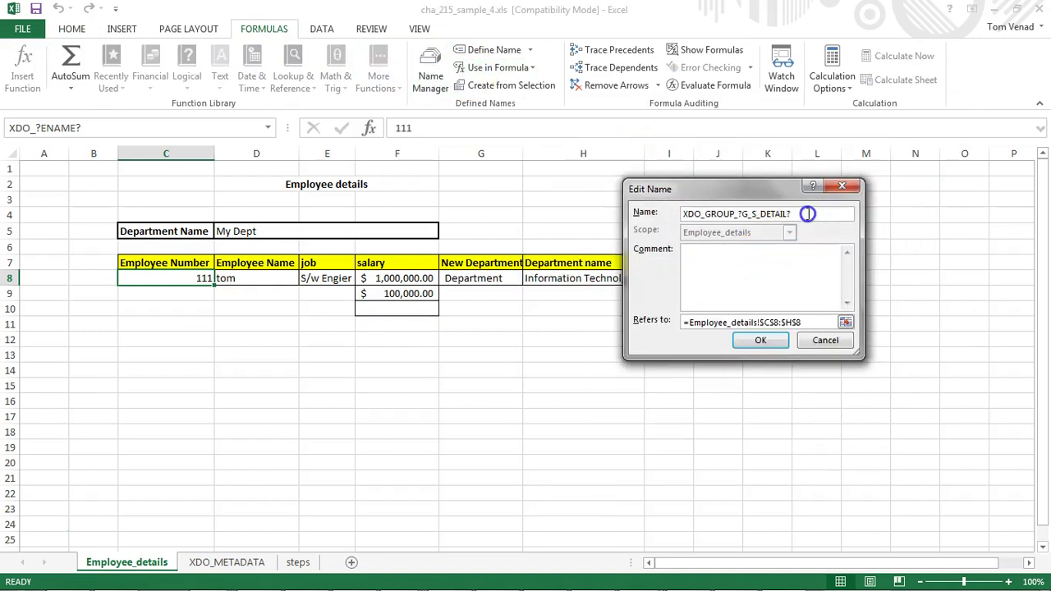
{"action": "left_click", "coordinate": [819, 333]}
{"action": "left_click", "coordinate": [921, 418]}
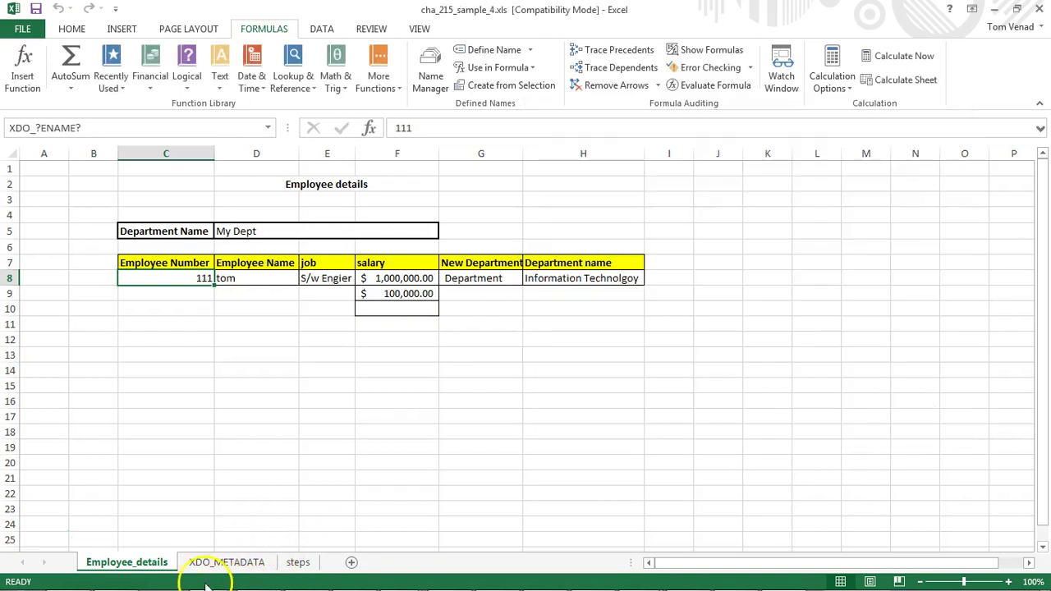
Copy the group name XDO_GROUP_?G_D_EMP? from cell A14 of the XDO_METADATA sheet.
{"action": "left_click", "coordinate": [210, 564]}
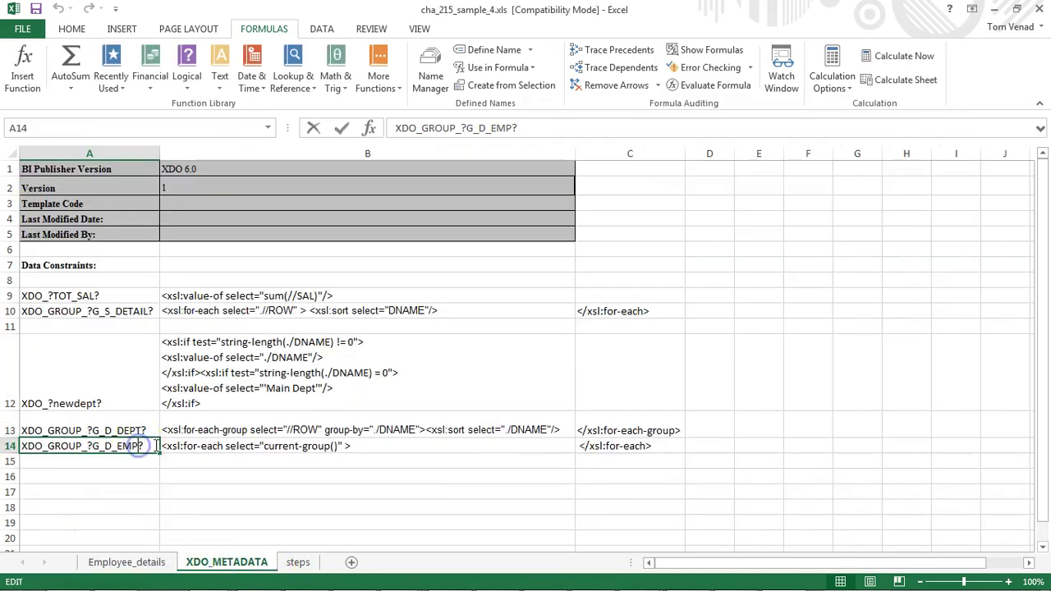
{"action": "left_click_drag", "start_coordinate": [155, 446], "coordinate": [21, 445]}
{"action": "key", "text": "ctrl+c"}
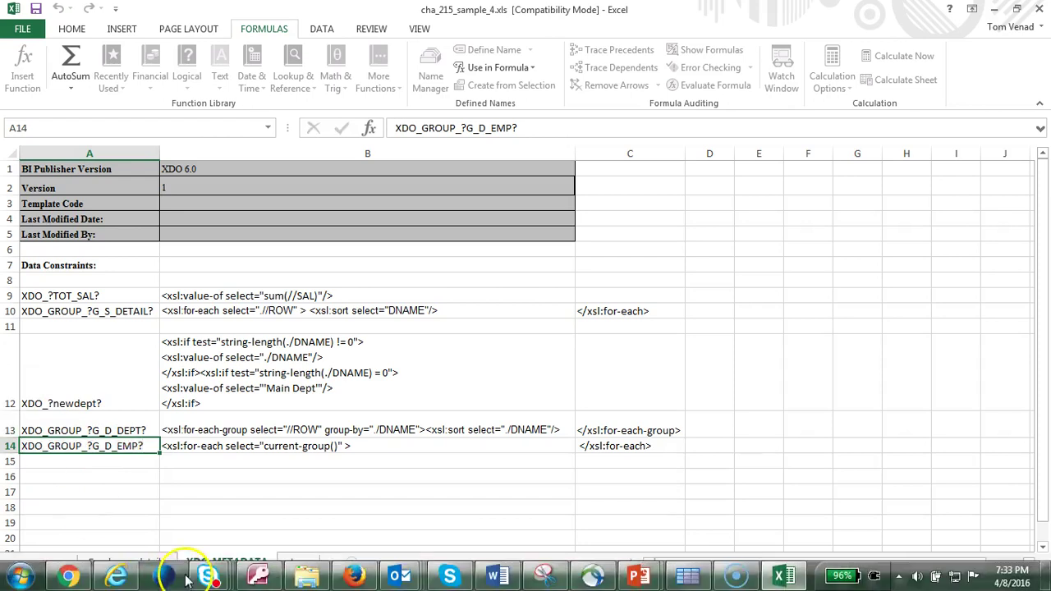
{"action": "left_click", "coordinate": [162, 547]}
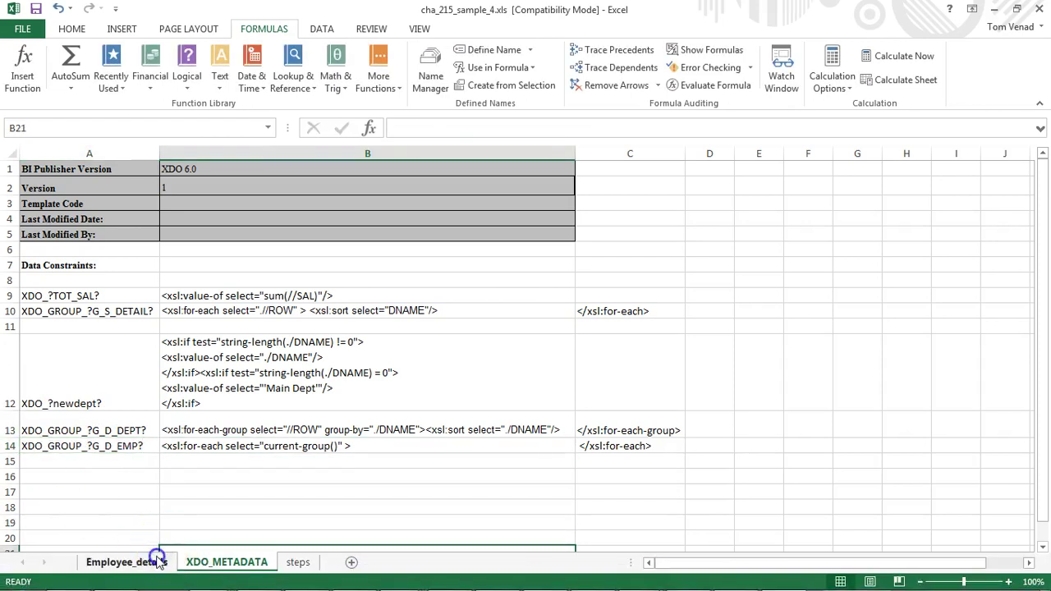
Rename the defined name XDO_GROUP_?G_S_DETAIL? for the employee row on the Employee_details sheet to XDO_GROUP_?G_D_EMP?
{"action": "left_click", "coordinate": [156, 558]}
{"action": "left_click", "coordinate": [430, 70]}
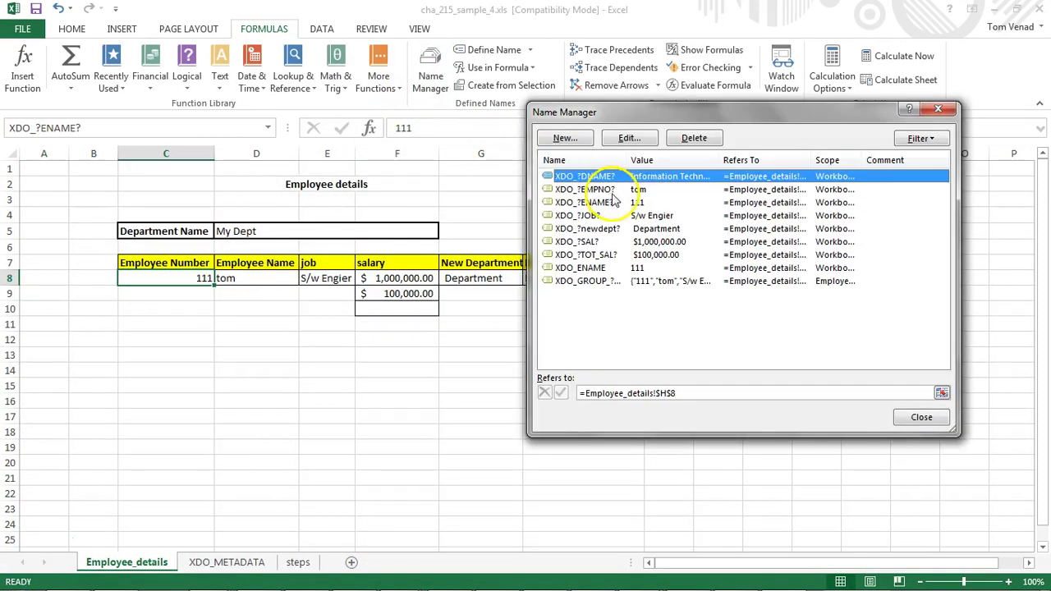
{"action": "left_click", "coordinate": [566, 281]}
{"action": "left_click", "coordinate": [629, 138]}
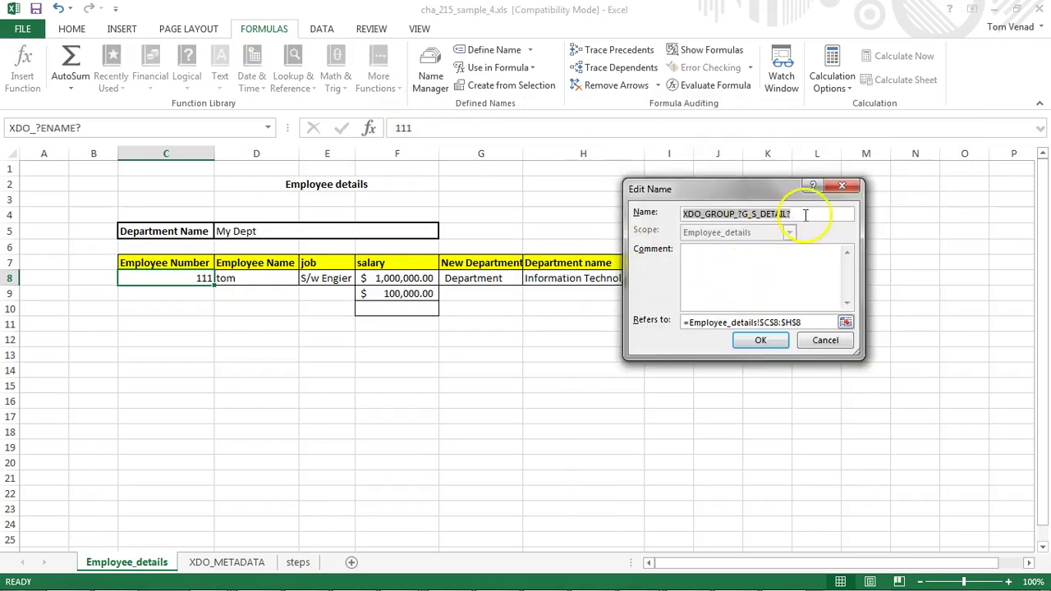
{"action": "key", "text": "ctrl+v"}
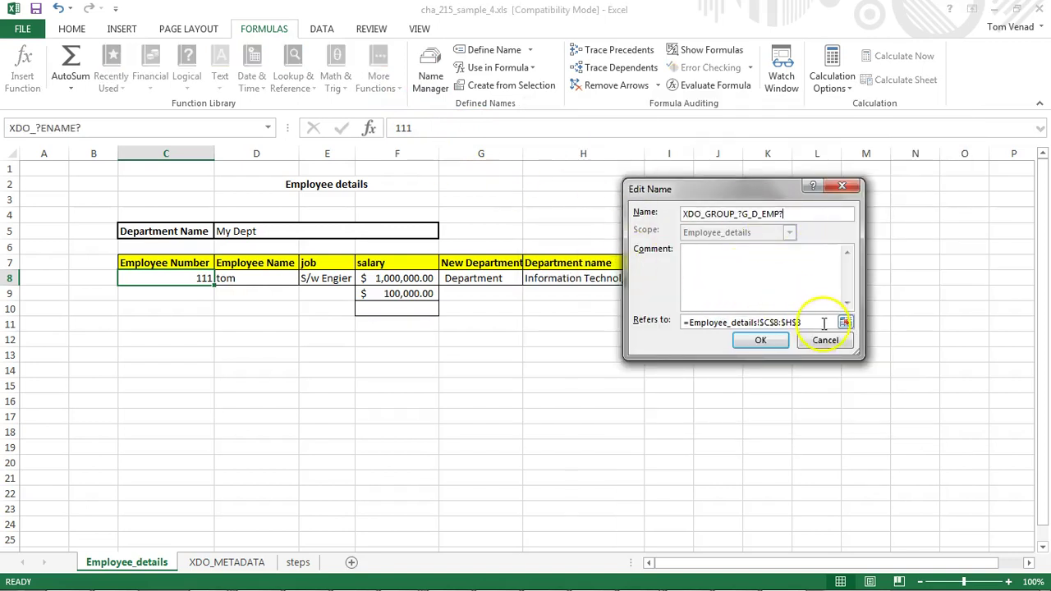
{"action": "left_click", "coordinate": [771, 343]}
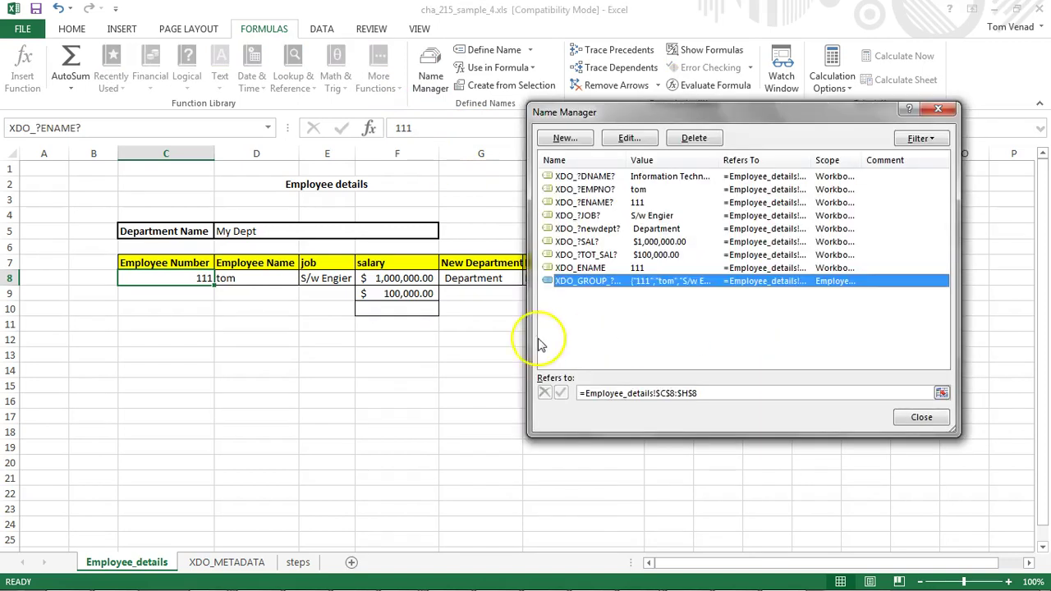
Process cha-215regroup.xml with the cha_215_sample_5.xls template in BI Publisher Template Viewer and inspect employee row 8 of the generated Employee_details sheet.
{"action": "left_click", "coordinate": [920, 418]}
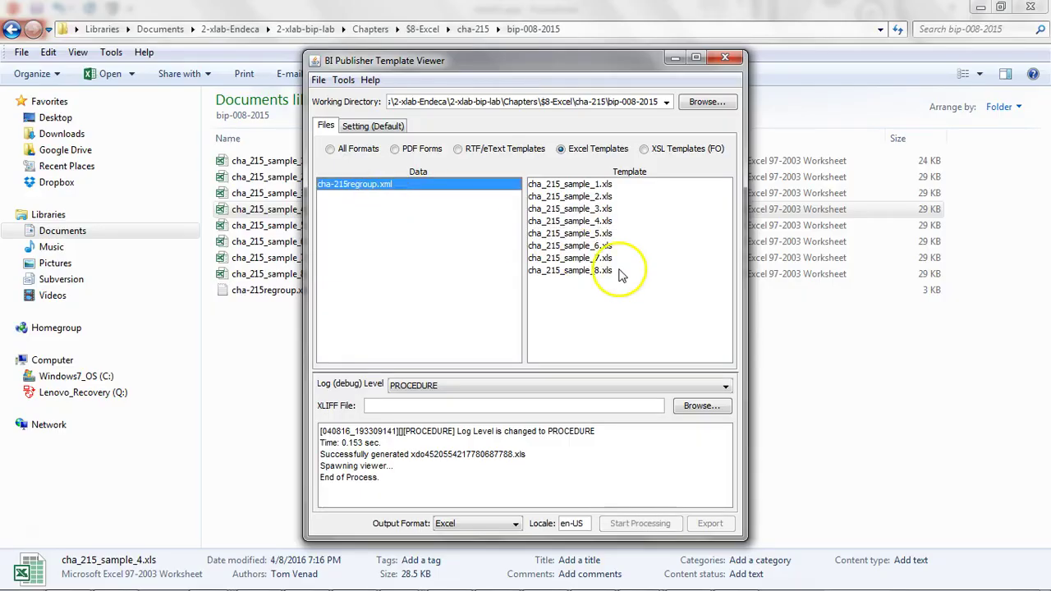
{"action": "left_click", "coordinate": [608, 233]}
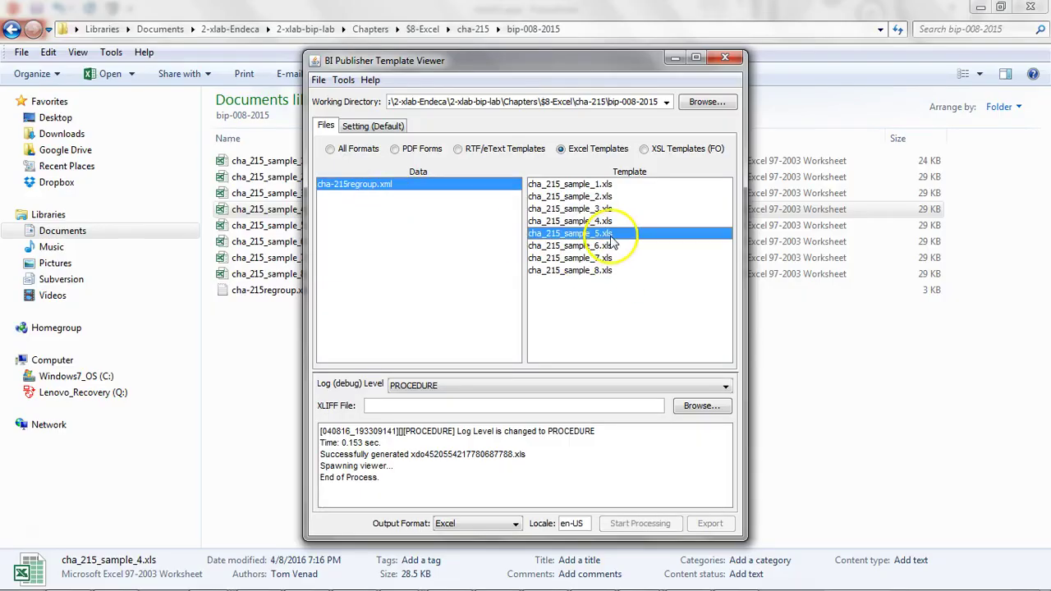
{"action": "left_click", "coordinate": [667, 524]}
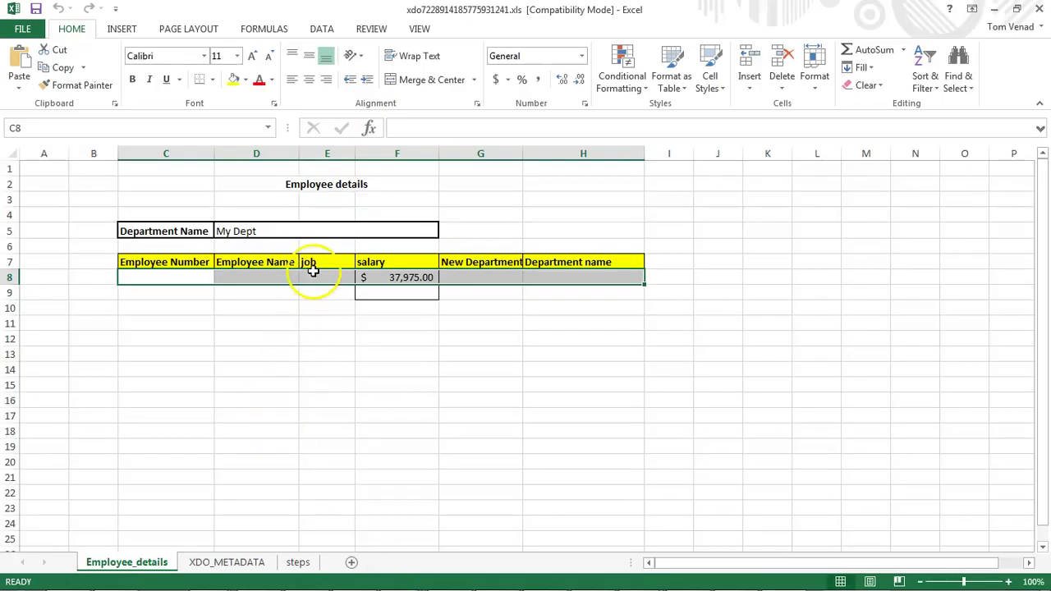
{"action": "left_click", "coordinate": [312, 275]}
{"action": "left_click_drag", "start_coordinate": [194, 280], "coordinate": [634, 275]}
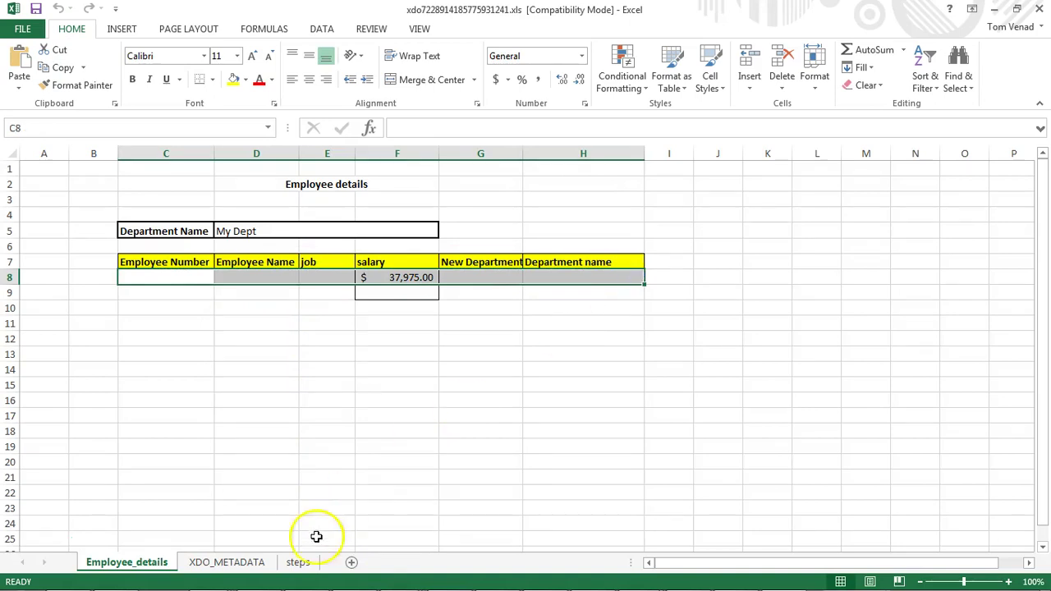
Compare the XDO_GROUP_?G_D_EMP? and XDO_GROUP_?G_D_DEPT? entries on XDO_METADATA with the department block on Employee_details, then close the generated workbook.
{"action": "left_click", "coordinate": [221, 563]}
{"action": "left_click", "coordinate": [93, 445]}
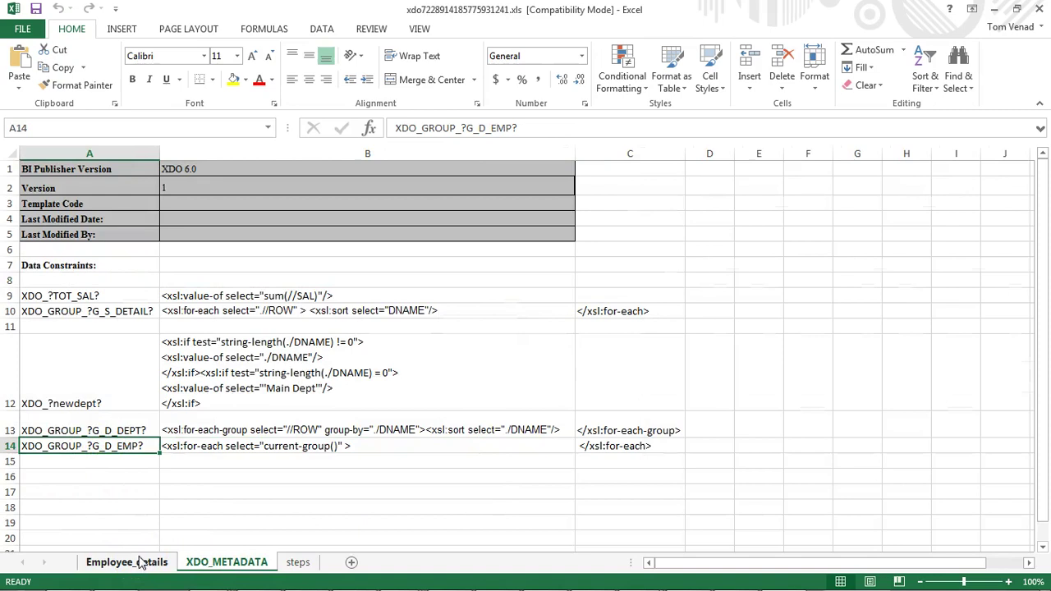
{"action": "left_click", "coordinate": [118, 429]}
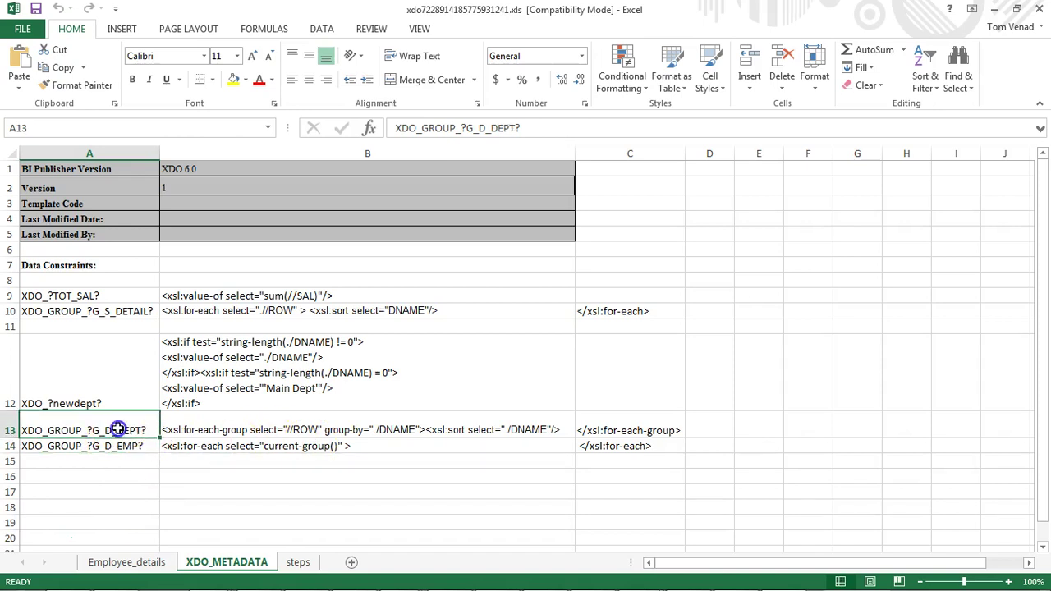
{"action": "left_click", "coordinate": [142, 564]}
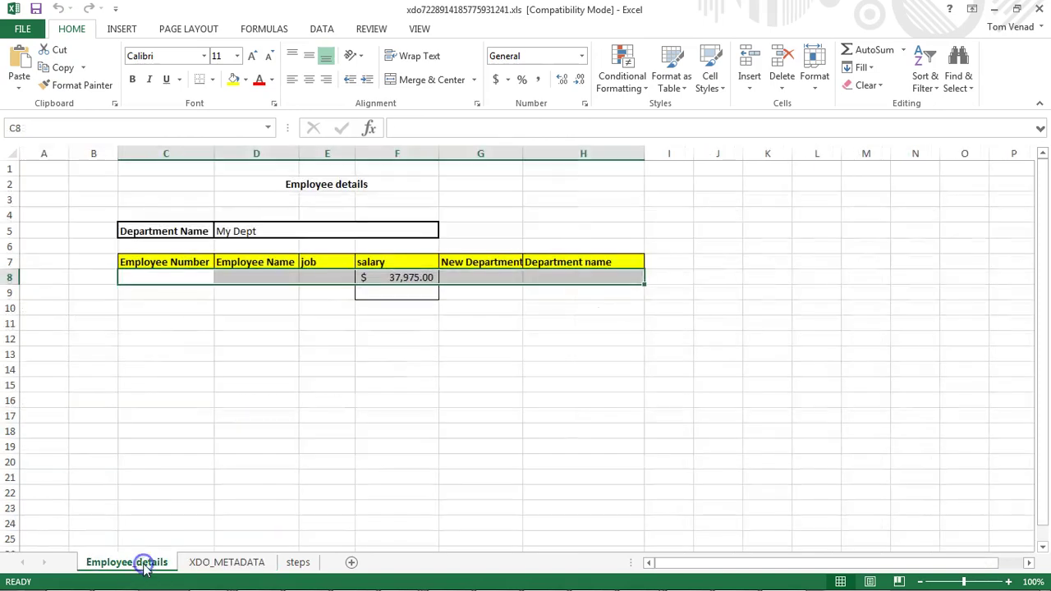
{"action": "left_click", "coordinate": [275, 275]}
{"action": "left_click", "coordinate": [144, 220]}
{"action": "left_click_drag", "start_coordinate": [133, 231], "coordinate": [590, 261]}
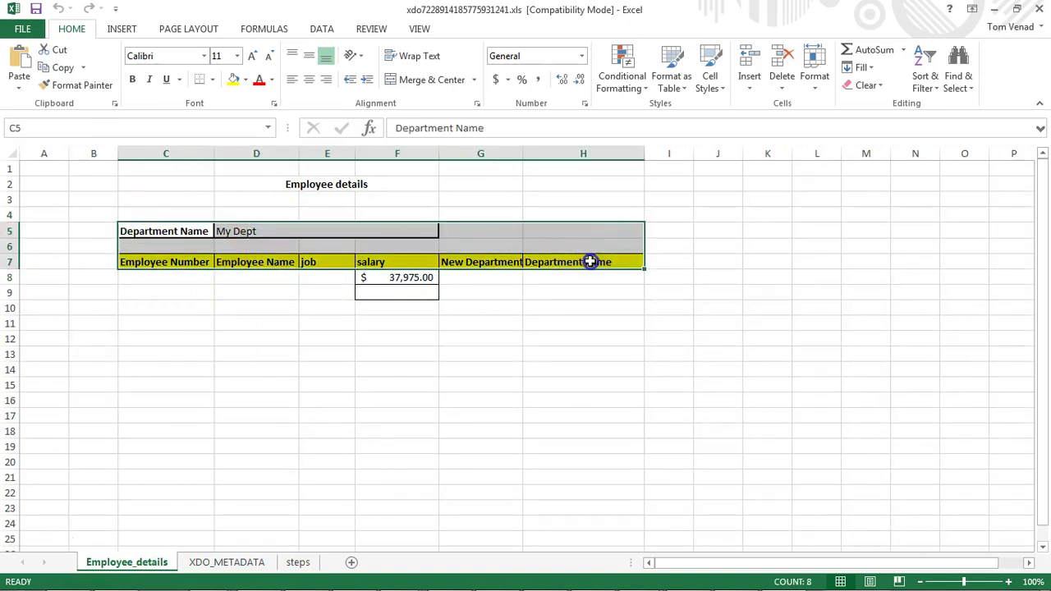
{"action": "left_click", "coordinate": [1036, 9]}
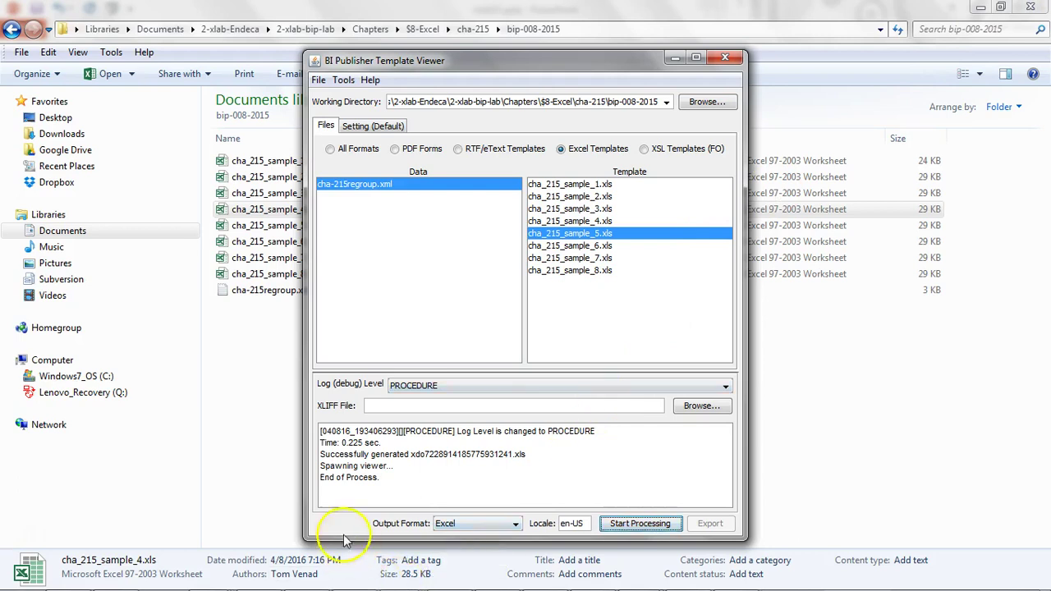
Switch to the cha_215_sample_6.xls workbook and look through its defined names in Name Manager.
{"action": "key", "text": "alt+Tab"}
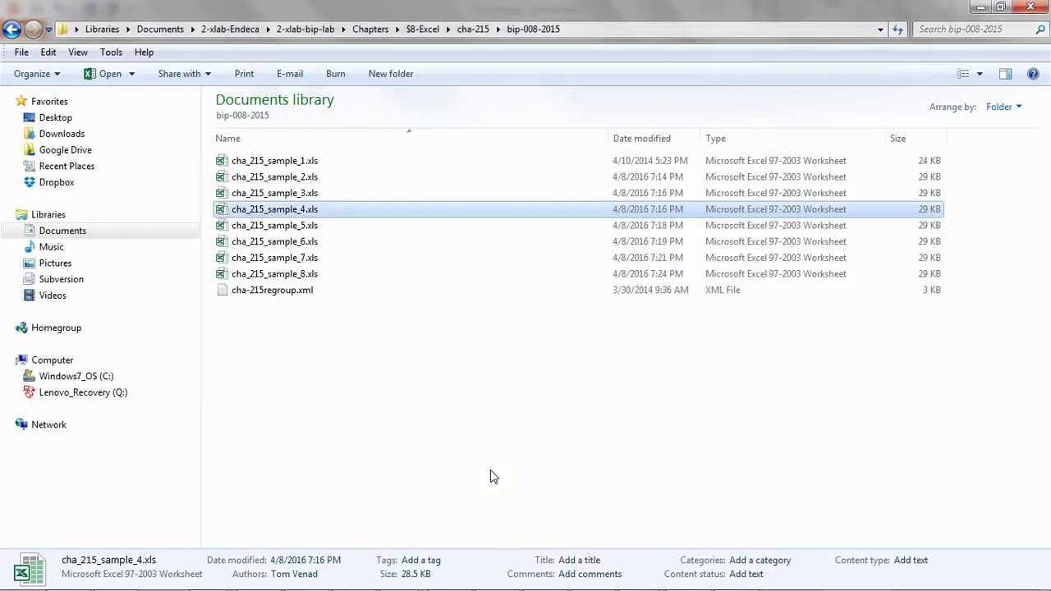
{"action": "key", "text": "alt+Tab"}
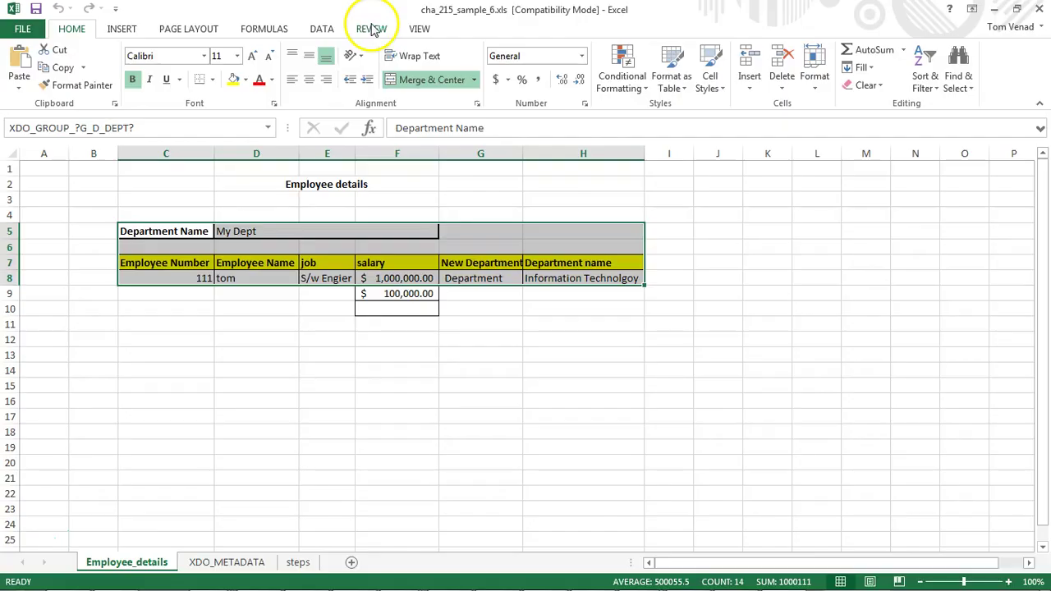
{"action": "left_click", "coordinate": [267, 28]}
{"action": "left_click", "coordinate": [432, 73]}
{"action": "left_click", "coordinate": [564, 138]}
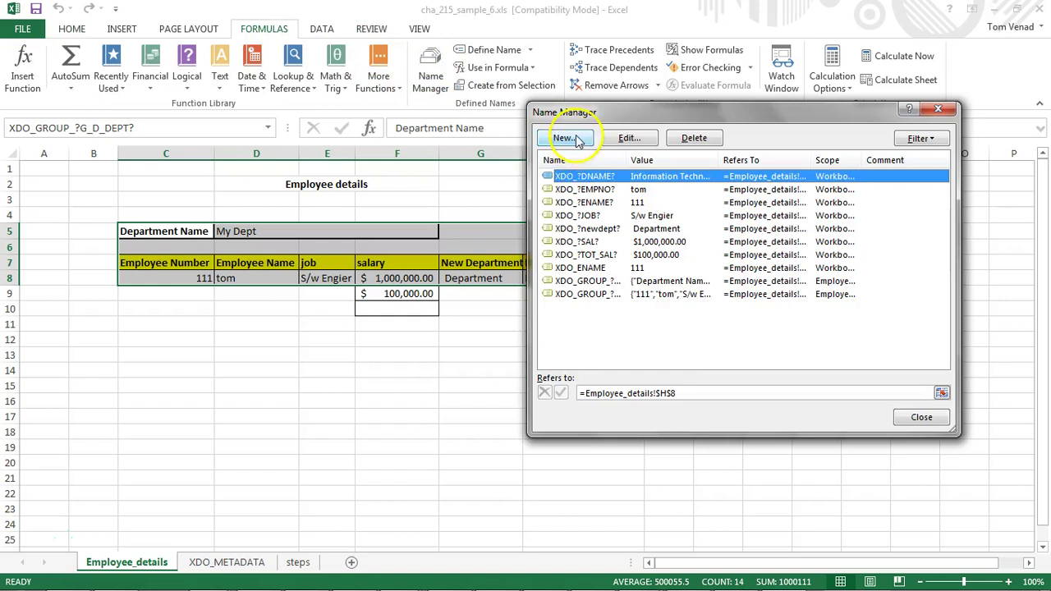
{"action": "key", "text": "Escape"}
Highlight the group name XDO_GROUP_?G_D_DEPT? in cell A13 of the XDO_METADATA sheet and check the employee group name in A14.
{"action": "left_click", "coordinate": [259, 562]}
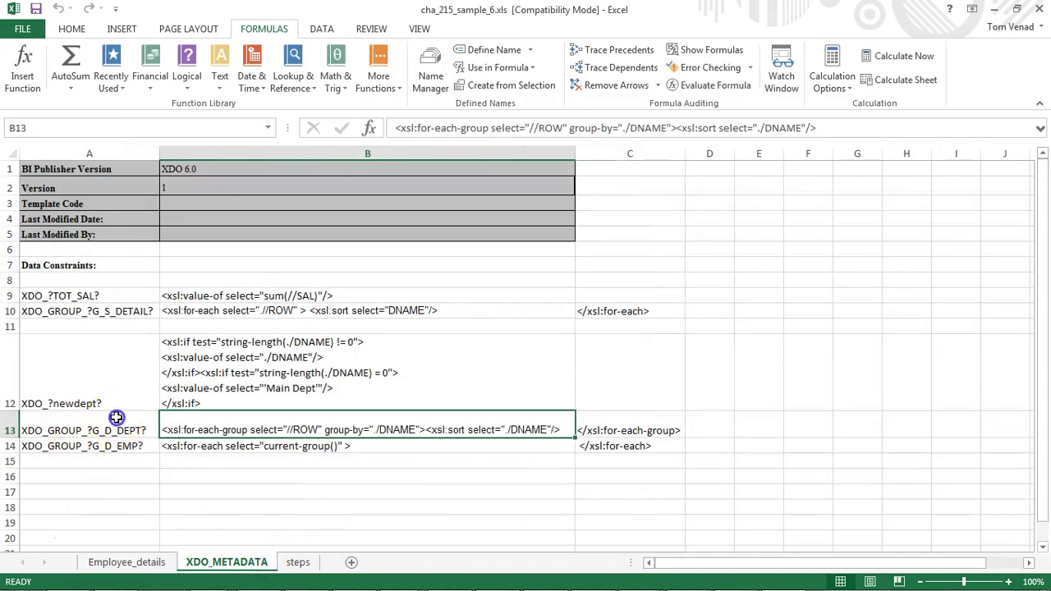
{"action": "left_click", "coordinate": [117, 417]}
{"action": "double_click", "coordinate": [150, 430]}
{"action": "left_click_drag", "start_coordinate": [149, 430], "coordinate": [23, 427]}
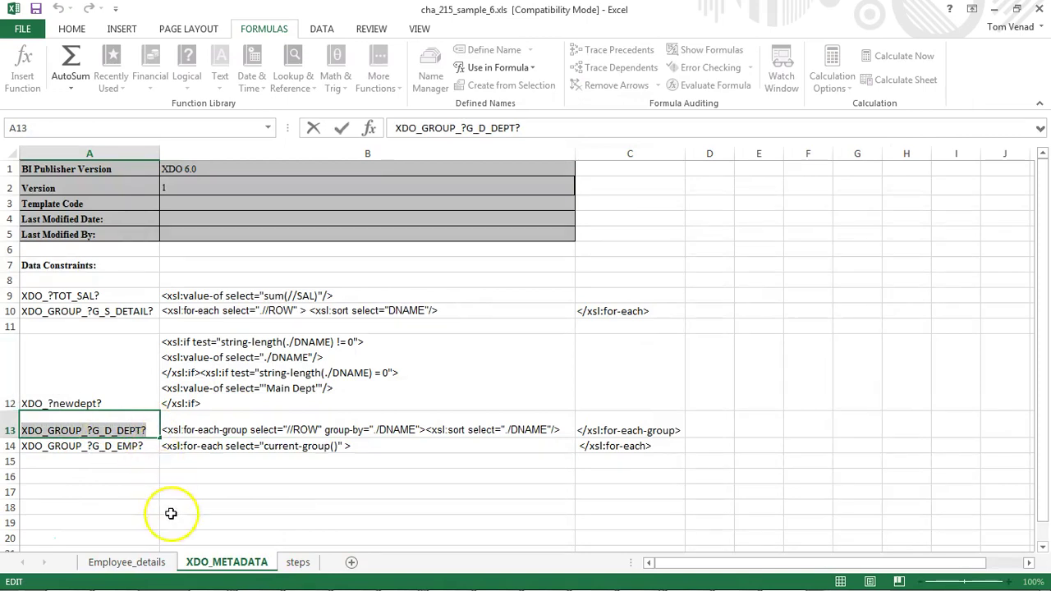
{"action": "key", "text": "Tab"}
{"action": "left_click", "coordinate": [83, 427]}
{"action": "left_click", "coordinate": [82, 446]}
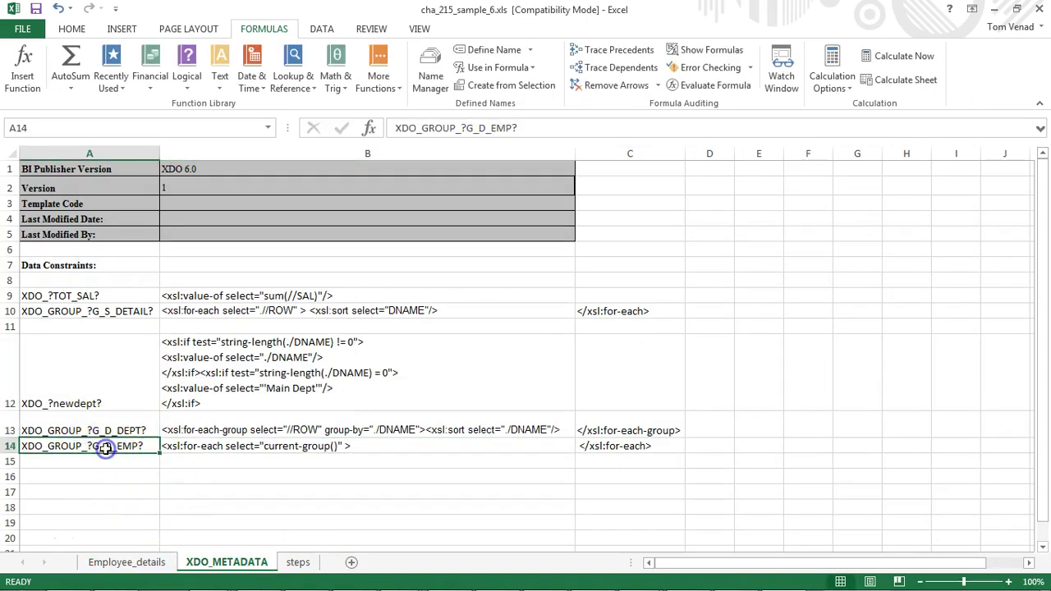
Try to define the name XDO_GROUP_?G_D_DEPT? for range C5:H8 on the Employee_details sheet, with the scope Employee_details.
{"action": "left_click", "coordinate": [132, 562]}
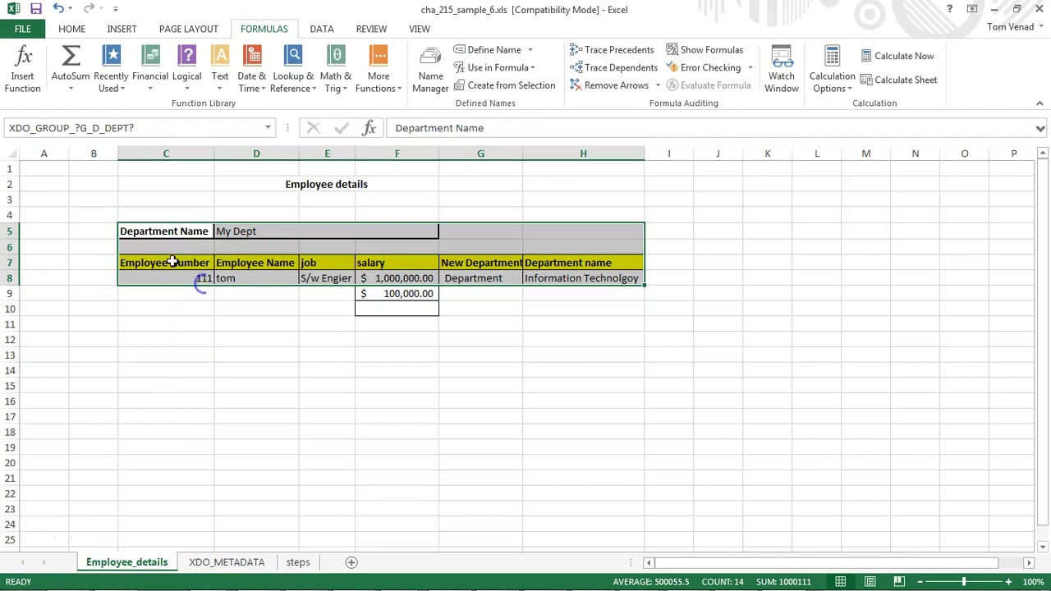
{"action": "left_click", "coordinate": [139, 220]}
{"action": "left_click_drag", "start_coordinate": [152, 235], "coordinate": [619, 277]}
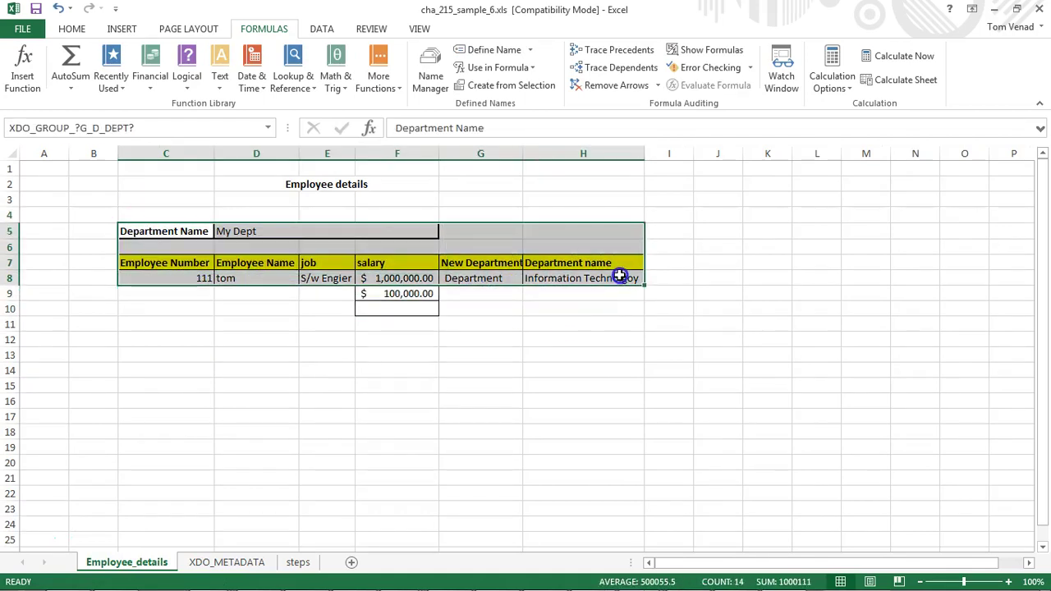
{"action": "left_click", "coordinate": [428, 75]}
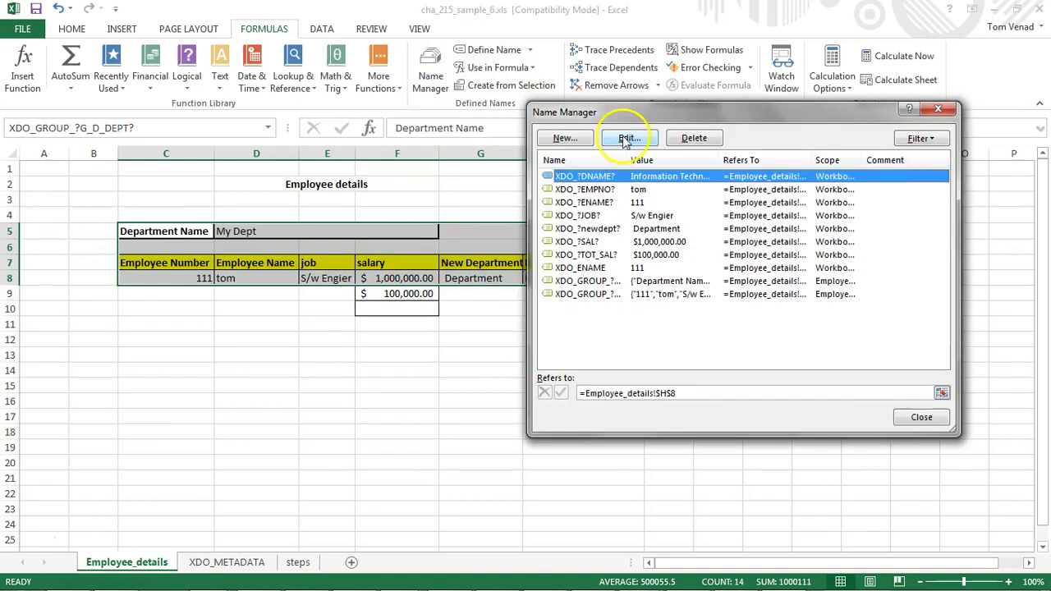
{"action": "left_click", "coordinate": [565, 138]}
{"action": "left_click", "coordinate": [787, 232]}
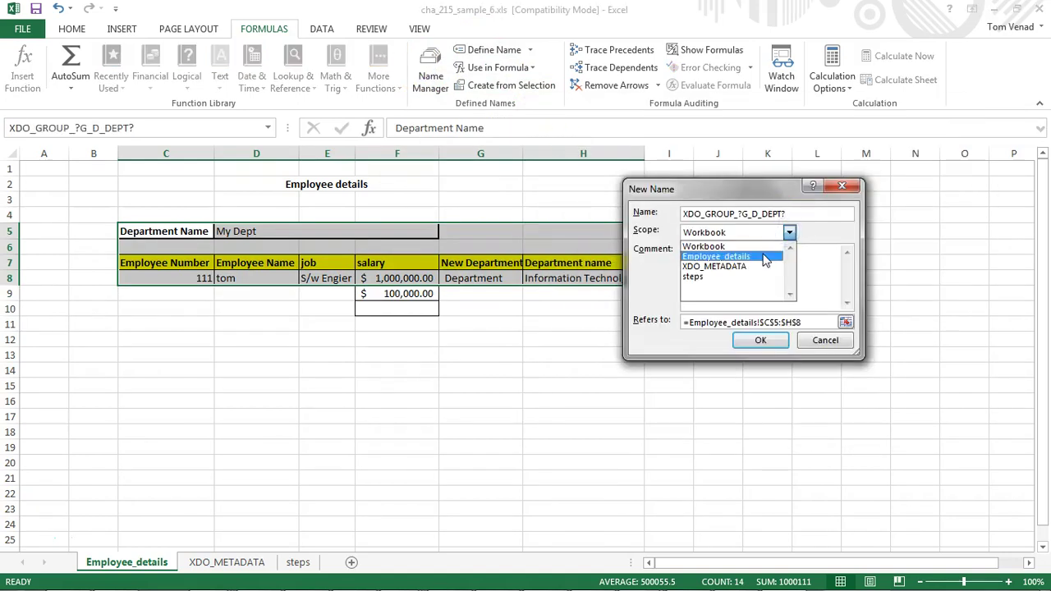
{"action": "left_click", "coordinate": [764, 257]}
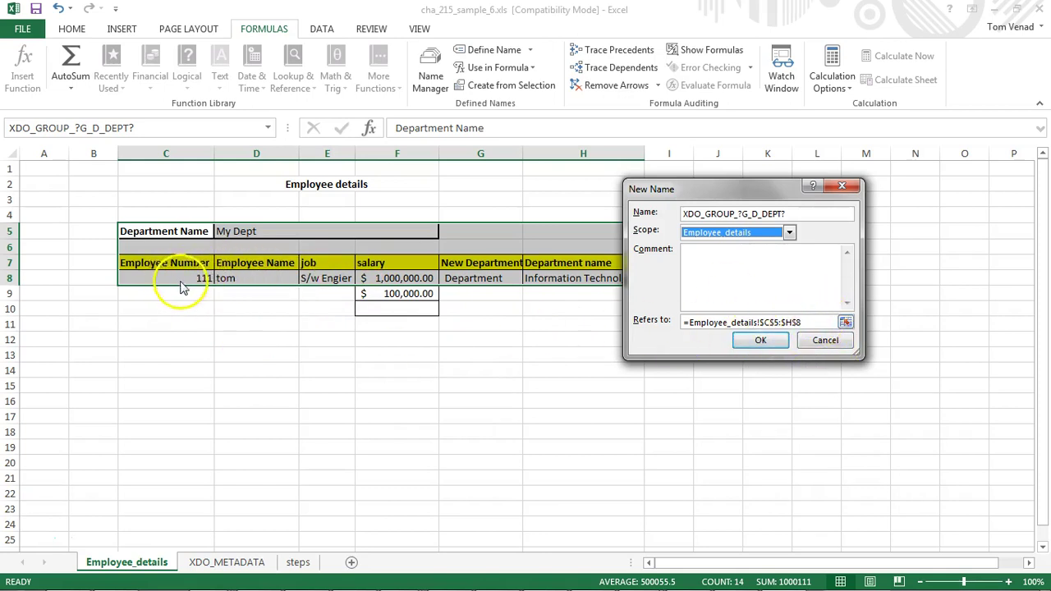
{"action": "left_click", "coordinate": [810, 344]}
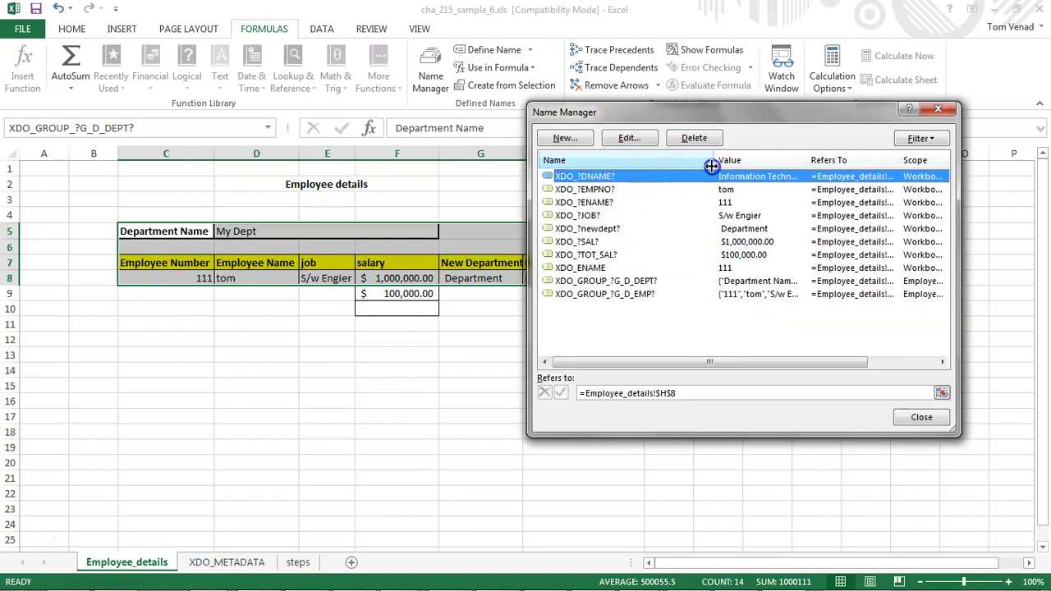
Check the cell ranges that XDO_GROUP_?G_D_DEPT? and XDO_GROUP_?G_D_EMP? refer to in Name Manager, then close it.
{"action": "left_click", "coordinate": [644, 282]}
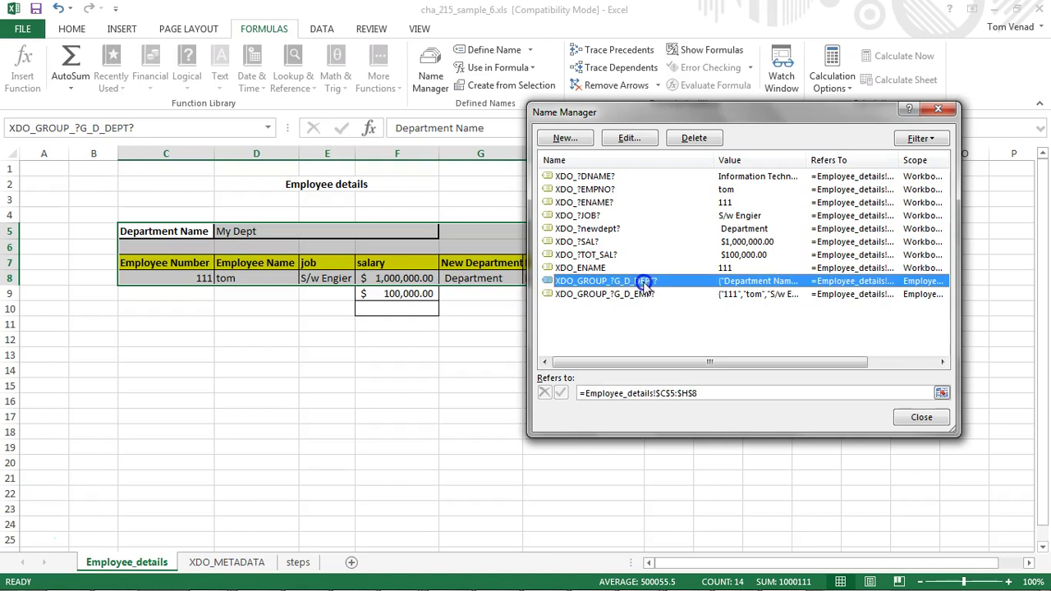
{"action": "left_click", "coordinate": [743, 393]}
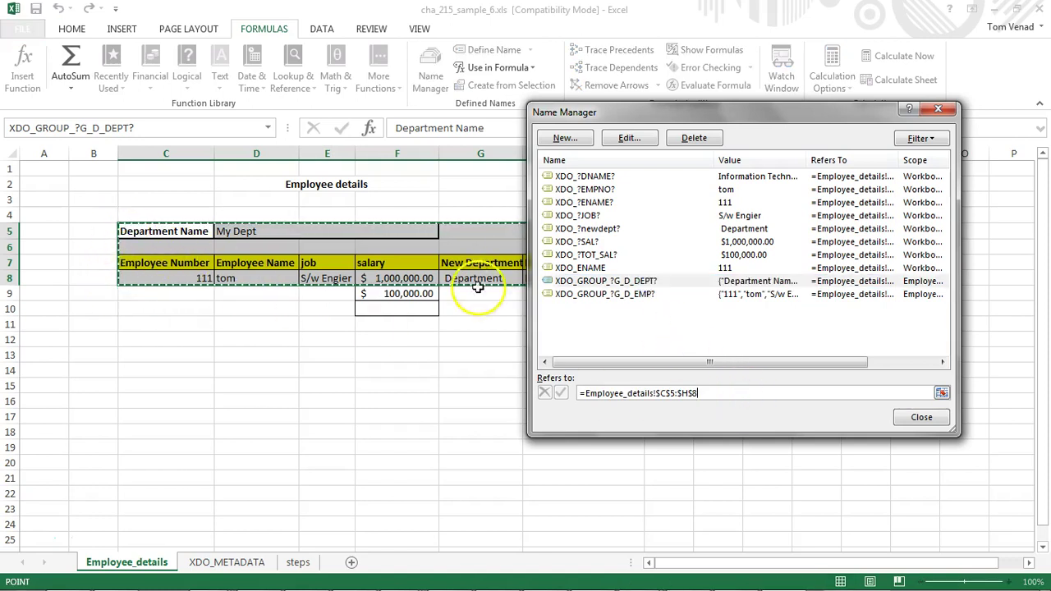
{"action": "left_click", "coordinate": [622, 293]}
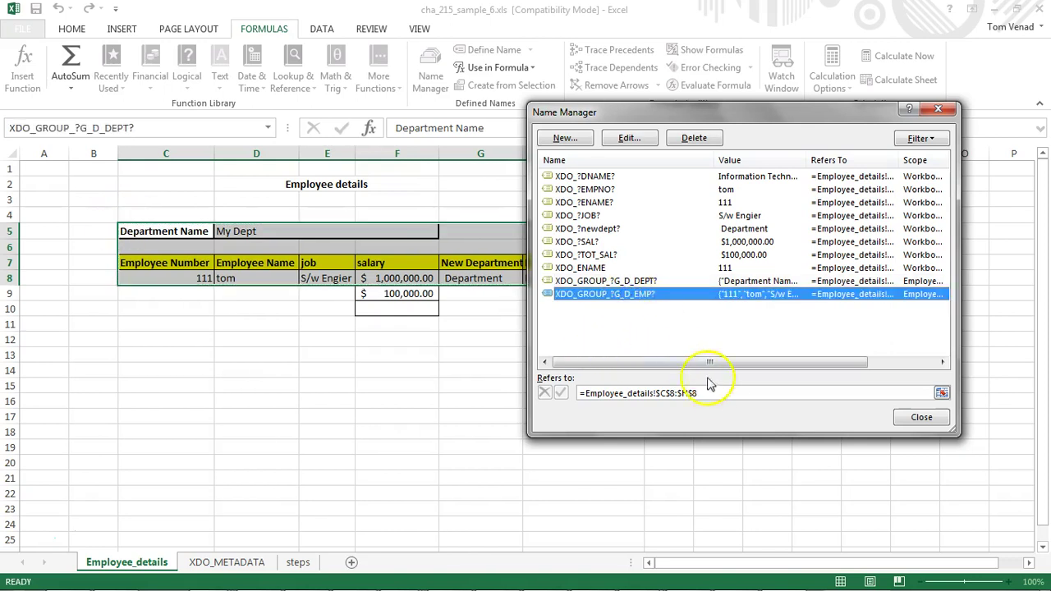
{"action": "left_click", "coordinate": [718, 392]}
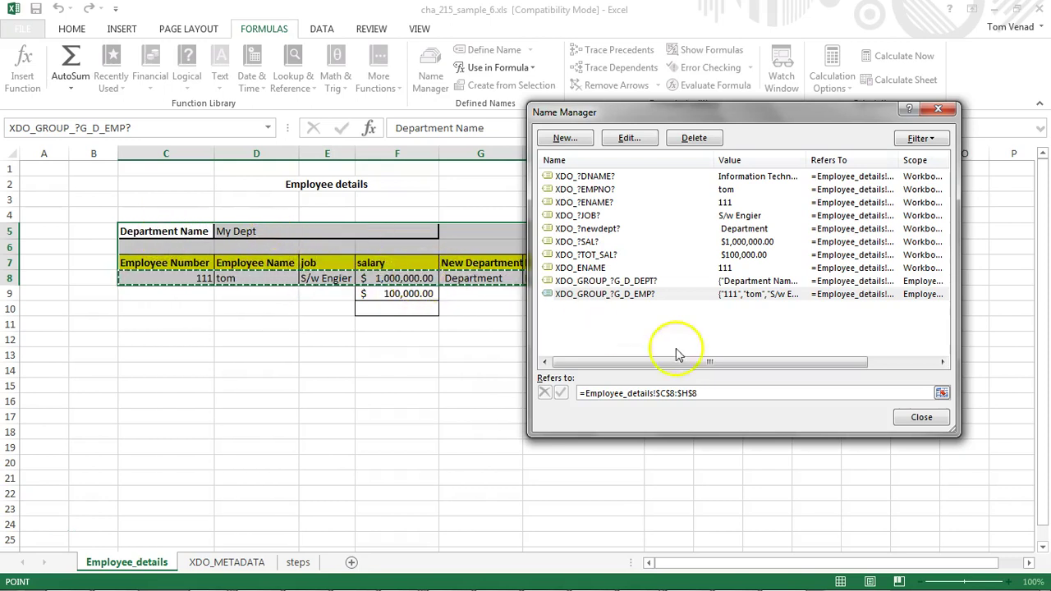
{"action": "left_click", "coordinate": [655, 281]}
{"action": "left_click", "coordinate": [729, 392]}
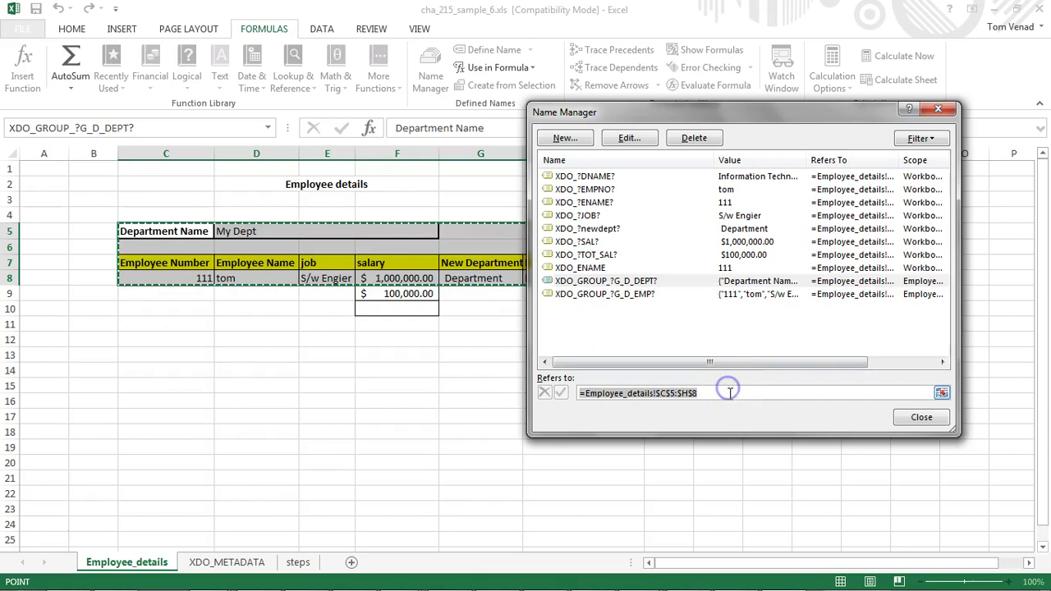
{"action": "left_click", "coordinate": [645, 293]}
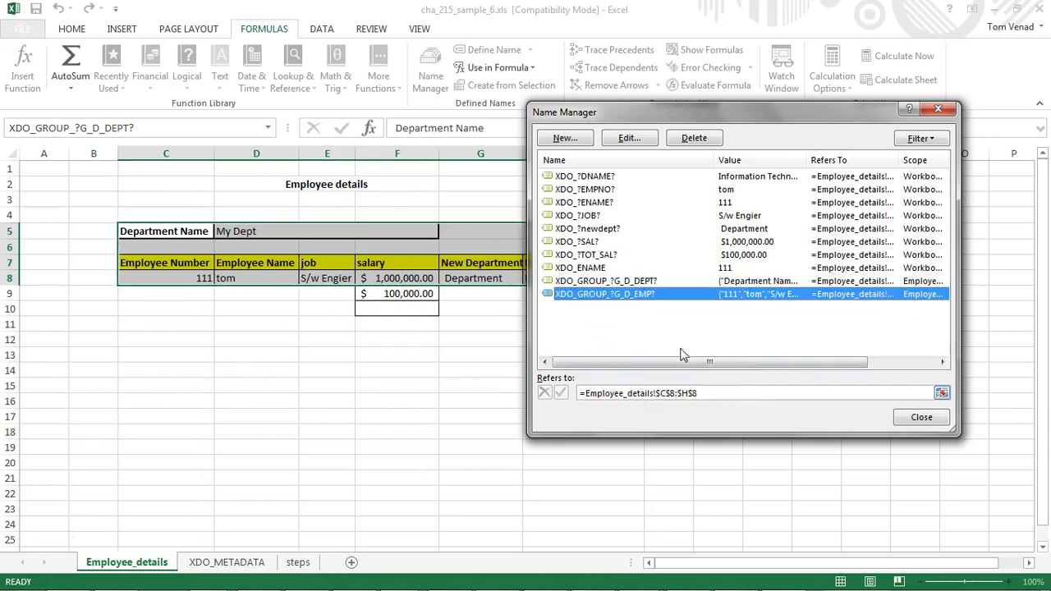
{"action": "left_click", "coordinate": [735, 394]}
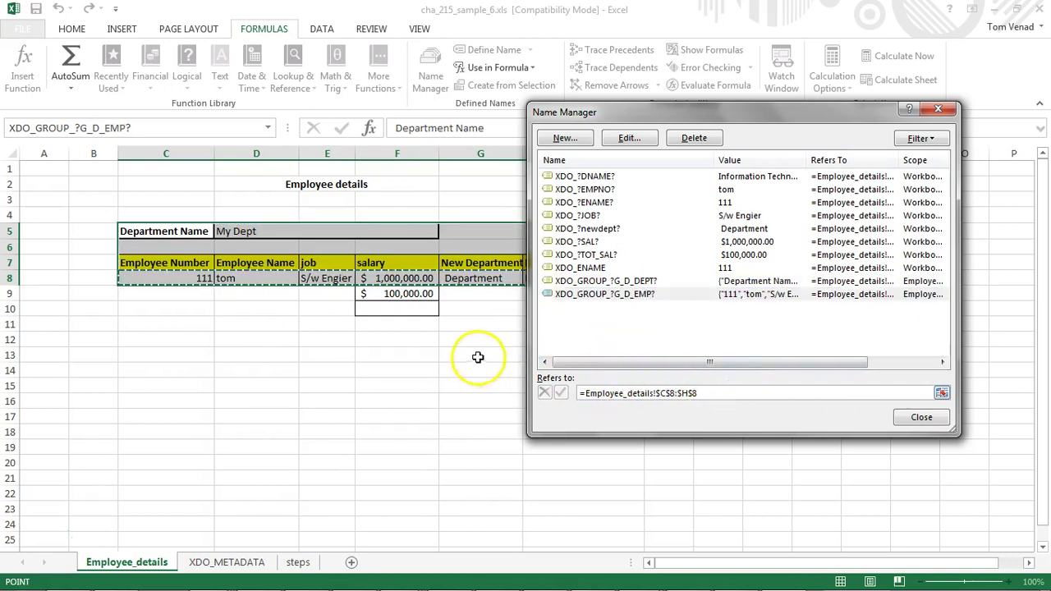
{"action": "left_click", "coordinate": [940, 426]}
Check the cell name of the My Dept value, then process the cha_215_sample_6.xls template in BI Publisher Template Viewer.
{"action": "left_click", "coordinate": [342, 327]}
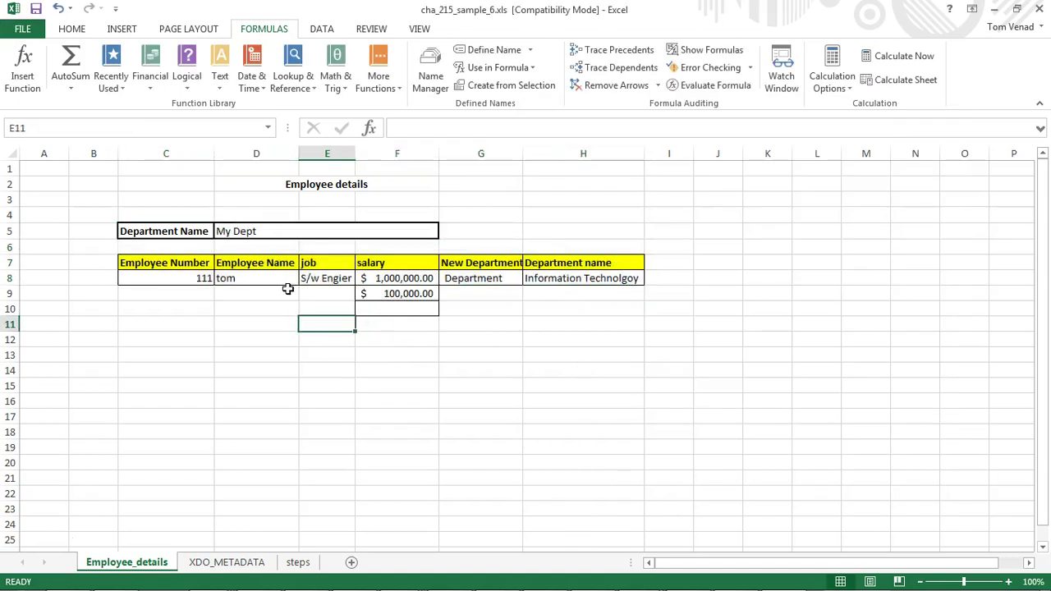
{"action": "left_click", "coordinate": [244, 233]}
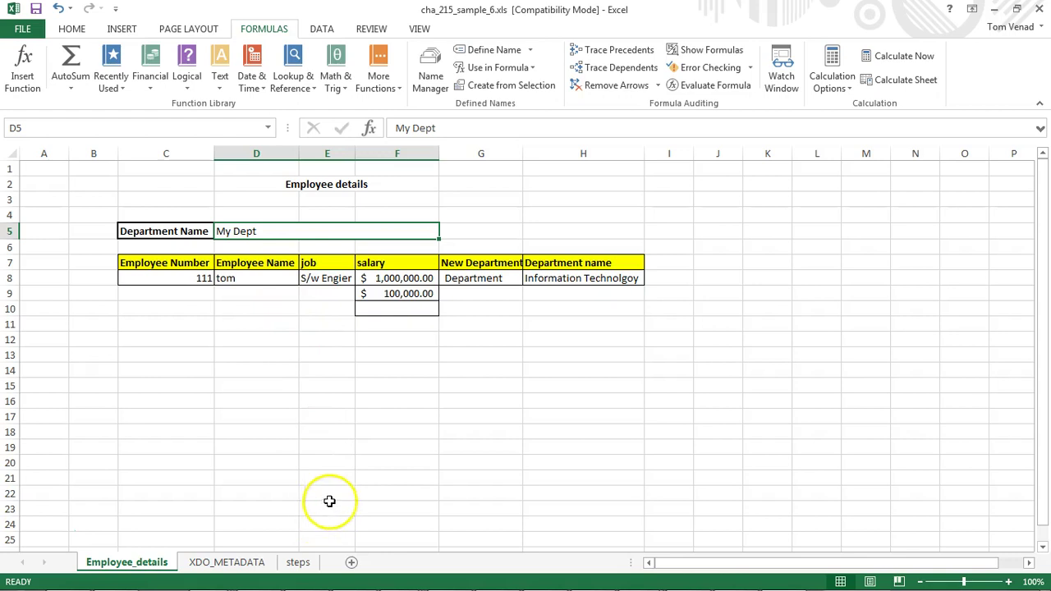
{"action": "left_click", "coordinate": [513, 588]}
{"action": "left_click", "coordinate": [647, 533]}
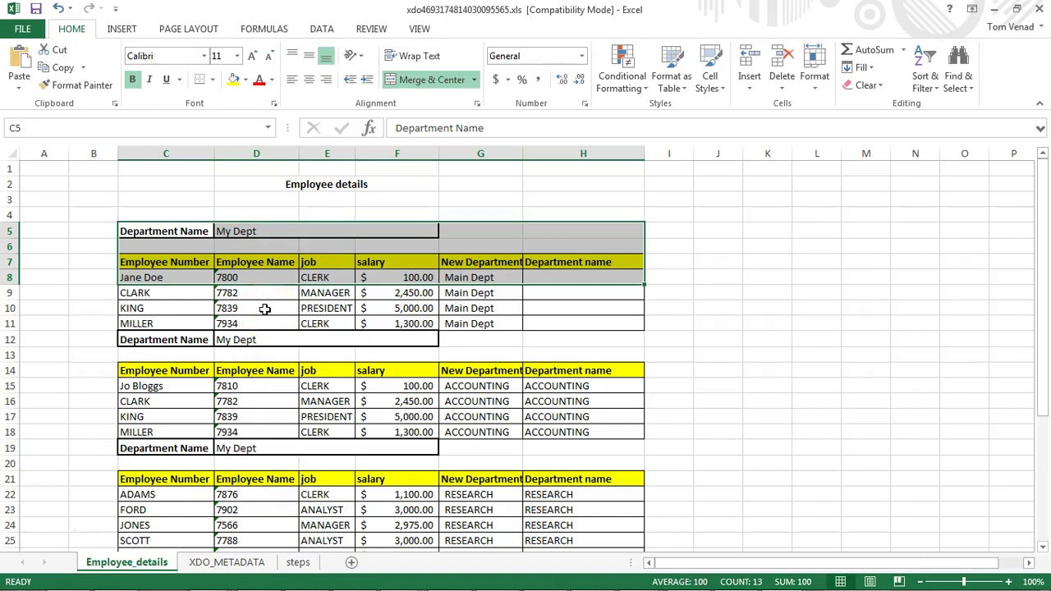
Review the regrouped department blocks on the generated Employee_details sheet, including the Department Name value of the first block.
{"action": "left_click", "coordinate": [286, 259]}
{"action": "left_click", "coordinate": [265, 231]}
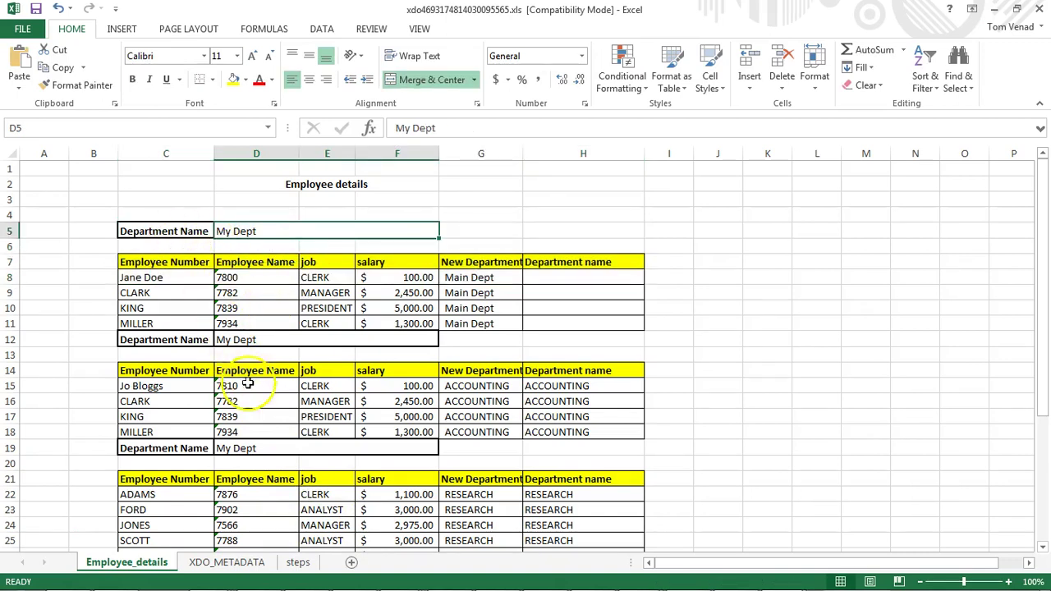
{"action": "scroll", "coordinate": [439, 446], "scroll_direction": "down", "scroll_amount": 3}
{"action": "scroll", "coordinate": [441, 448], "scroll_direction": "down", "scroll_amount": 1}
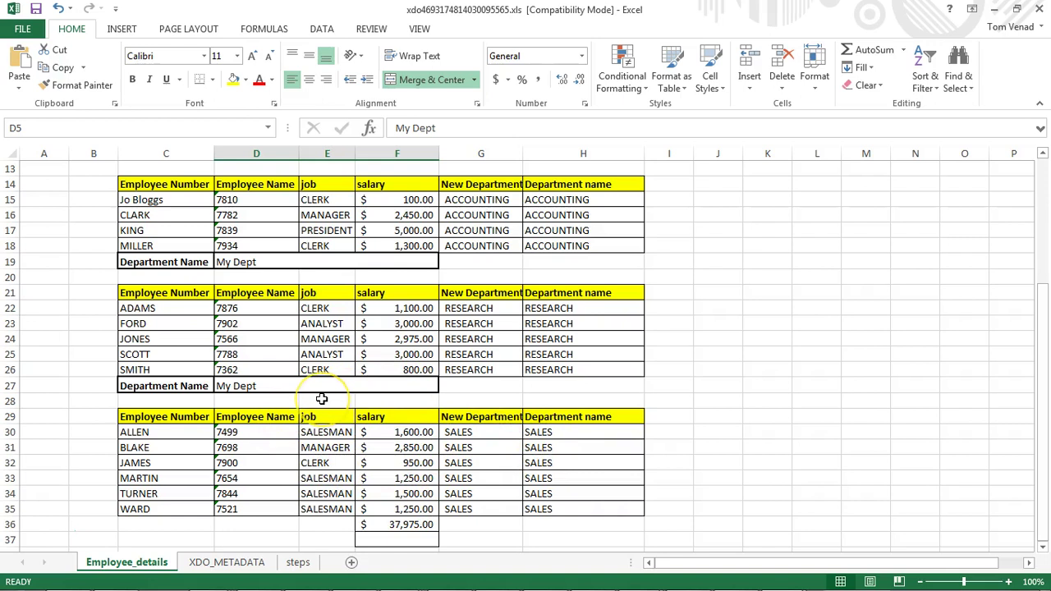
{"action": "scroll", "coordinate": [321, 398], "scroll_direction": "up", "scroll_amount": 4}
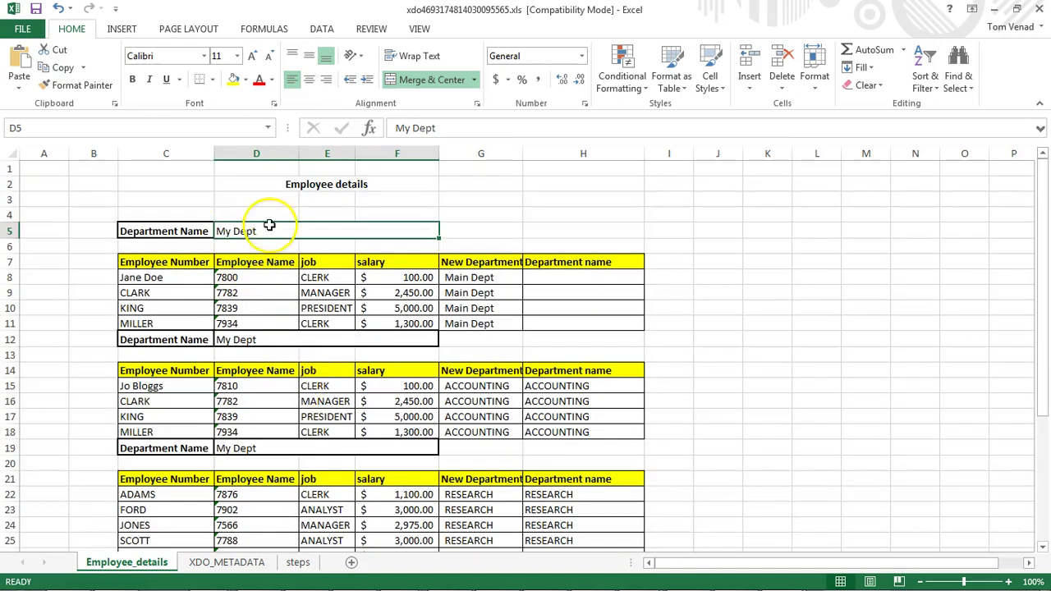
{"action": "left_click", "coordinate": [246, 229]}
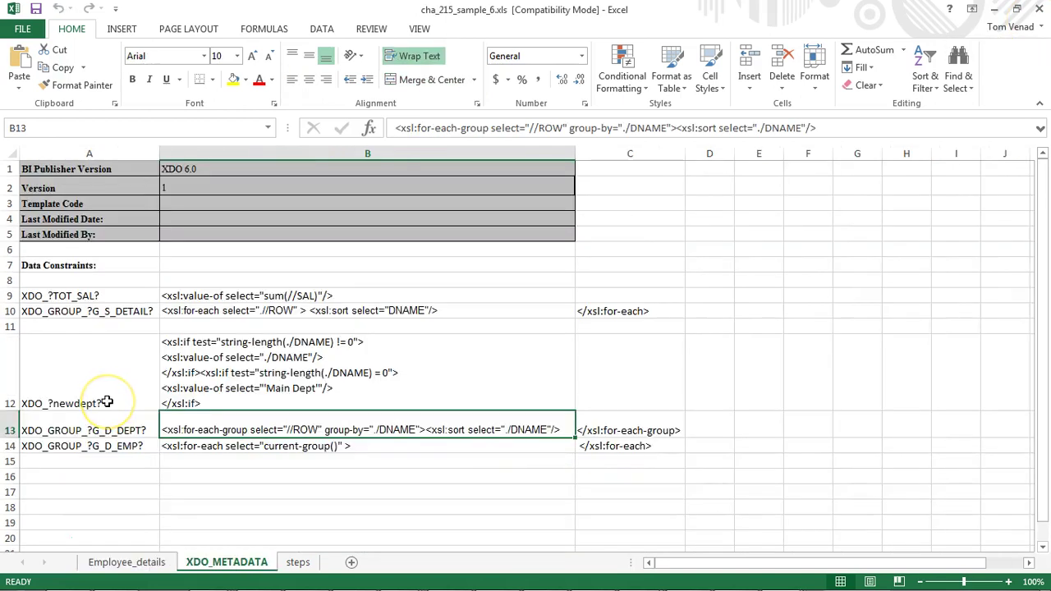
Move the XDO_?newdept? row on XDO_METADATA between the XDO_GROUP_?G_D_DEPT? and XDO_GROUP_?G_D_EMP? rows.
{"action": "left_click", "coordinate": [107, 402]}
{"action": "left_click", "coordinate": [9, 375]}
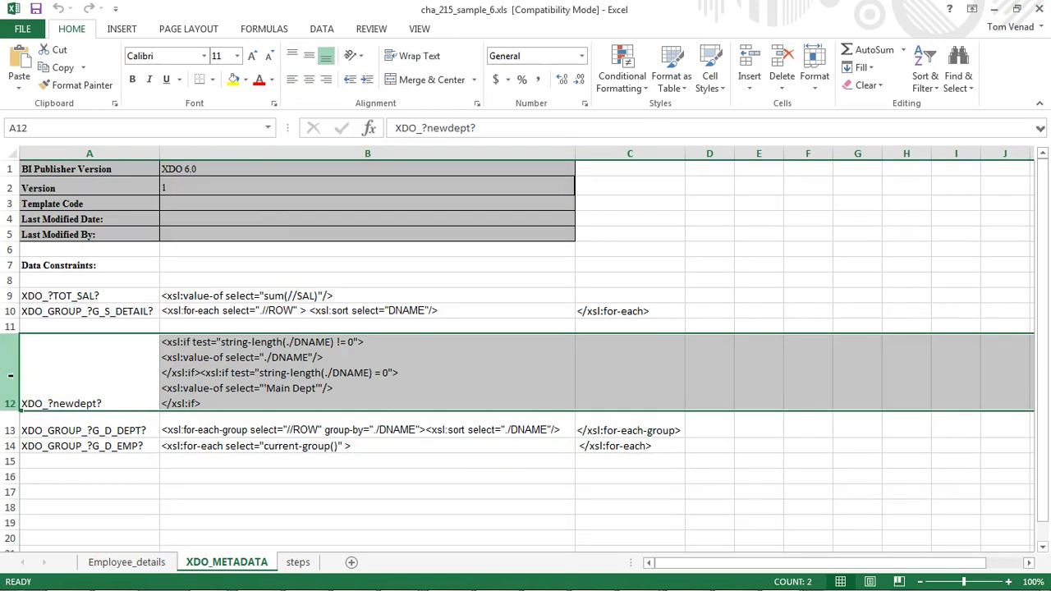
{"action": "key", "text": "ctrl+c"}
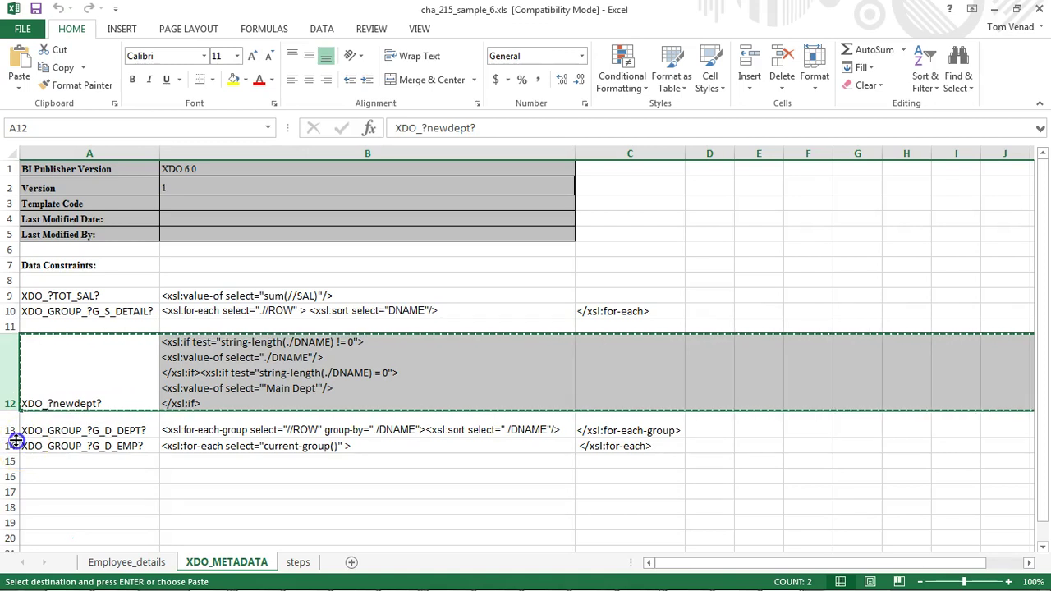
{"action": "left_click", "coordinate": [16, 444]}
{"action": "right_click", "coordinate": [16, 444]}
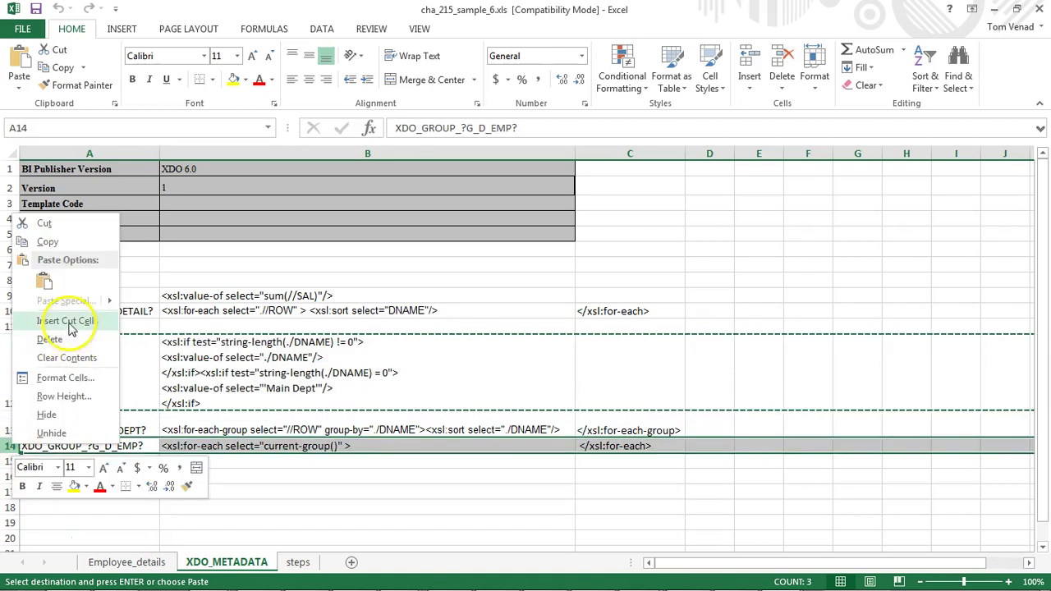
{"action": "left_click", "coordinate": [70, 321]}
Copy the XDO_?newdept? name and define it for the My Dept cell D5 on Employee_details, with the scope Employee_details.
{"action": "double_click", "coordinate": [104, 427]}
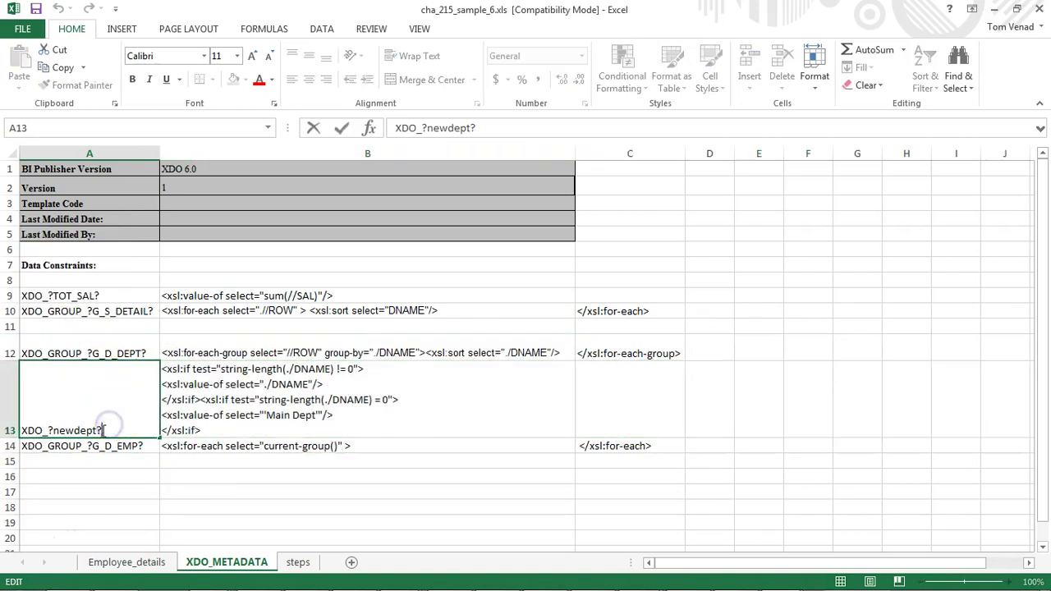
{"action": "left_click_drag", "start_coordinate": [104, 429], "coordinate": [23, 430]}
{"action": "key", "text": "Tab"}
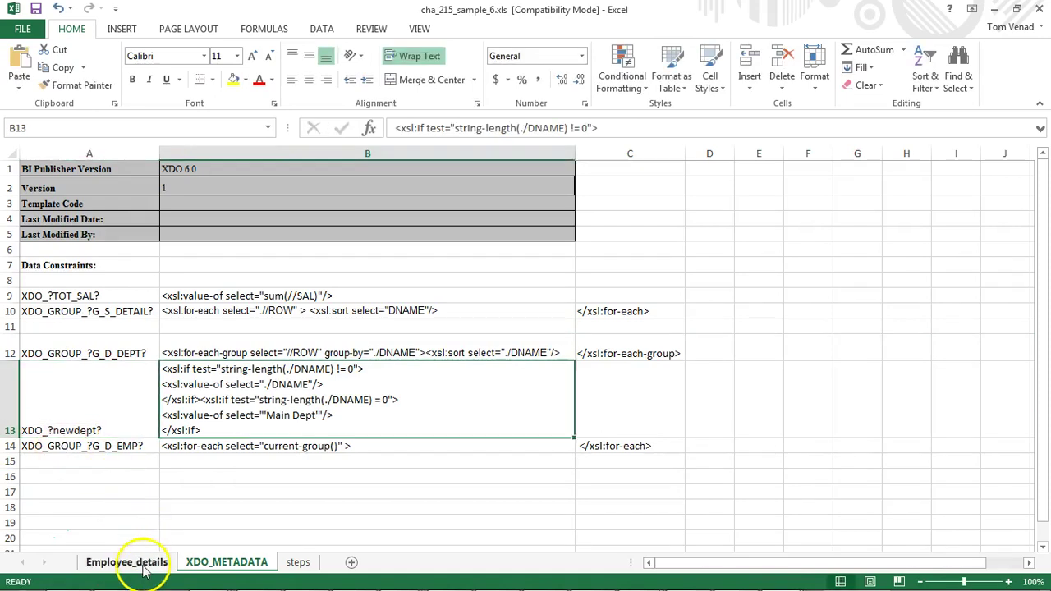
{"action": "left_click", "coordinate": [144, 569]}
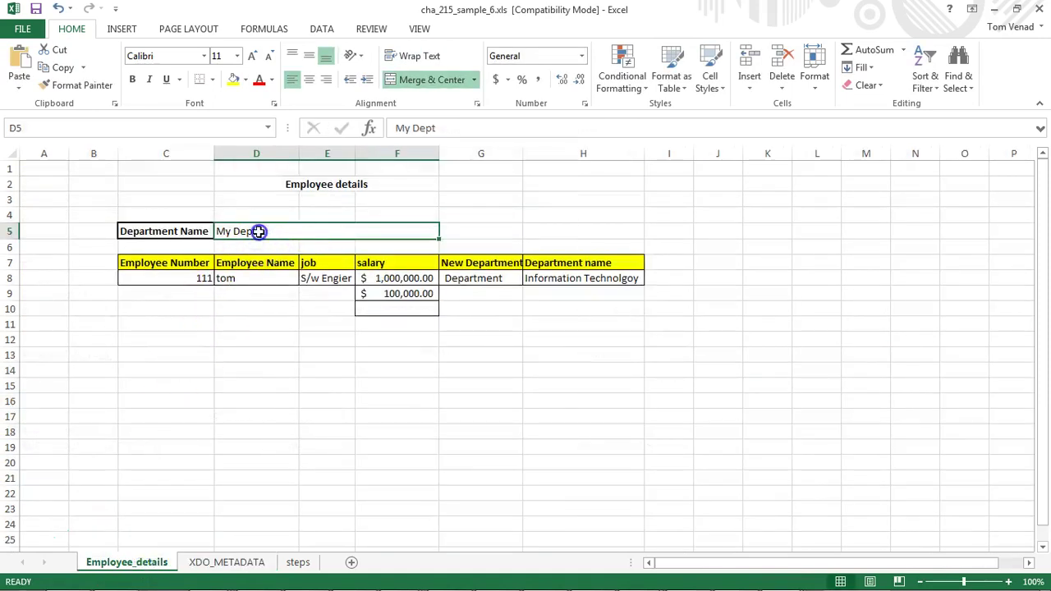
{"action": "left_click", "coordinate": [265, 26]}
{"action": "left_click", "coordinate": [497, 49]}
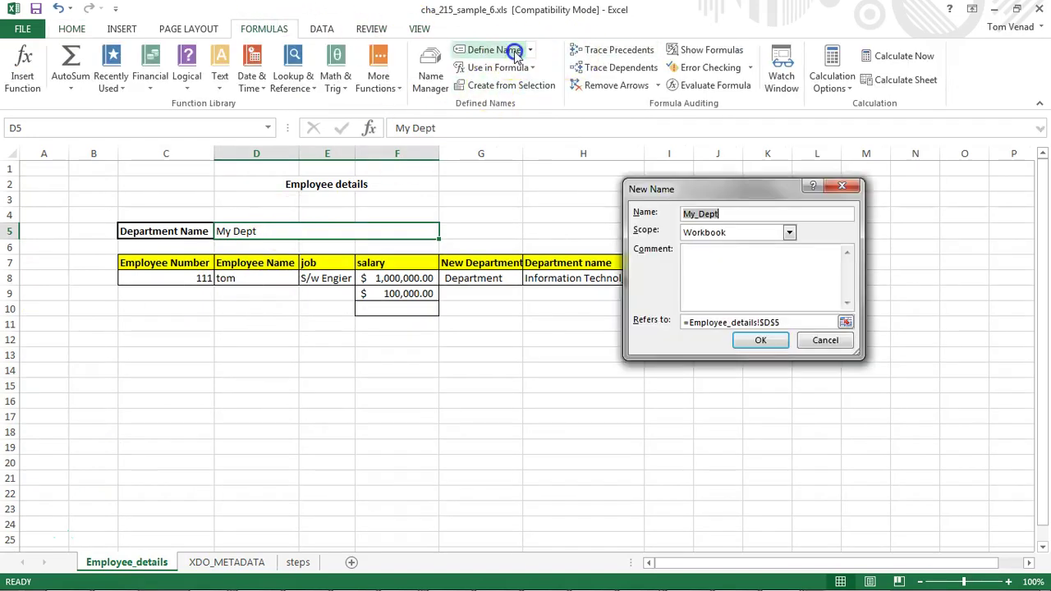
{"action": "key", "text": "ctrl+v"}
{"action": "left_click", "coordinate": [788, 232]}
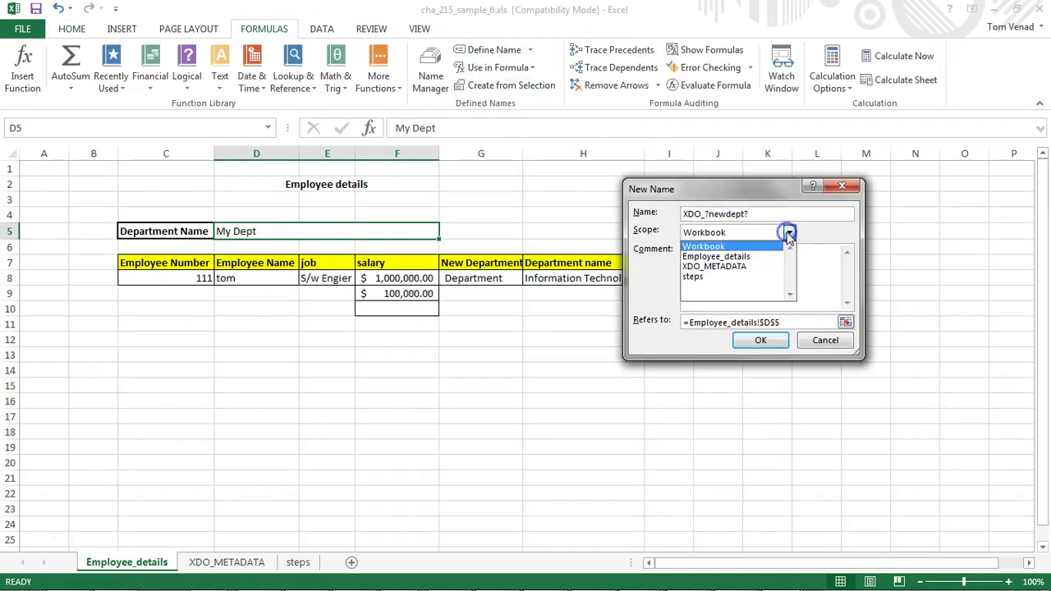
{"action": "left_click", "coordinate": [735, 257]}
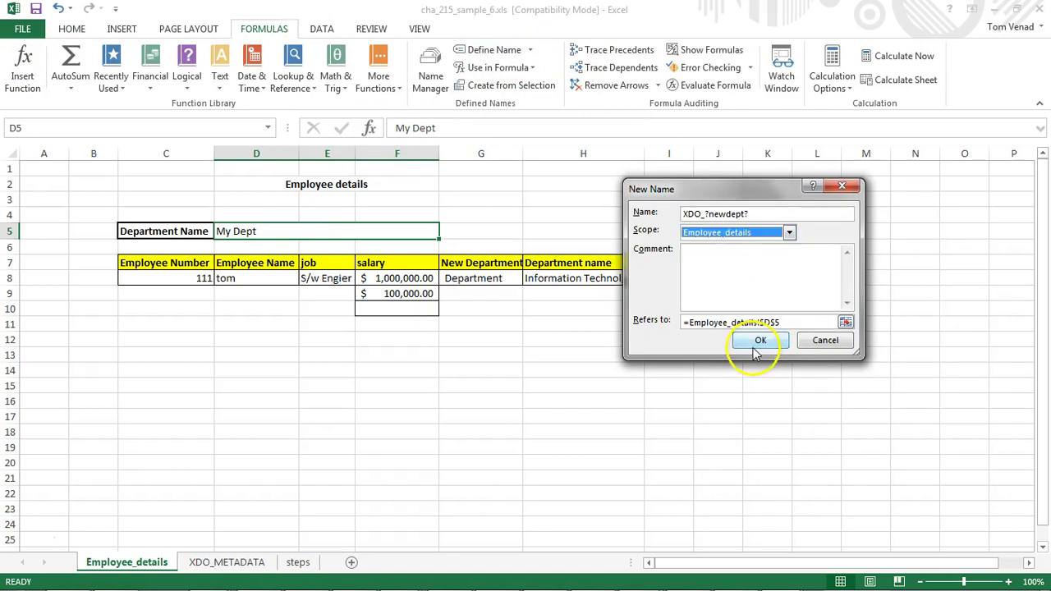
{"action": "left_click", "coordinate": [760, 341]}
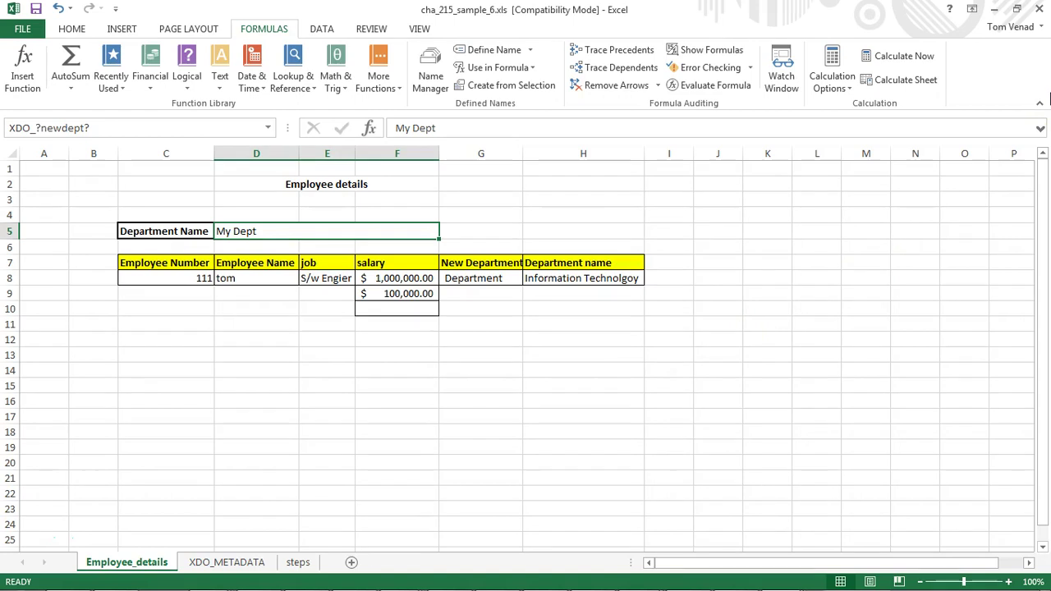
In cha_215_sample_7.xls, check the My Dept cell and the ranges that XDO_GROUP_?G_D_DEPT? and XDO_GROUP_?G_D_EMP? refer to.
{"action": "left_click", "coordinate": [114, 562]}
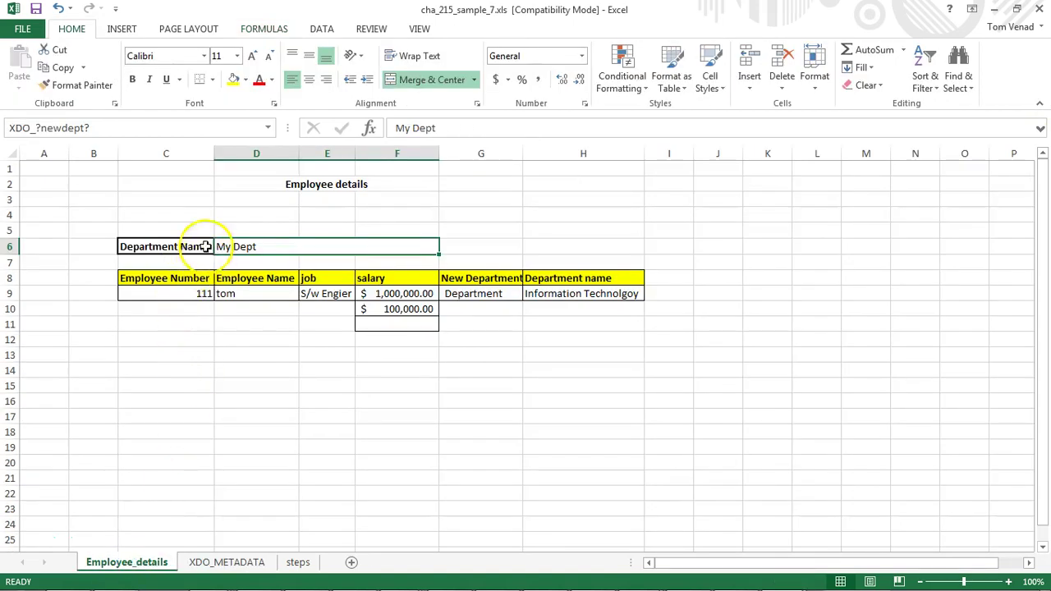
{"action": "left_click", "coordinate": [261, 246]}
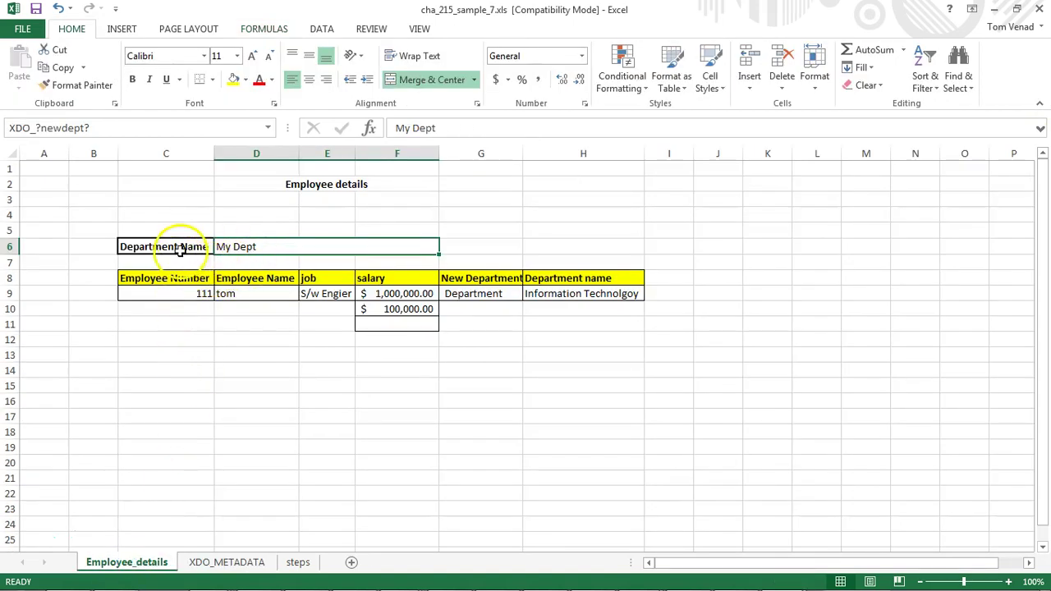
{"action": "left_click", "coordinate": [240, 28]}
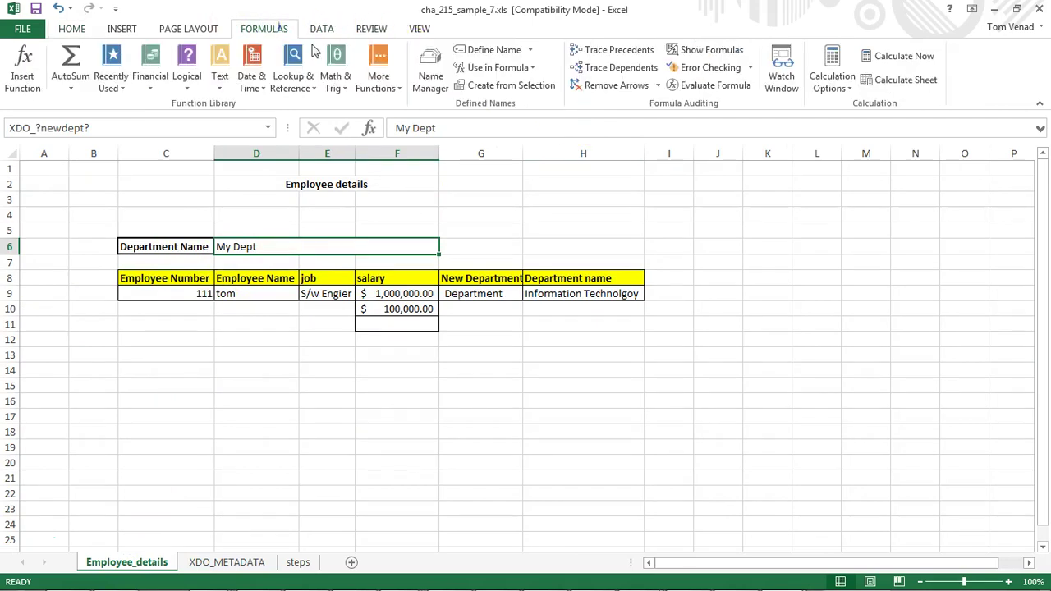
{"action": "left_click", "coordinate": [428, 78]}
{"action": "left_click", "coordinate": [604, 294]}
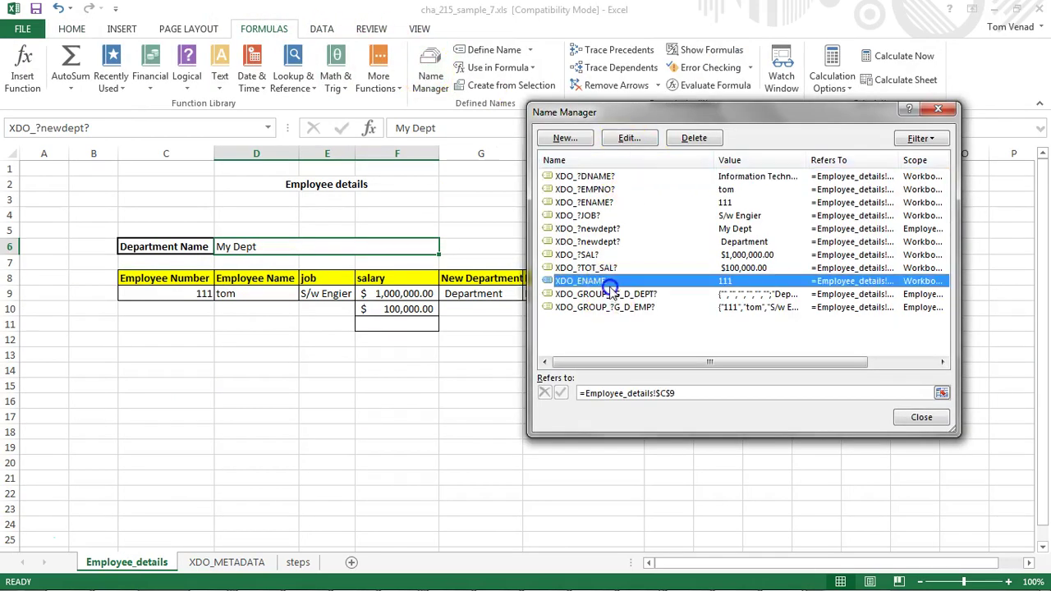
{"action": "left_click", "coordinate": [628, 138]}
{"action": "key", "text": "Return"}
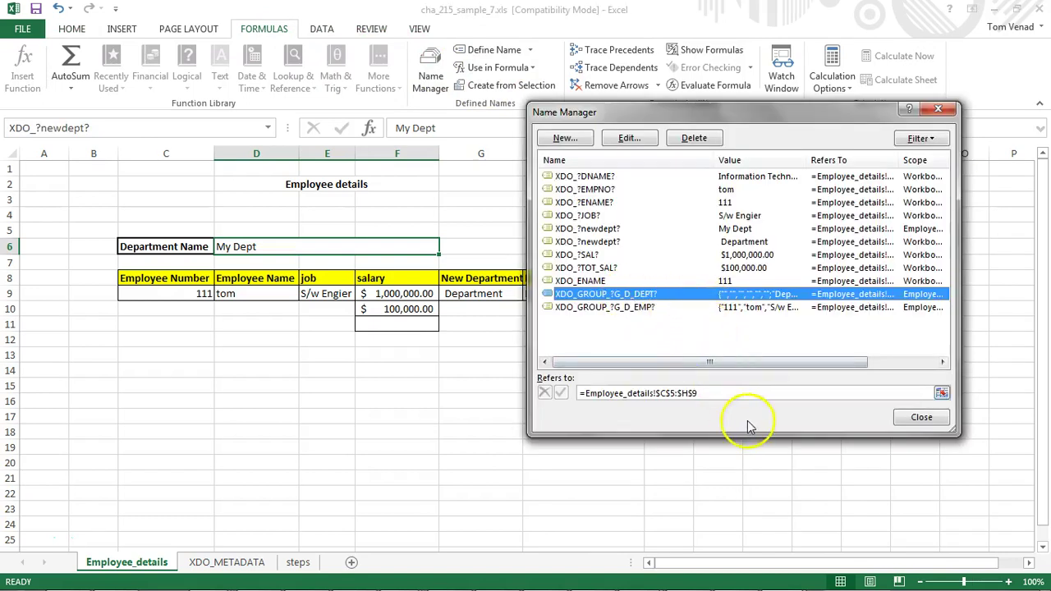
{"action": "left_click", "coordinate": [742, 391]}
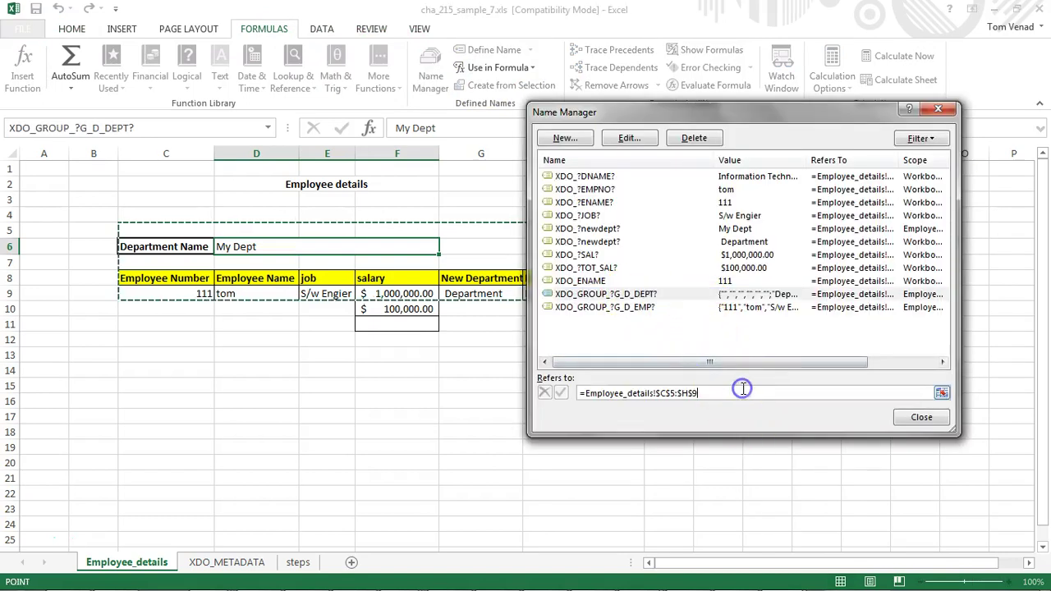
{"action": "left_click", "coordinate": [649, 307]}
{"action": "left_click", "coordinate": [715, 392]}
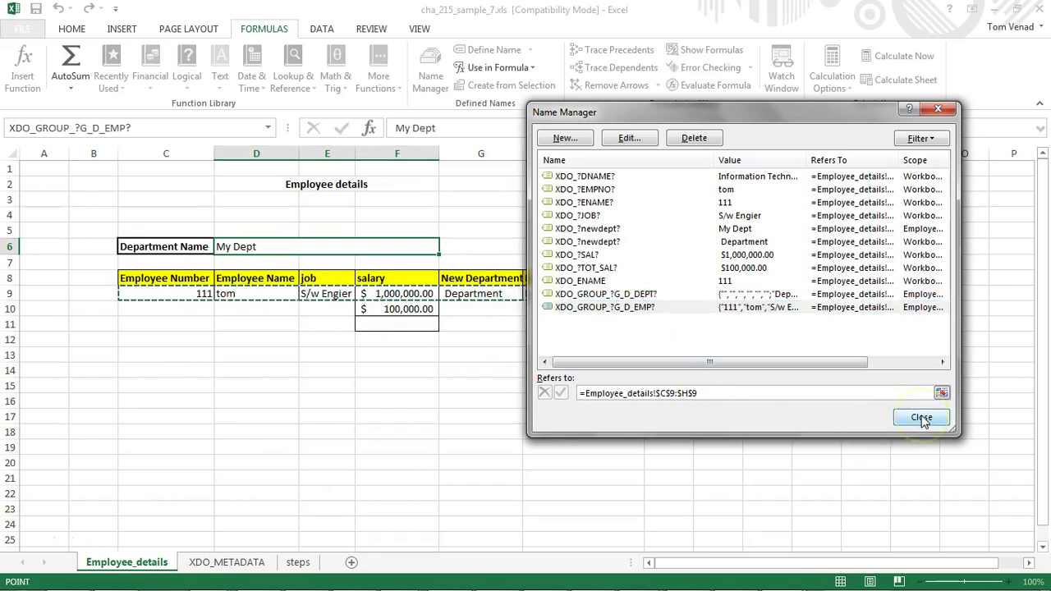
Change the range of XDO_GROUP_?G_D_DEPT? to =Employee_details!$C$6:$H$9 in Name Manager and close it.
{"action": "left_click", "coordinate": [653, 296]}
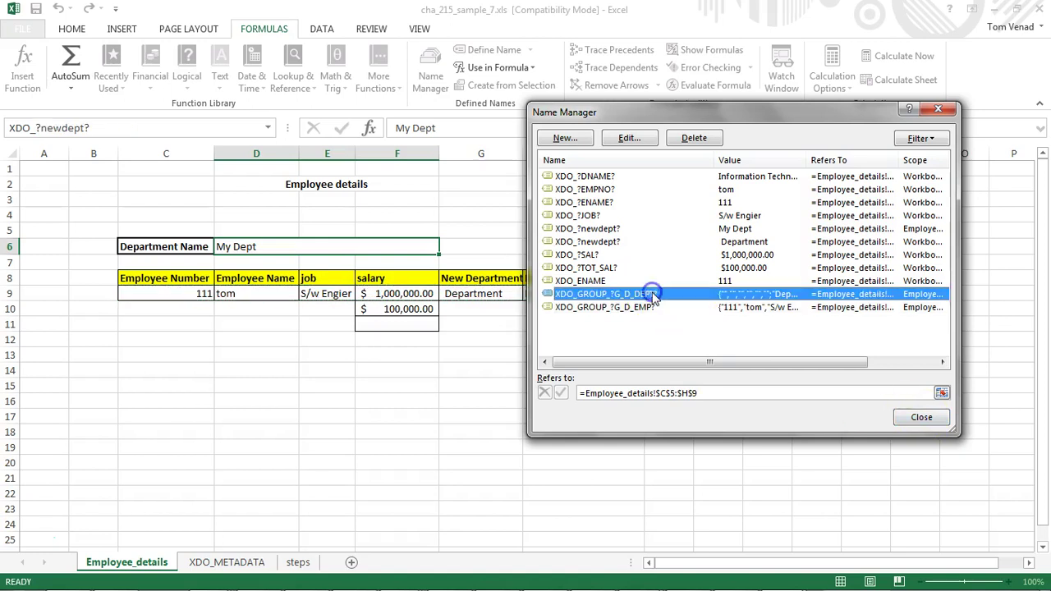
{"action": "left_click", "coordinate": [719, 392]}
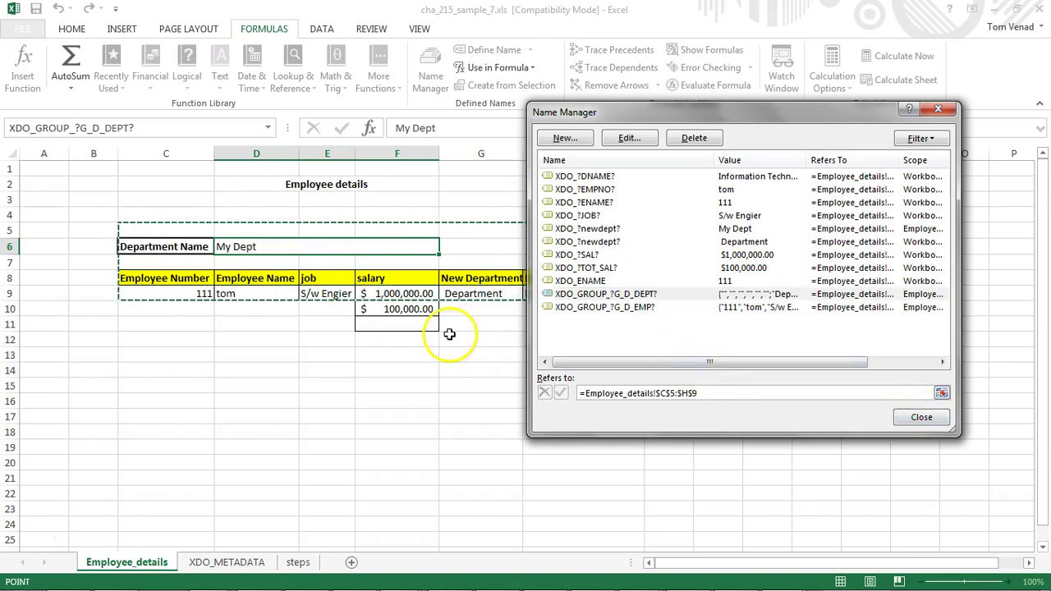
{"action": "left_click", "coordinate": [669, 393]}
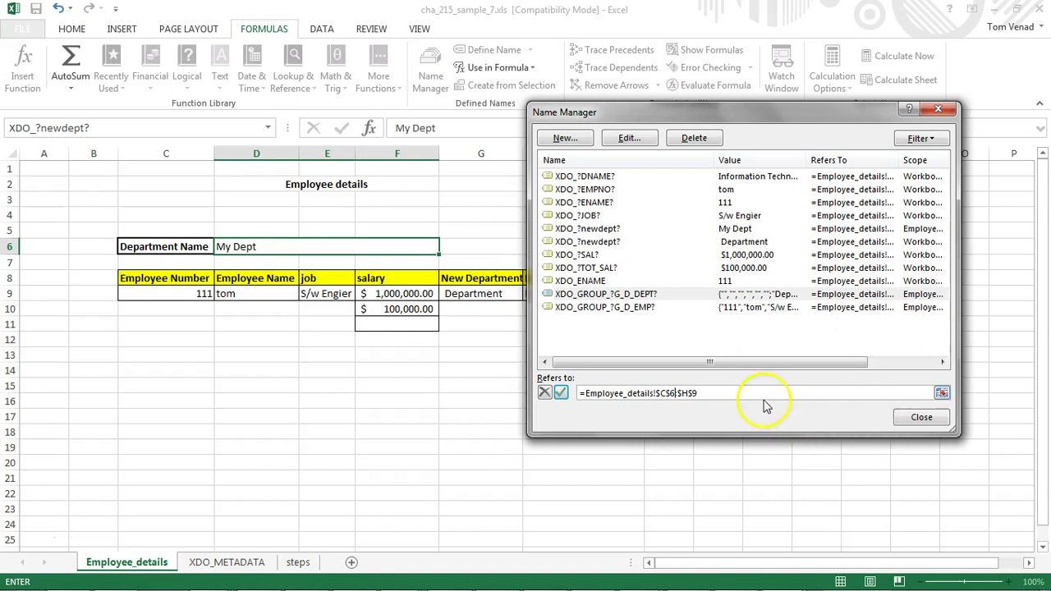
{"action": "left_click", "coordinate": [559, 393]}
{"action": "left_click", "coordinate": [921, 416]}
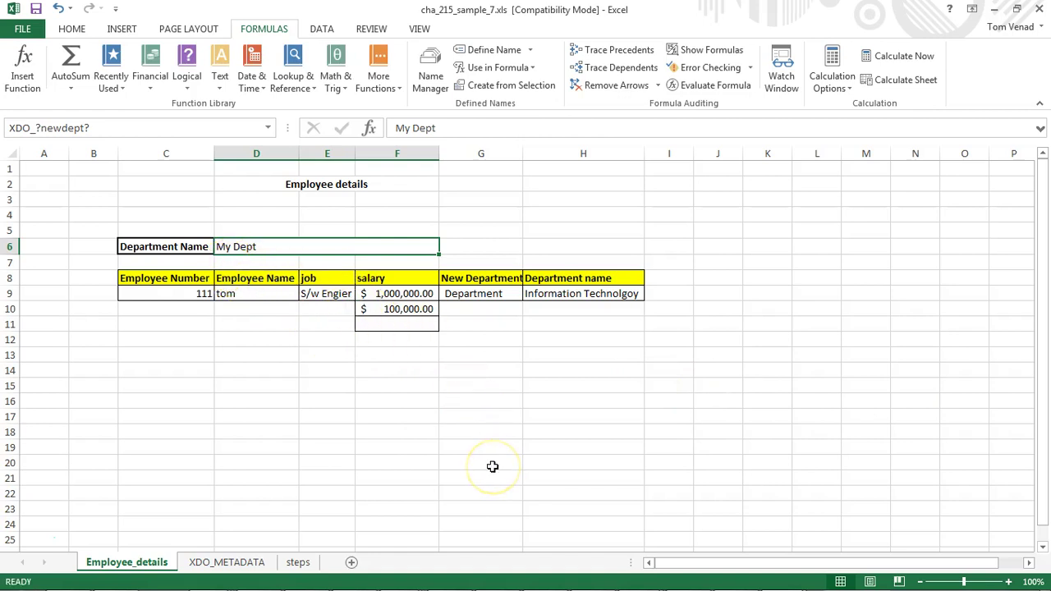
Process cha_215_sample_7.xls with cha-215regroup.xml in BI Publisher Template Viewer and check the spacing between the generated department blocks.
{"action": "key", "text": "alt+Tab"}
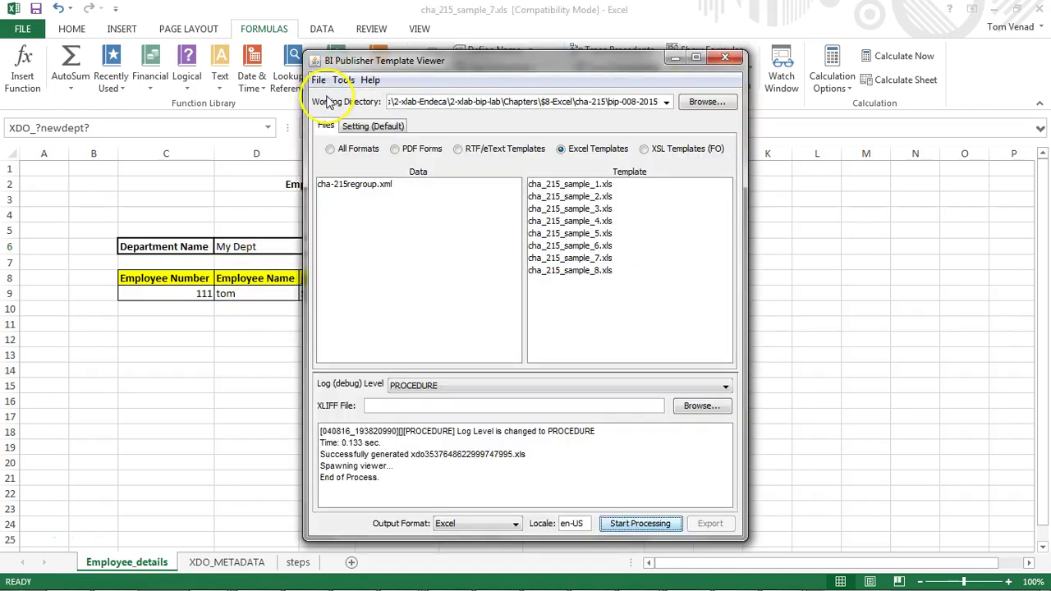
{"action": "left_click", "coordinate": [389, 189]}
{"action": "left_click", "coordinate": [569, 258]}
{"action": "left_click", "coordinate": [640, 523]}
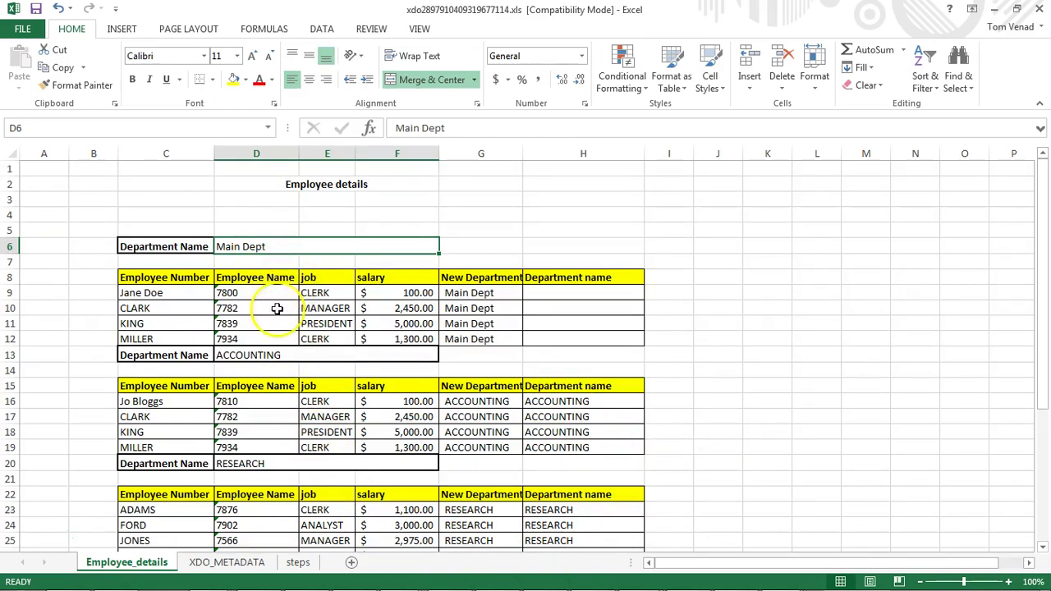
{"action": "left_click", "coordinate": [277, 337]}
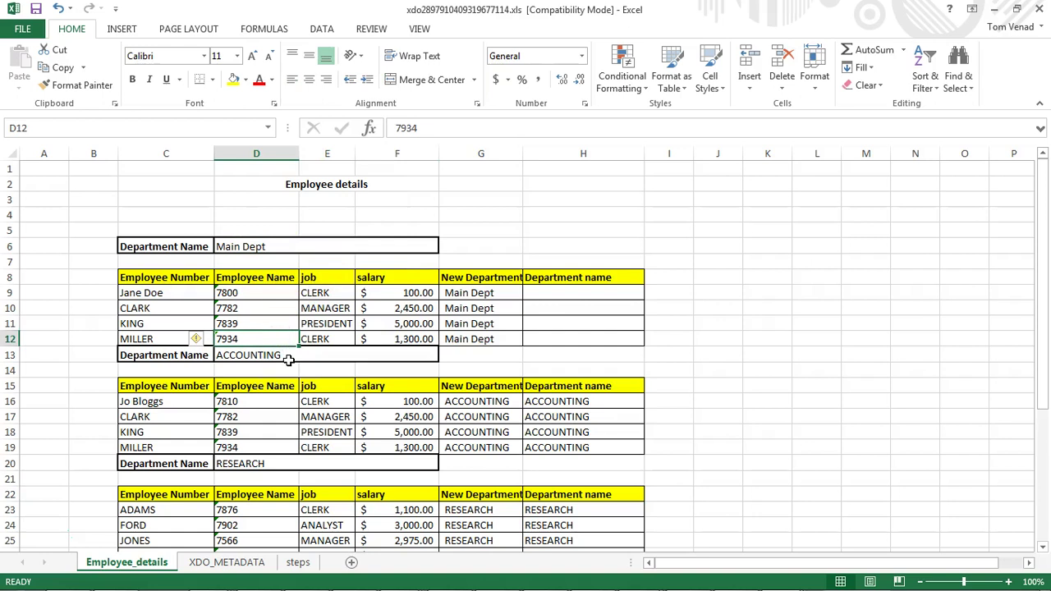
Insert a blank row above the ACCOUNTING department line in the generated workbook, then close it without saving.
{"action": "left_click", "coordinate": [9, 355]}
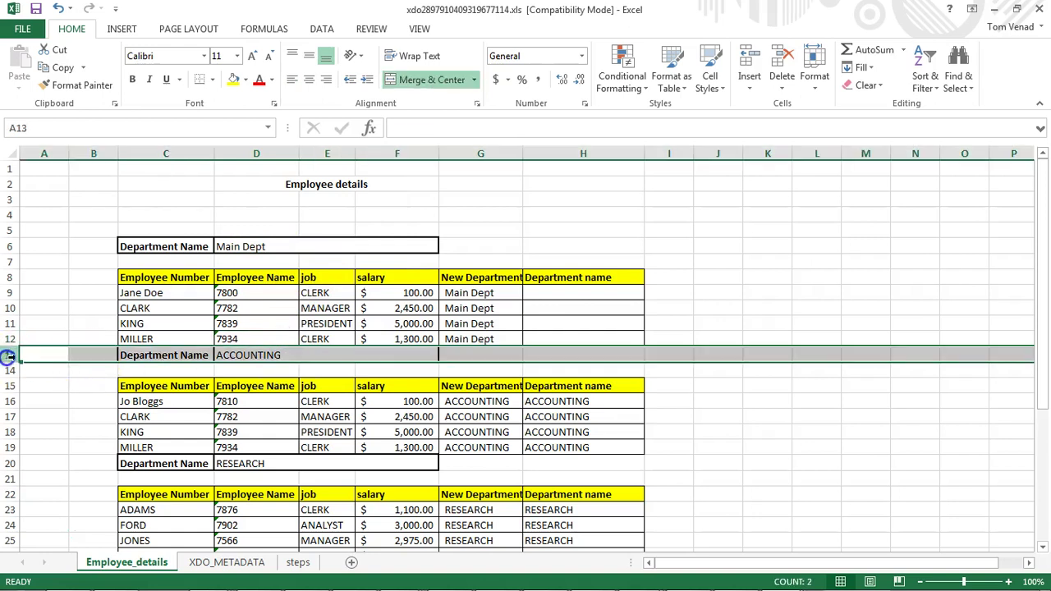
{"action": "right_click", "coordinate": [8, 355]}
{"action": "left_click", "coordinate": [45, 235]}
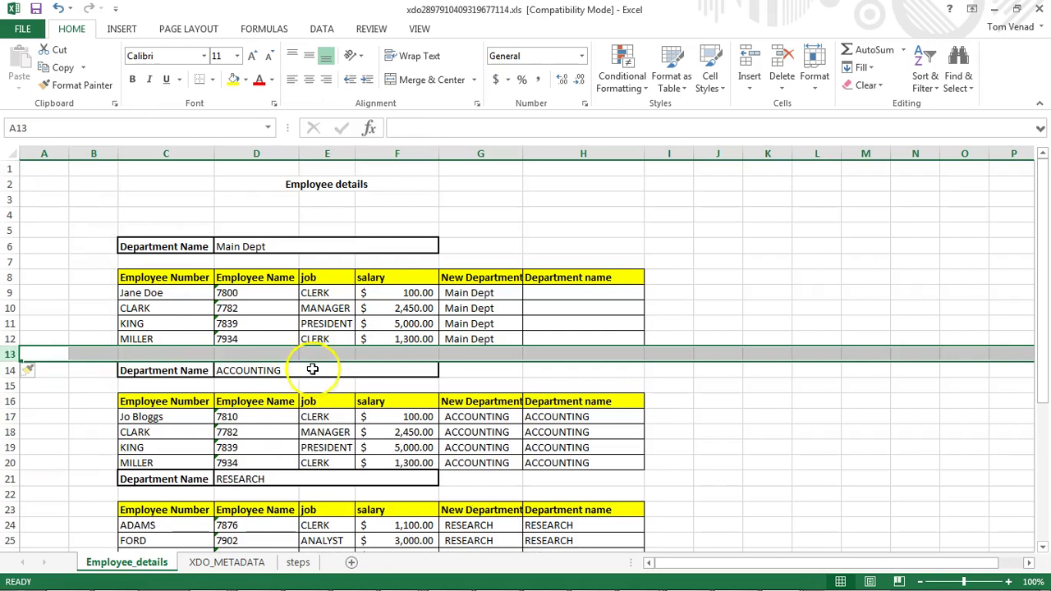
{"action": "left_click", "coordinate": [321, 371]}
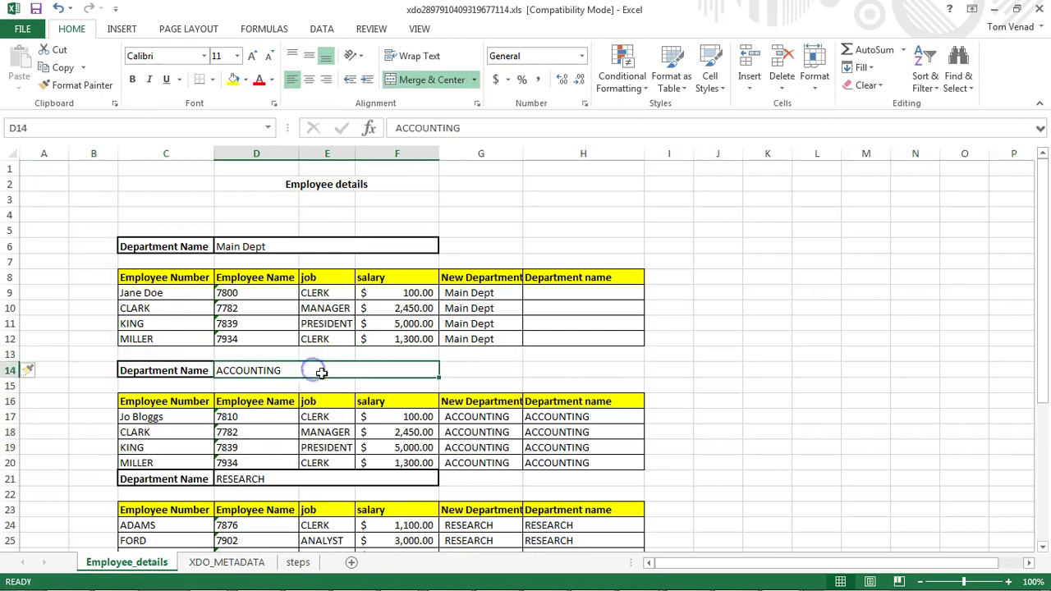
{"action": "left_click", "coordinate": [1041, 10]}
{"action": "left_click", "coordinate": [535, 322]}
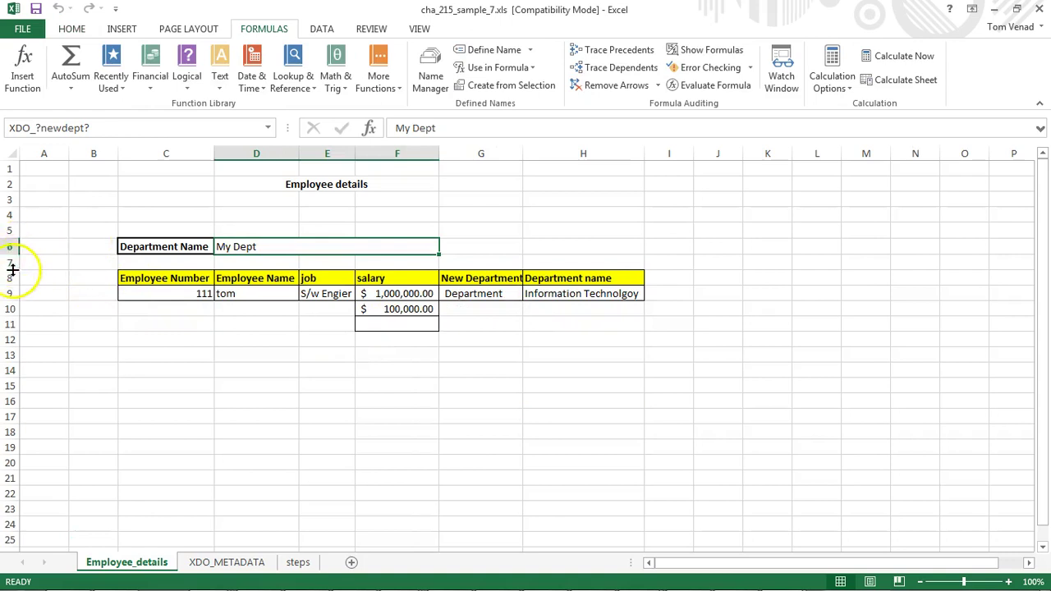
Extend the range of XDO_GROUP_?G_D_DEPT? to C5:H9 in Name Manager, including the blank row above Department Name.
{"action": "left_click", "coordinate": [430, 78]}
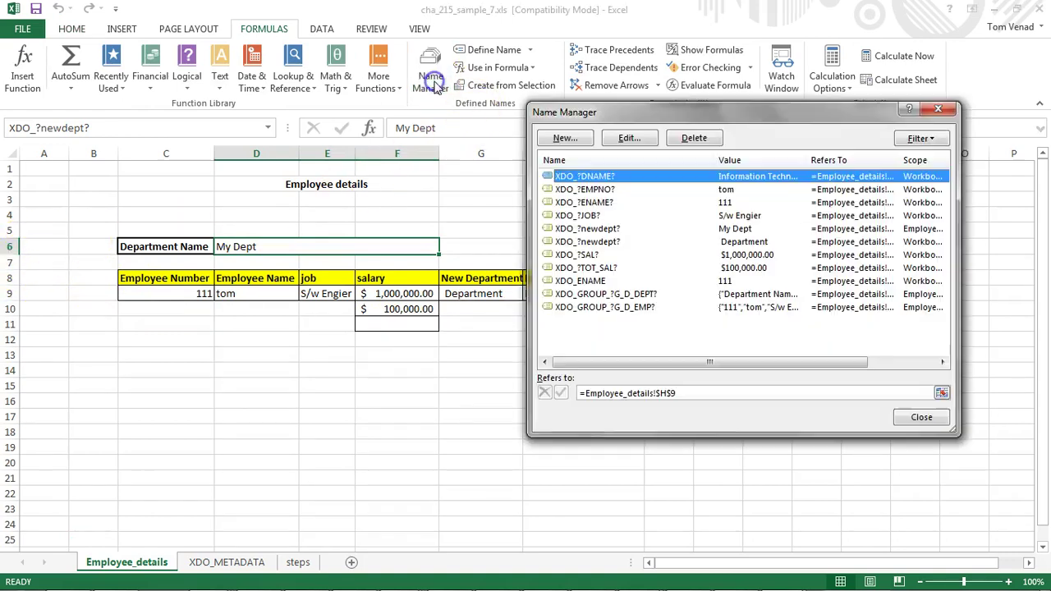
{"action": "left_click", "coordinate": [624, 294]}
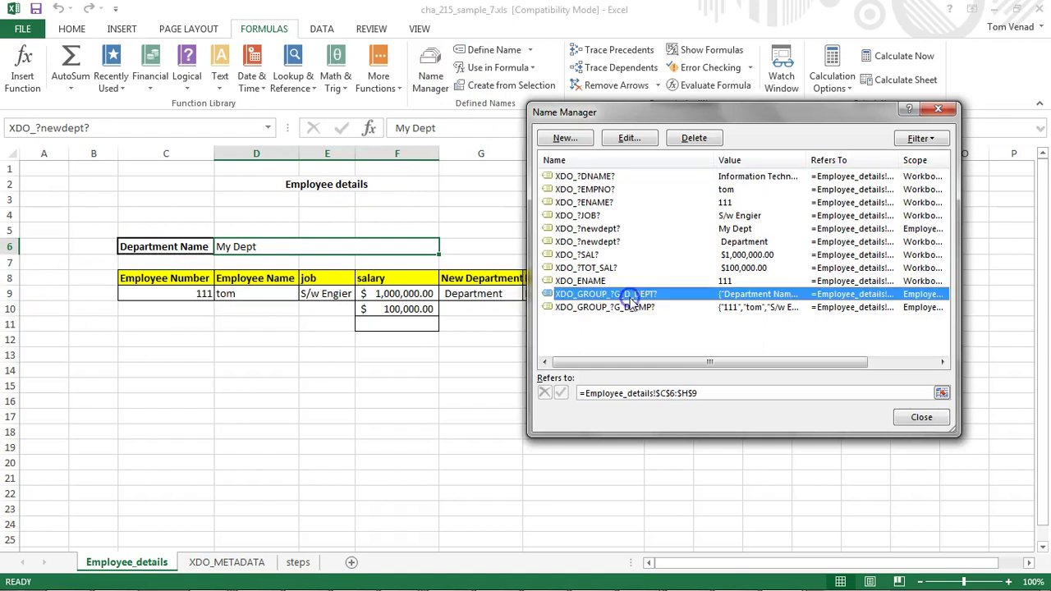
{"action": "left_click", "coordinate": [737, 394]}
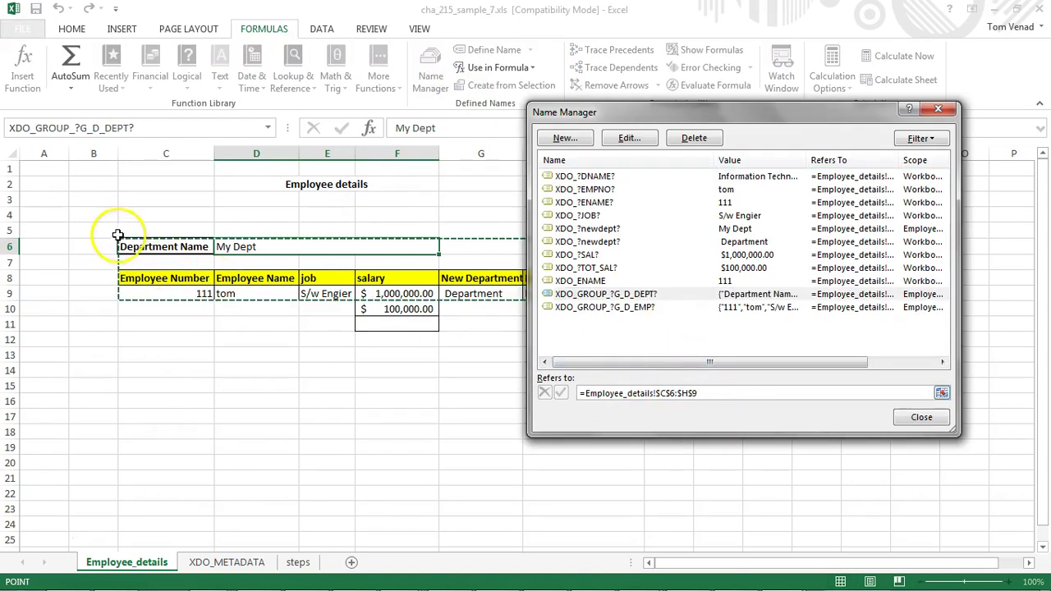
{"action": "left_click", "coordinate": [675, 393]}
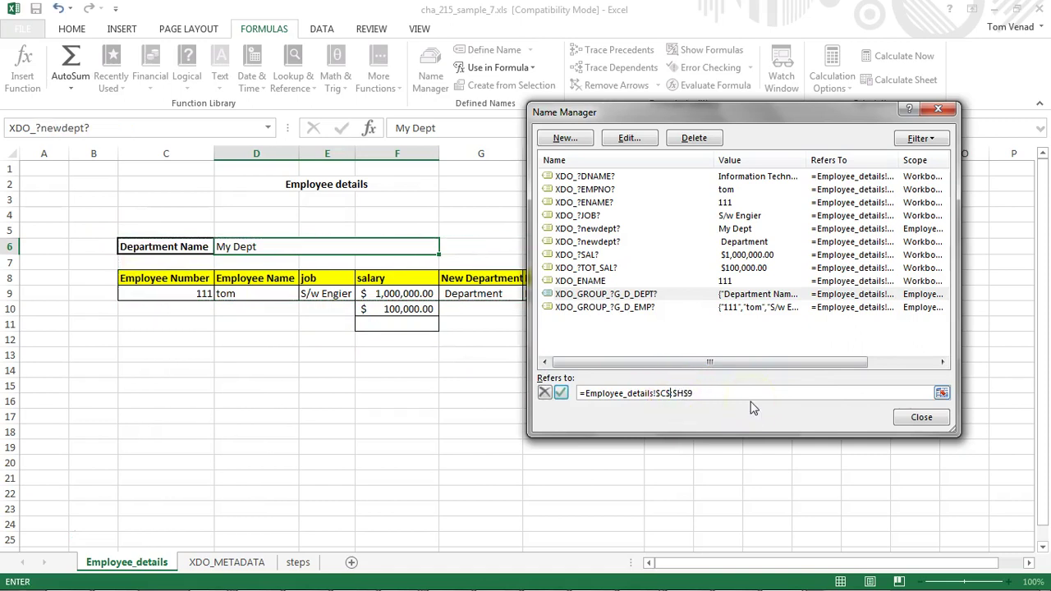
{"action": "left_click", "coordinate": [561, 393]}
{"action": "left_click", "coordinate": [919, 417]}
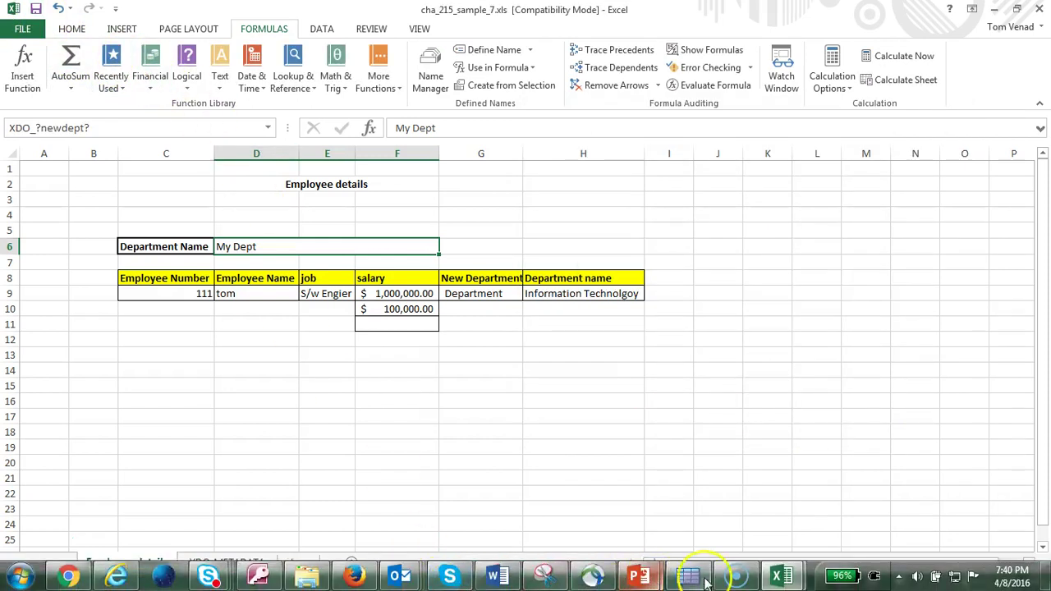
Process cha_215_sample_7.xls again in BI Publisher Template Viewer and check the spacing above the ACCOUNTING block.
{"action": "left_click", "coordinate": [688, 577]}
{"action": "left_click", "coordinate": [637, 520]}
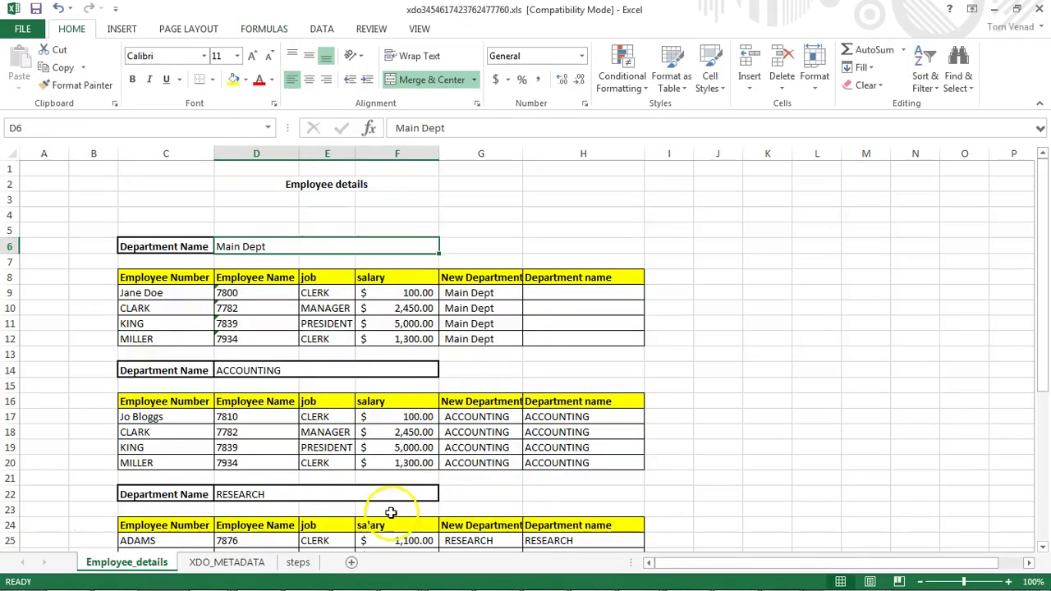
{"action": "left_click", "coordinate": [265, 366]}
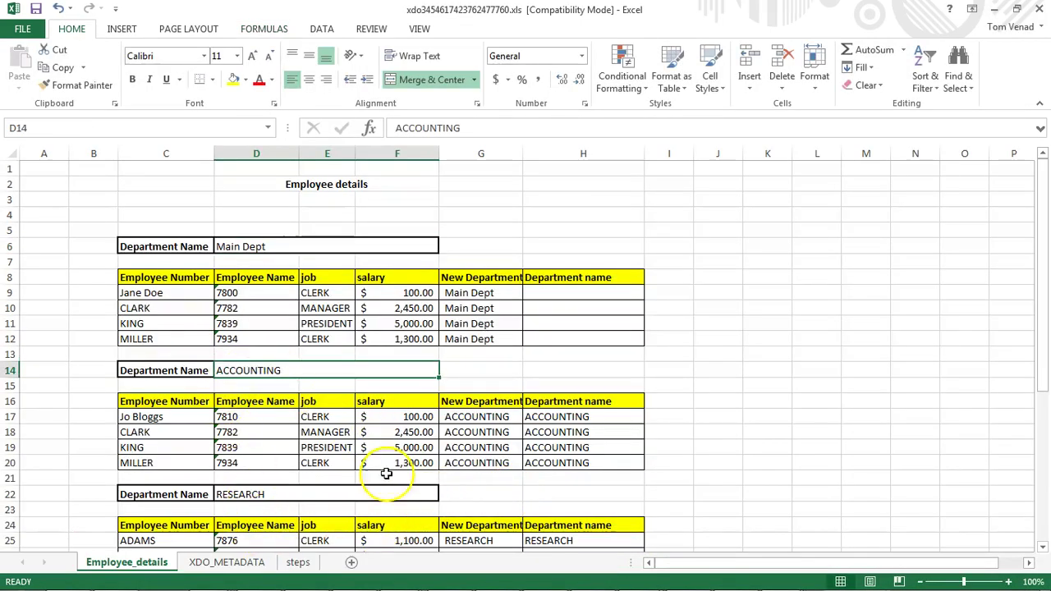
Review the generated department blocks down to the total salary cell below the SALES block.
{"action": "scroll", "coordinate": [398, 512], "scroll_direction": "down", "scroll_amount": 3}
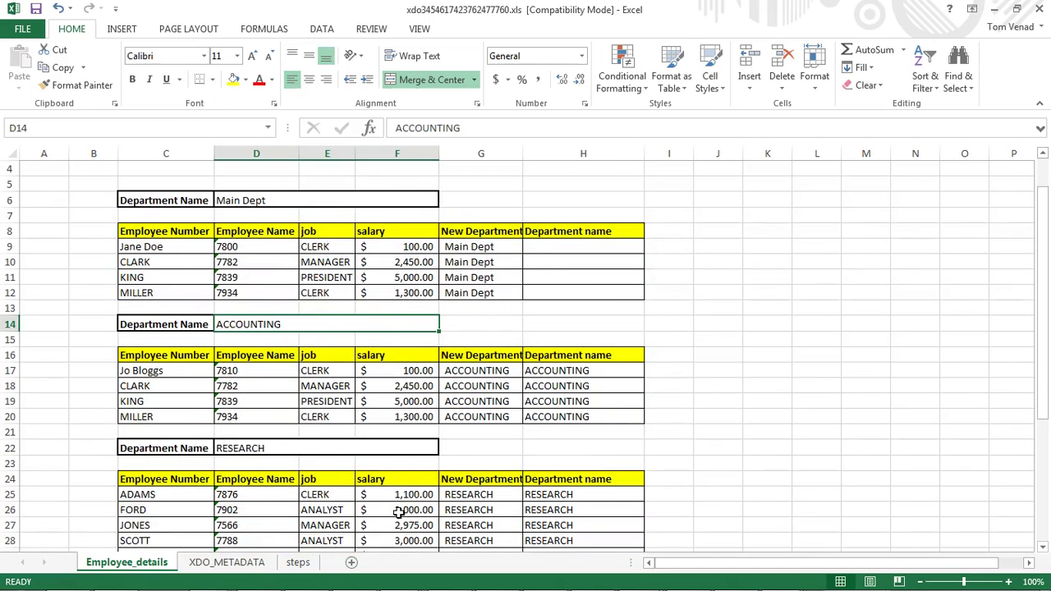
{"action": "scroll", "coordinate": [399, 512], "scroll_direction": "down", "scroll_amount": 3}
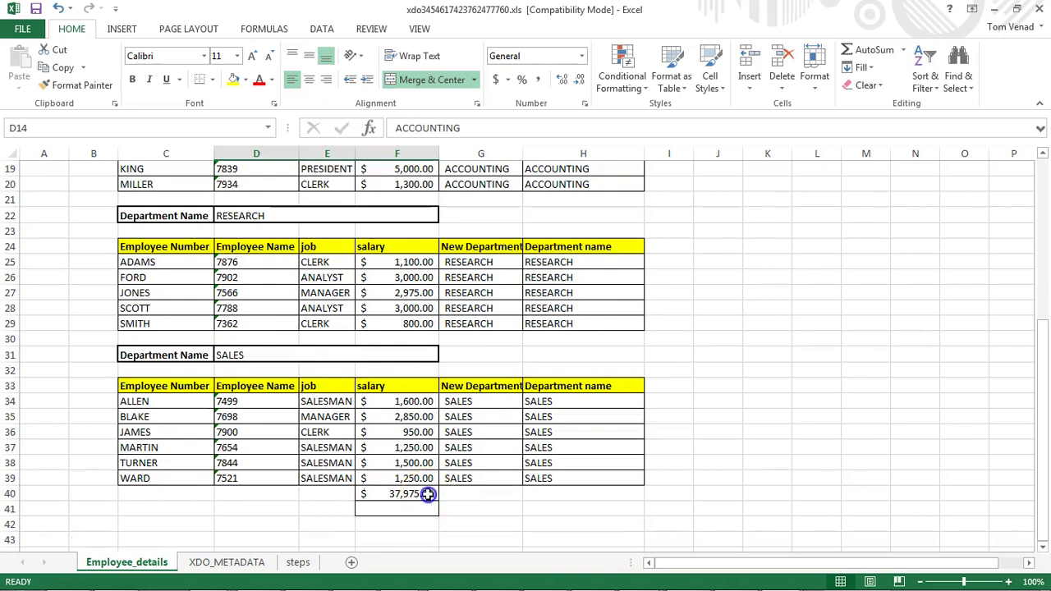
{"action": "left_click", "coordinate": [430, 494]}
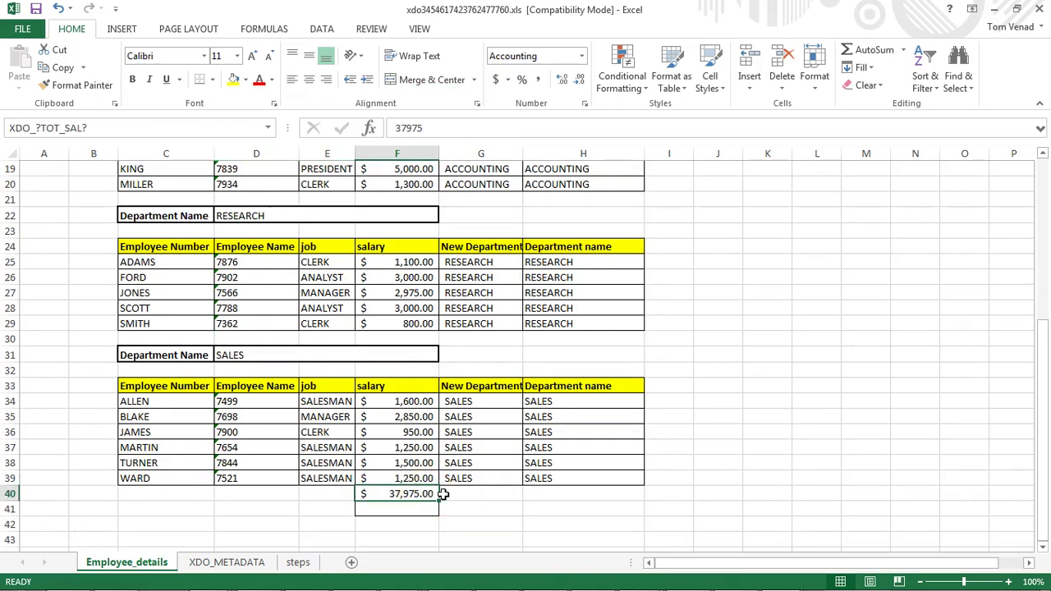
{"action": "scroll", "coordinate": [441, 493], "scroll_direction": "up", "scroll_amount": 3}
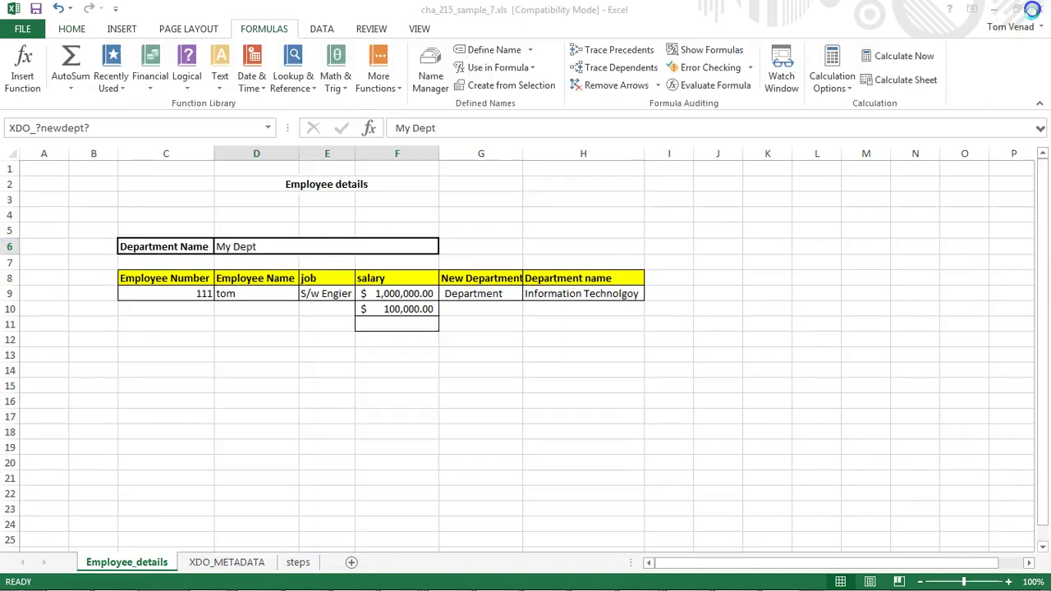
{"action": "left_click", "coordinate": [226, 562]}
{"action": "left_click", "coordinate": [105, 451]}
{"action": "left_click", "coordinate": [141, 457]}
{"action": "left_click", "coordinate": [126, 562]}
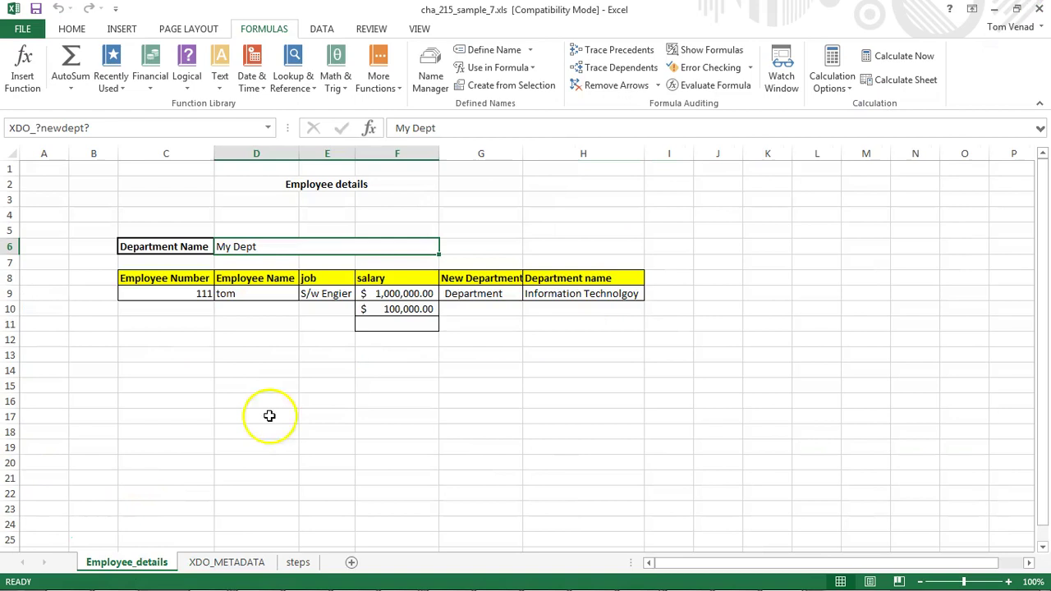
Insert two blank rows at row 10 of Employee_details, above the total salary row.
{"action": "left_click", "coordinate": [12, 308]}
{"action": "right_click", "coordinate": [12, 309]}
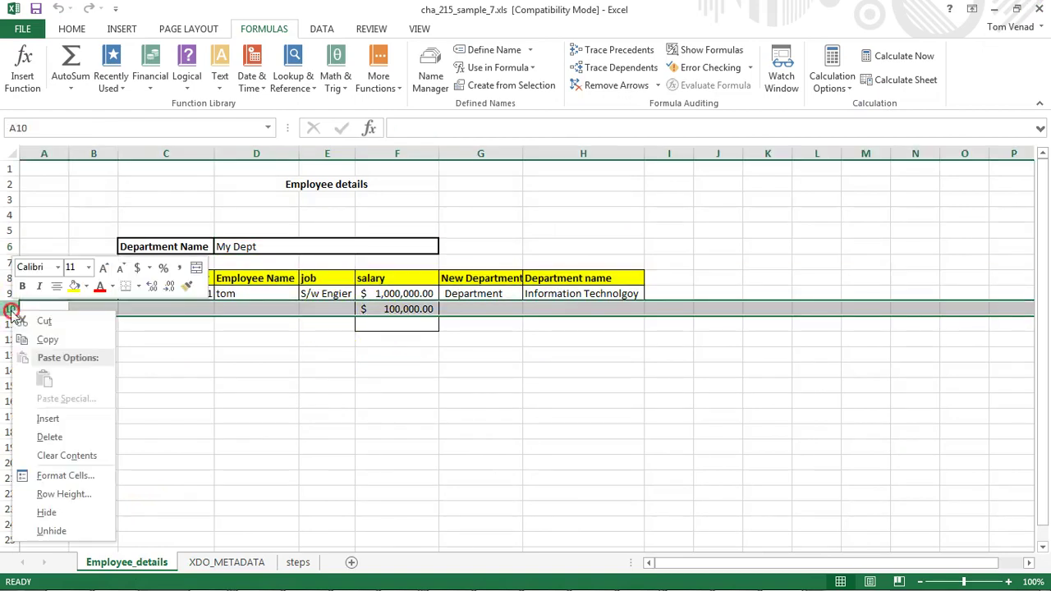
{"action": "left_click", "coordinate": [56, 413]}
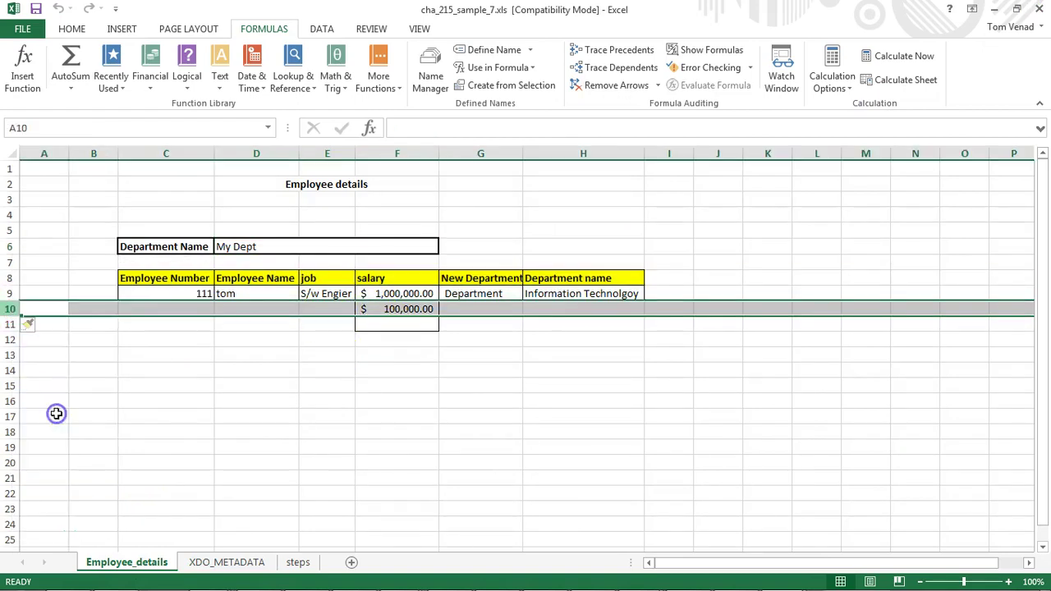
{"action": "right_click", "coordinate": [14, 309]}
{"action": "left_click", "coordinate": [52, 417]}
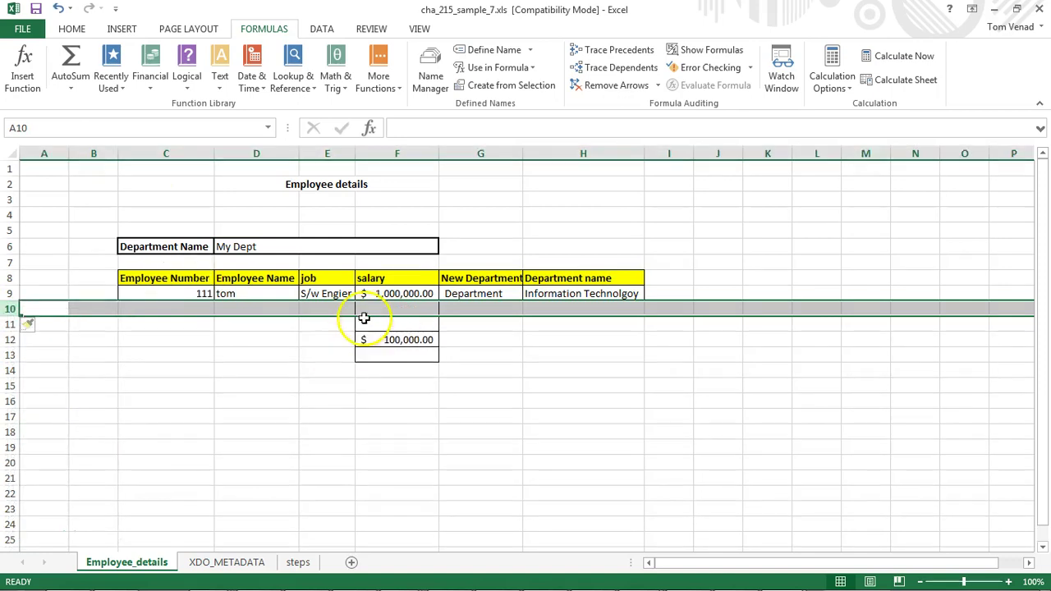
Merge and center cells C11:E11 below the employee detail row.
{"action": "left_click", "coordinate": [334, 324]}
{"action": "key", "text": "Left"}
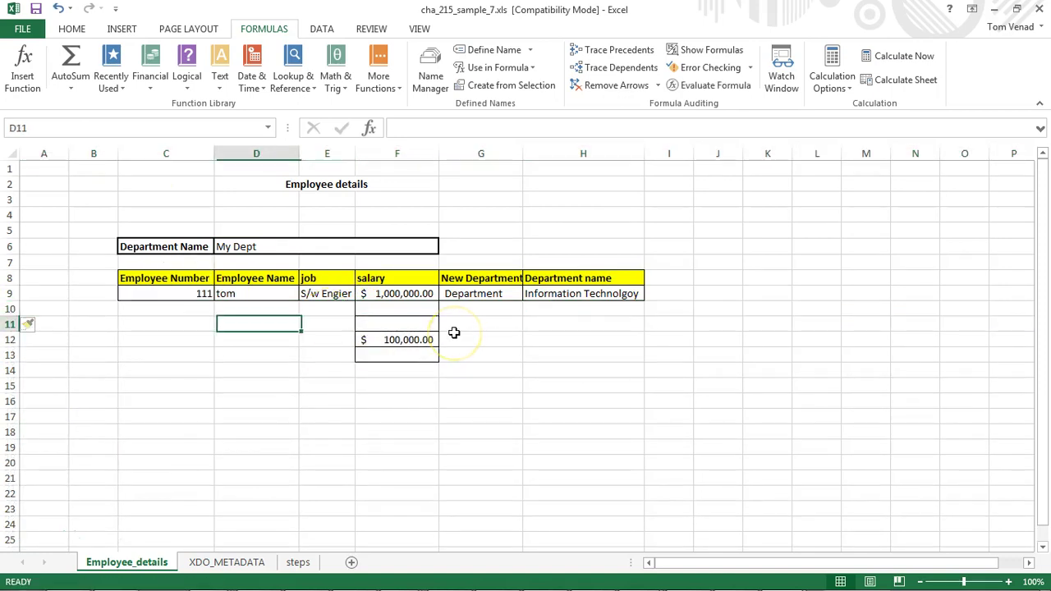
{"action": "key", "text": "Right"}
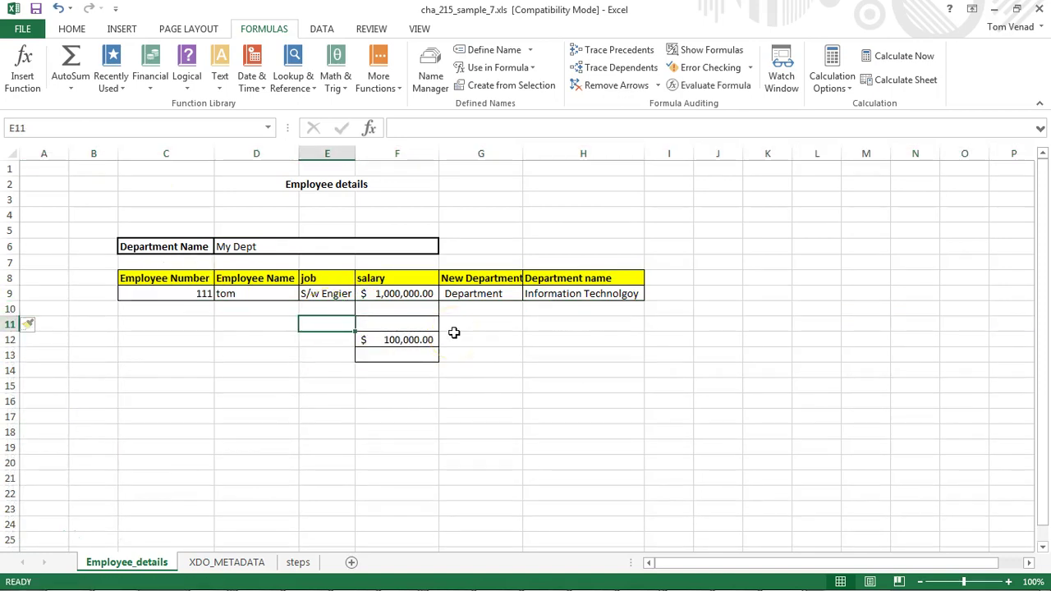
{"action": "key", "text": "Left"}
{"action": "key", "text": "Left"}
{"action": "key", "text": "Right"}
{"action": "key", "text": "Left"}
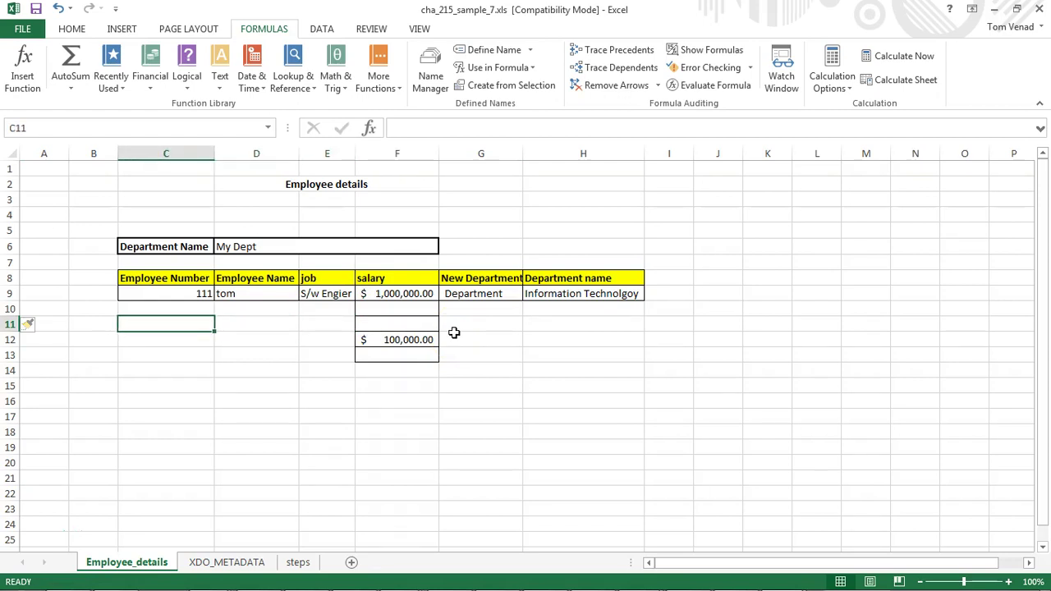
{"action": "key", "text": "shift+Right"}
{"action": "key", "text": "shift+Right"}
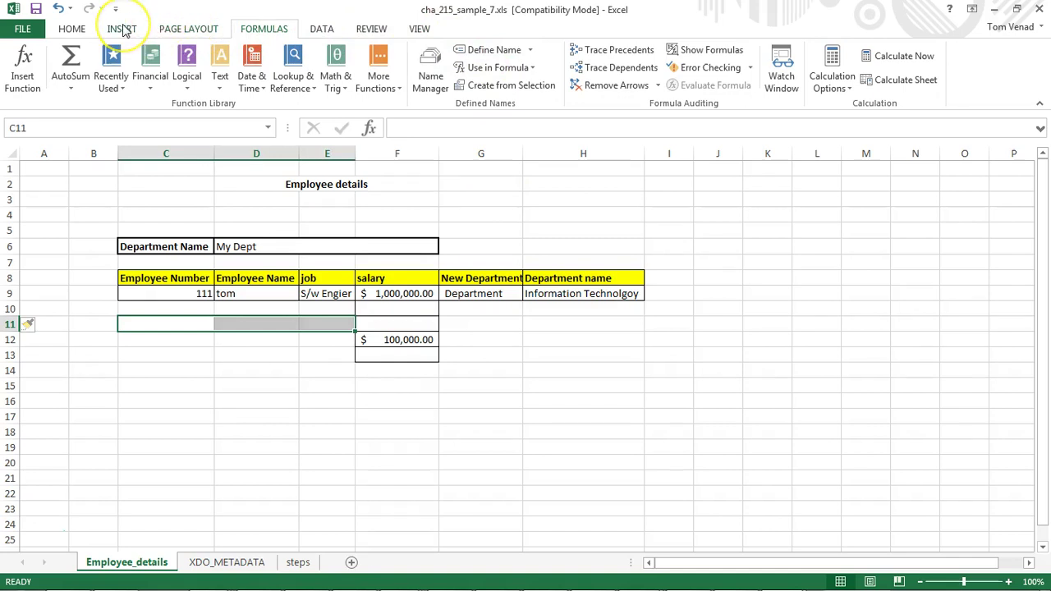
{"action": "left_click", "coordinate": [86, 29]}
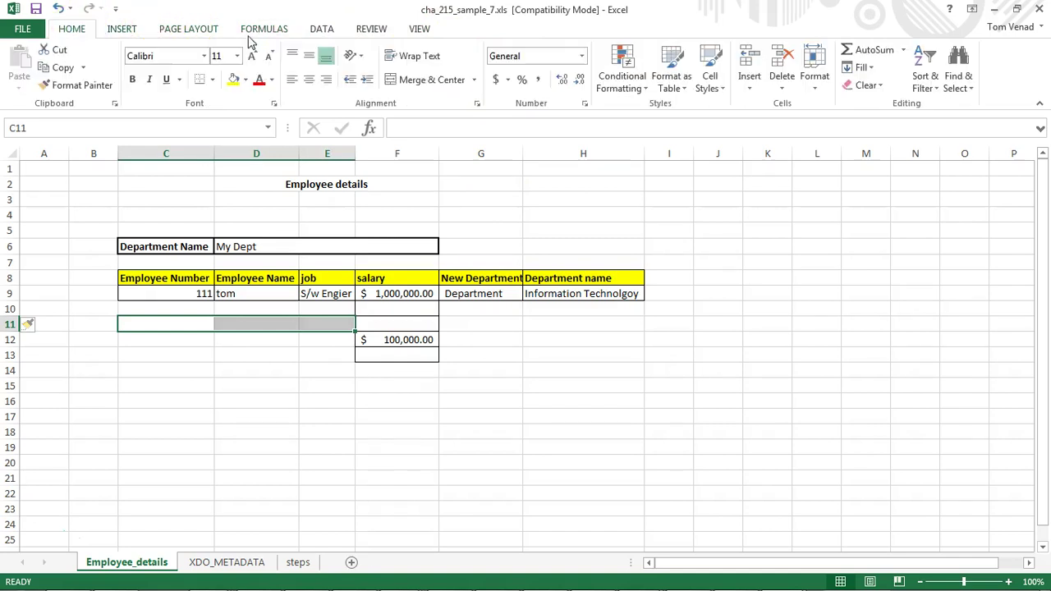
{"action": "left_click", "coordinate": [426, 80]}
Enter the label Department Total in the merged cell C11 and the placeholder amount $125 in F11.
{"action": "type", "text": "Dep"}
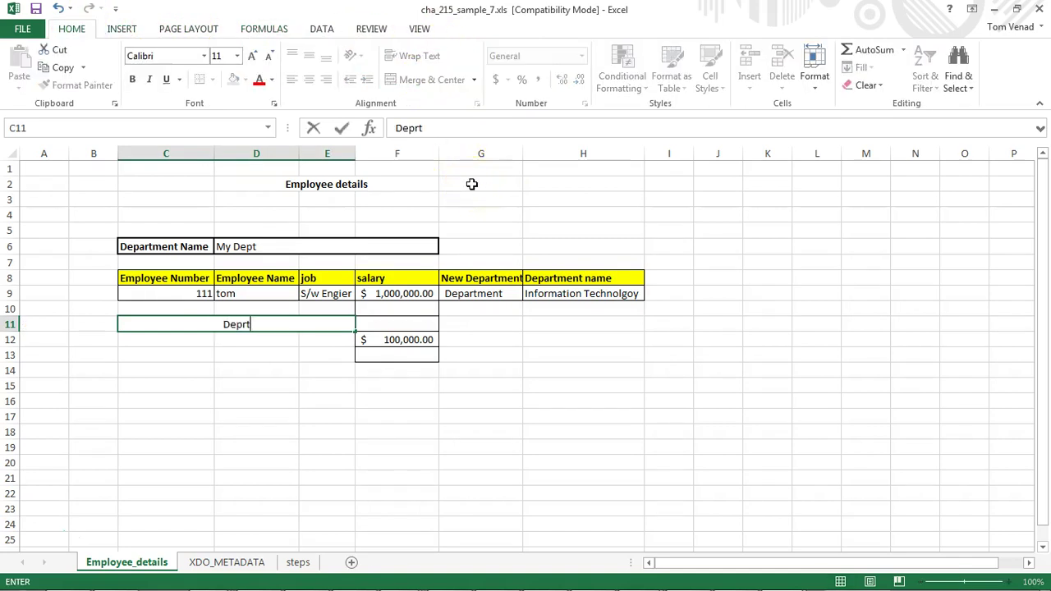
{"action": "type", "text": "artment Total"}
{"action": "key", "text": "Tab"}
{"action": "type", "text": "$"}
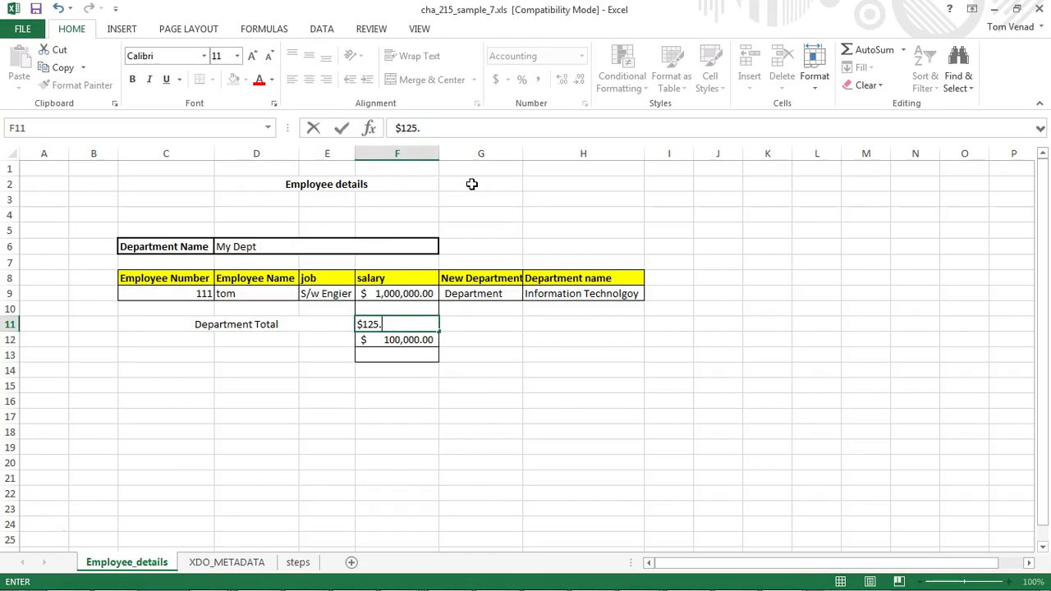
{"action": "type", "text": "125."}
{"action": "key", "text": "Tab"}
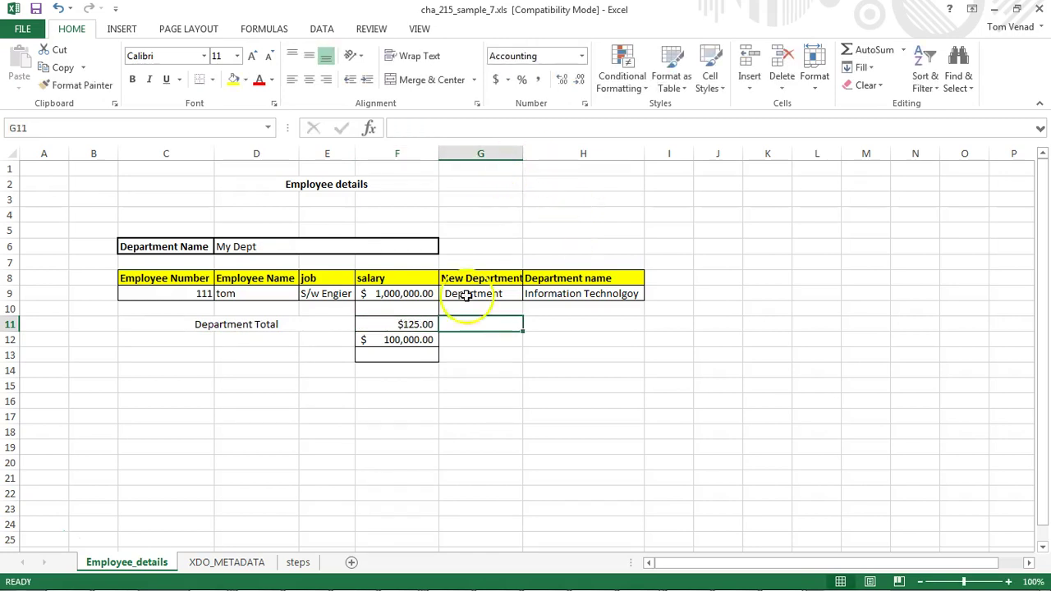
Examine the XDO_?TOT_SAL_DEPT? expression on the XDO_METADATA sheet of cha_215_sample_8.xls and return to Employee_details.
{"action": "left_click", "coordinate": [244, 562]}
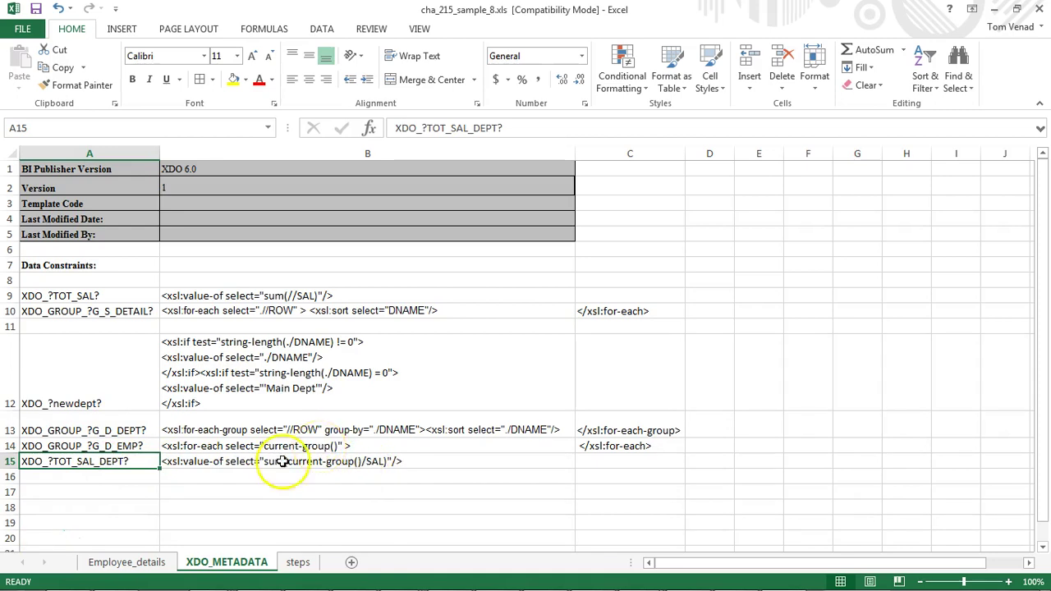
{"action": "left_click", "coordinate": [146, 563]}
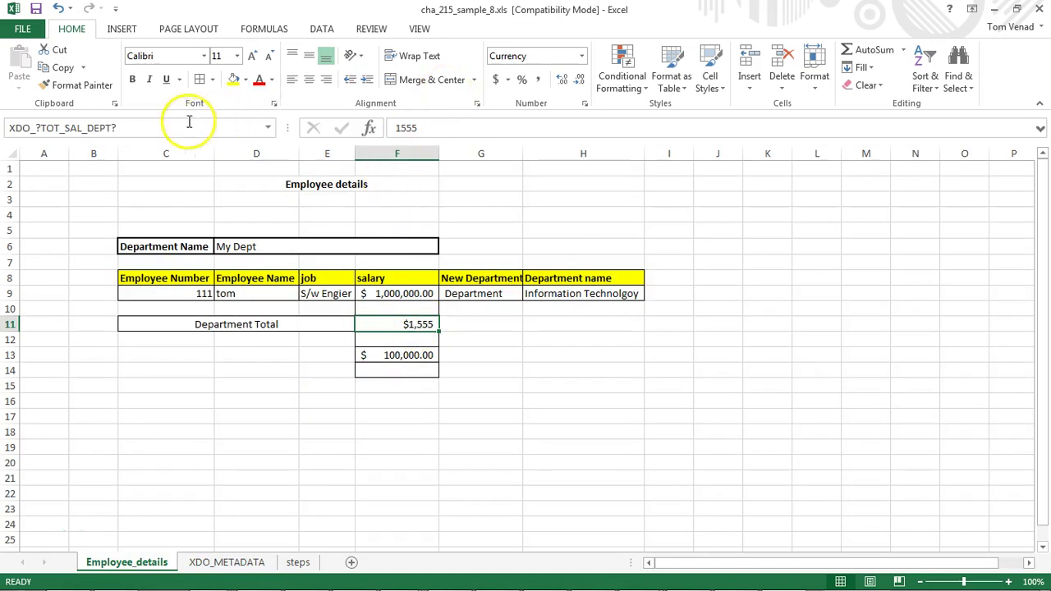
{"action": "left_click", "coordinate": [264, 29]}
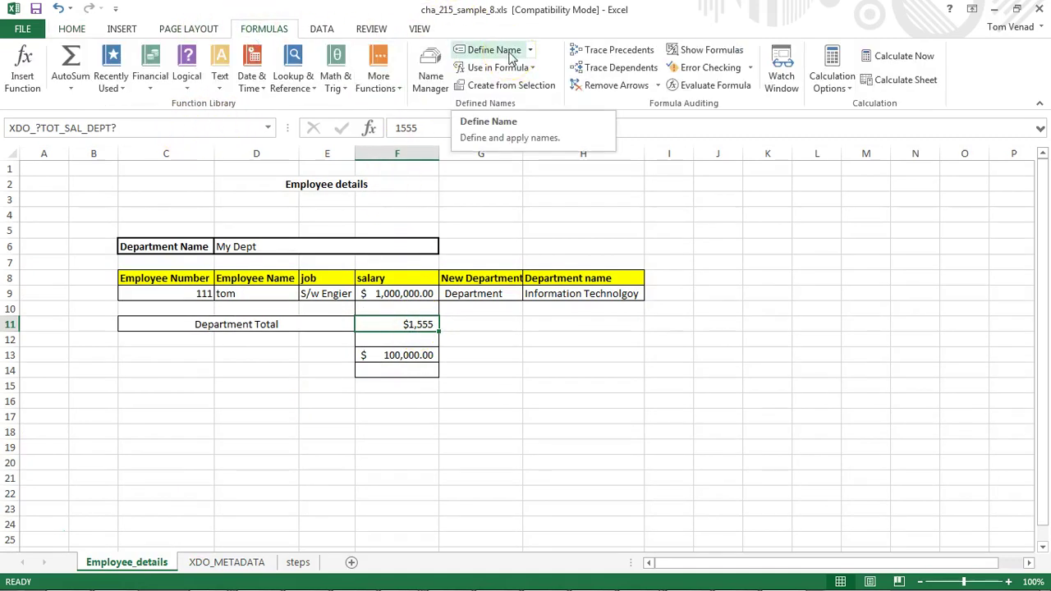
{"action": "left_click", "coordinate": [510, 56]}
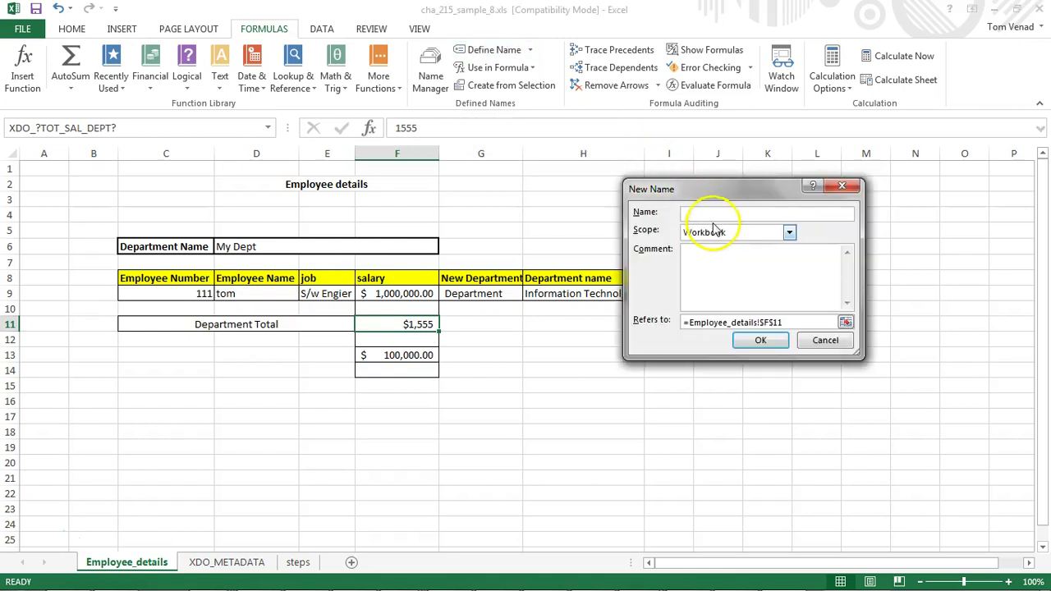
{"action": "left_click", "coordinate": [821, 340]}
{"action": "left_click", "coordinate": [239, 565]}
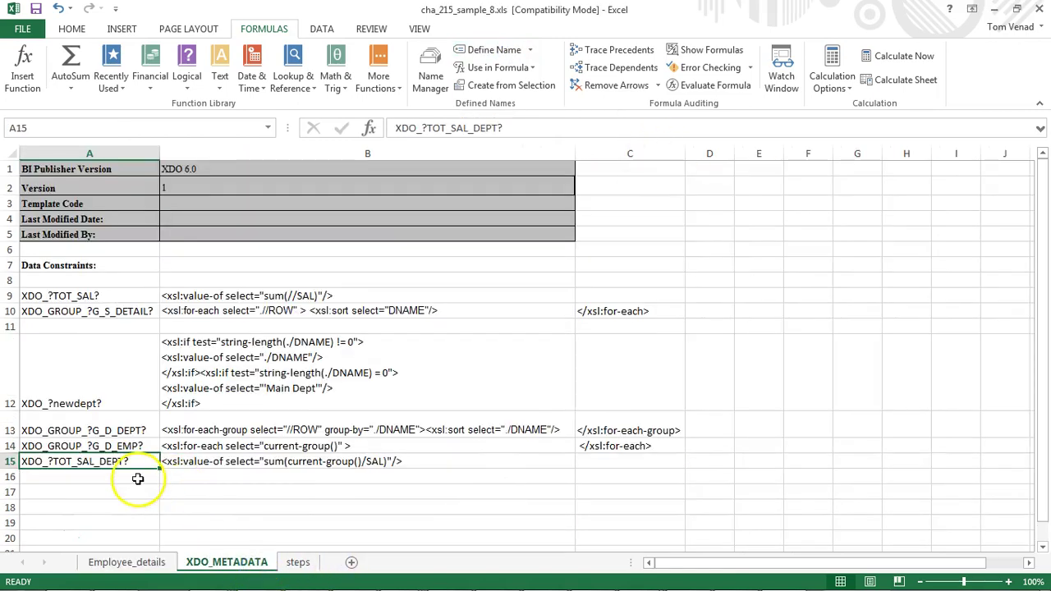
{"action": "key", "text": "ctrl+c"}
{"action": "left_click", "coordinate": [127, 565]}
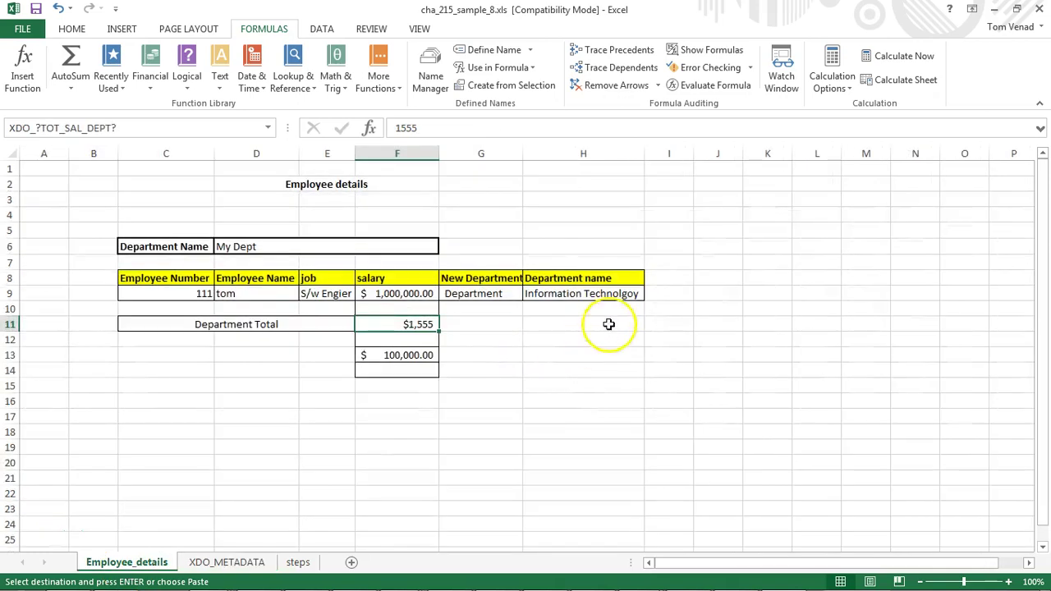
{"action": "left_click_drag", "start_coordinate": [484, 351], "coordinate": [406, 325]}
{"action": "left_click", "coordinate": [484, 49]}
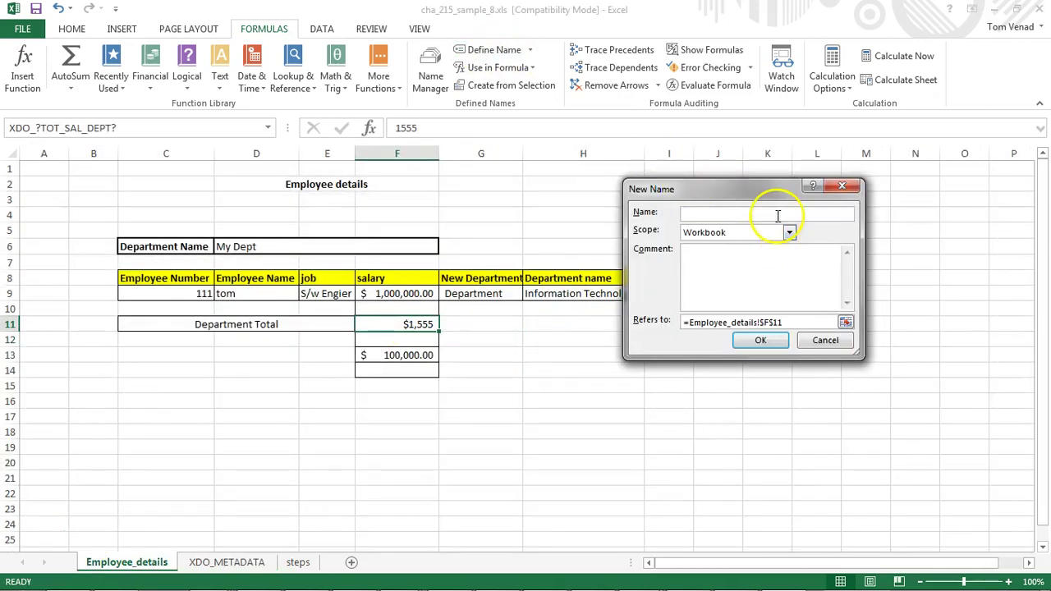
{"action": "key", "text": "Escape"}
{"action": "left_click", "coordinate": [226, 562]}
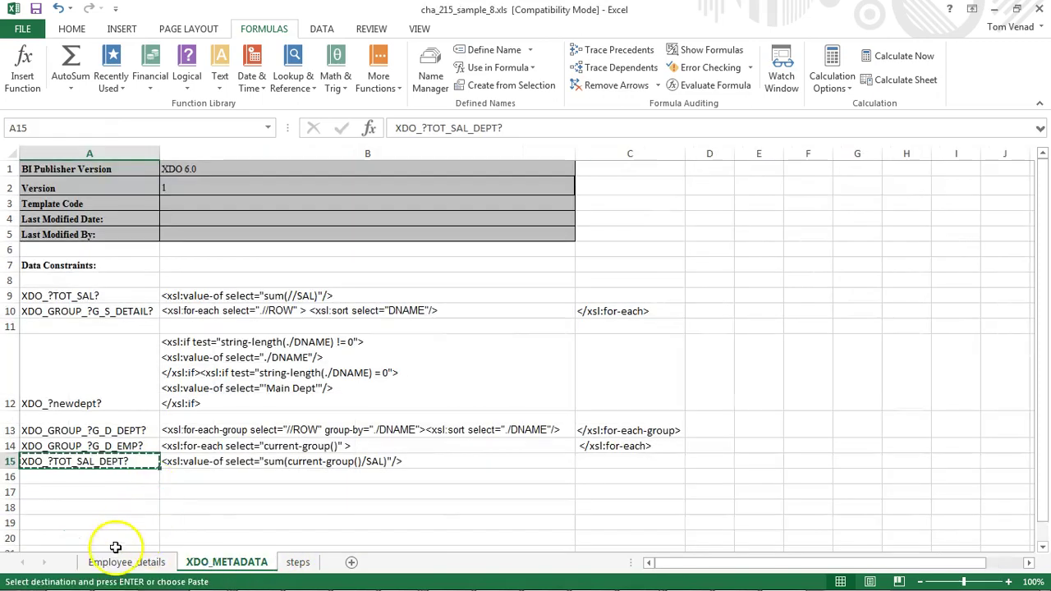
{"action": "left_click", "coordinate": [123, 562]}
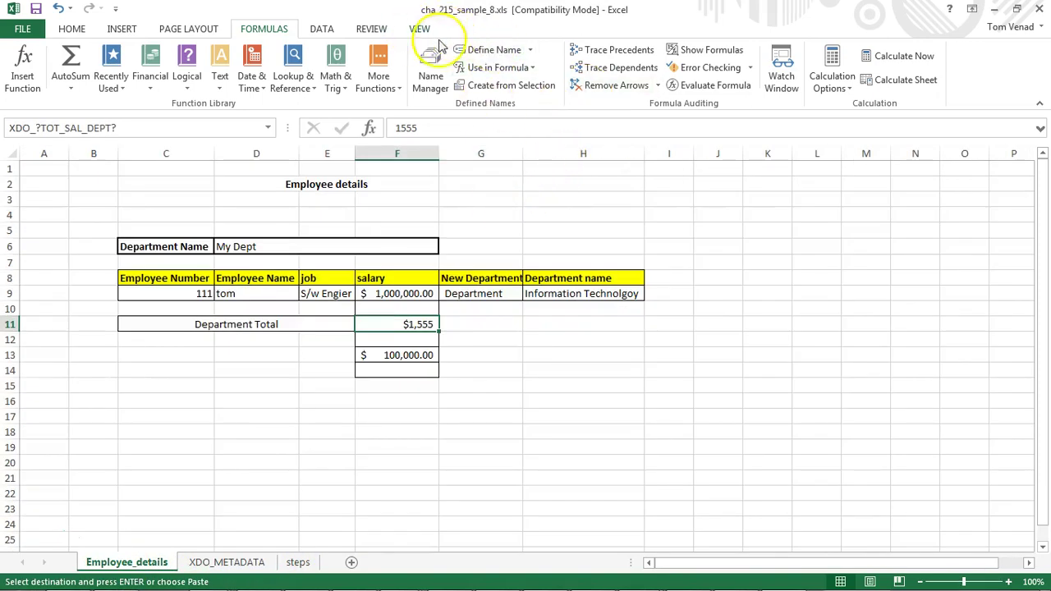
{"action": "left_click", "coordinate": [485, 49]}
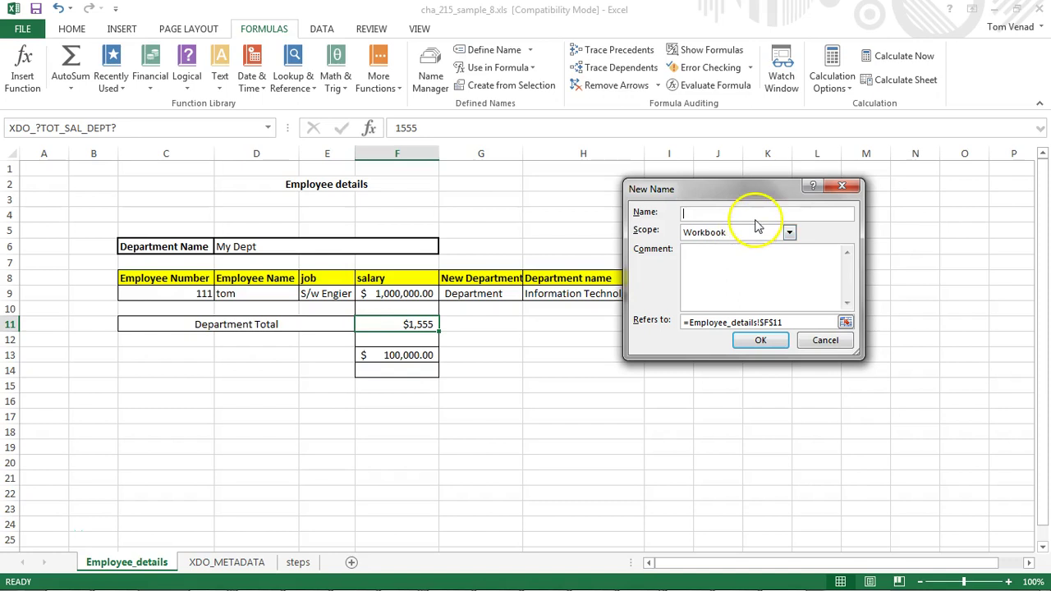
{"action": "key", "text": "Escape"}
Try to define the name XDO_?TOT_SAL_DEPT? for F11 with scope Employee_details, copying the name from A15 of XDO_METADATA.
{"action": "left_click", "coordinate": [238, 564]}
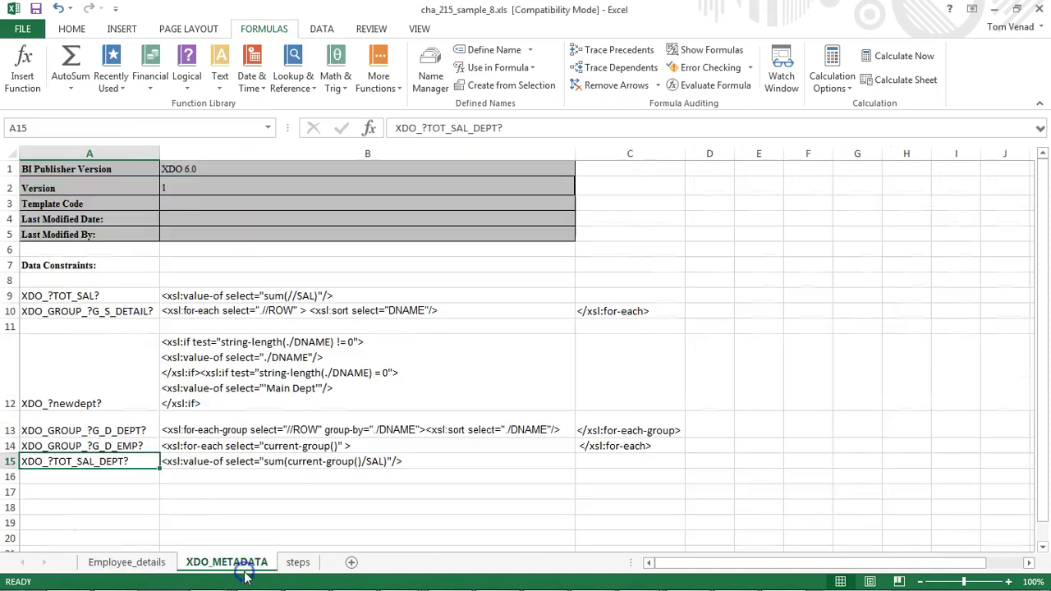
{"action": "double_click", "coordinate": [136, 462]}
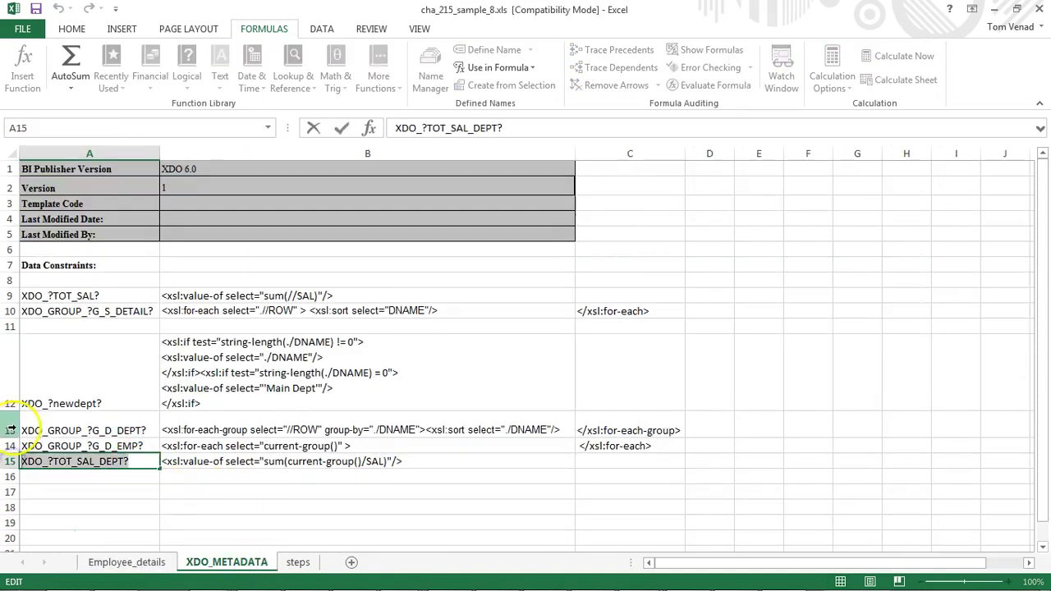
{"action": "key", "text": "Tab"}
{"action": "left_click", "coordinate": [158, 563]}
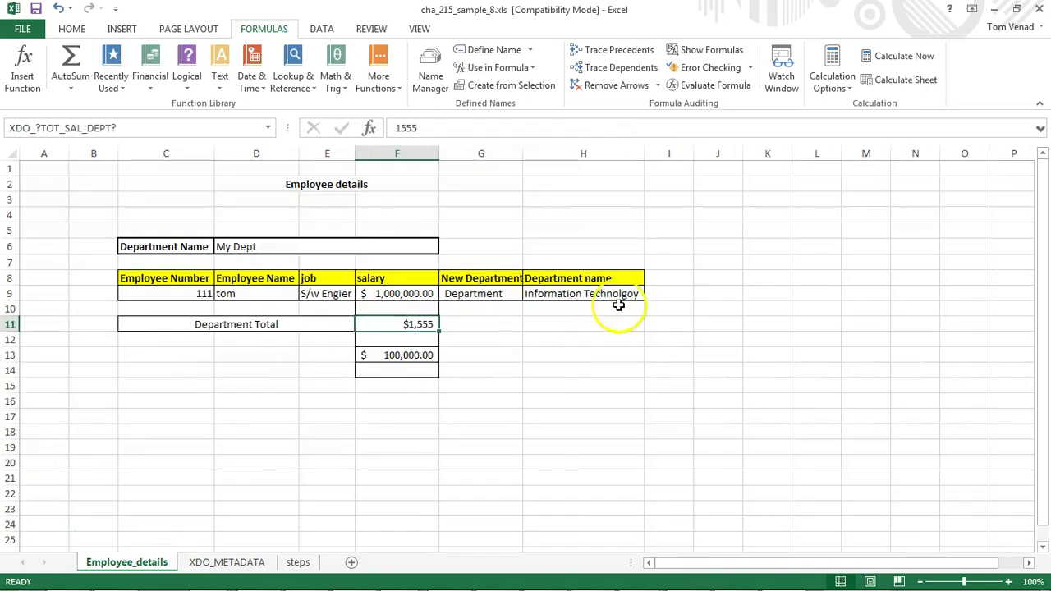
{"action": "left_click", "coordinate": [490, 51]}
{"action": "key", "text": "ctrl+v"}
{"action": "left_click", "coordinate": [789, 234]}
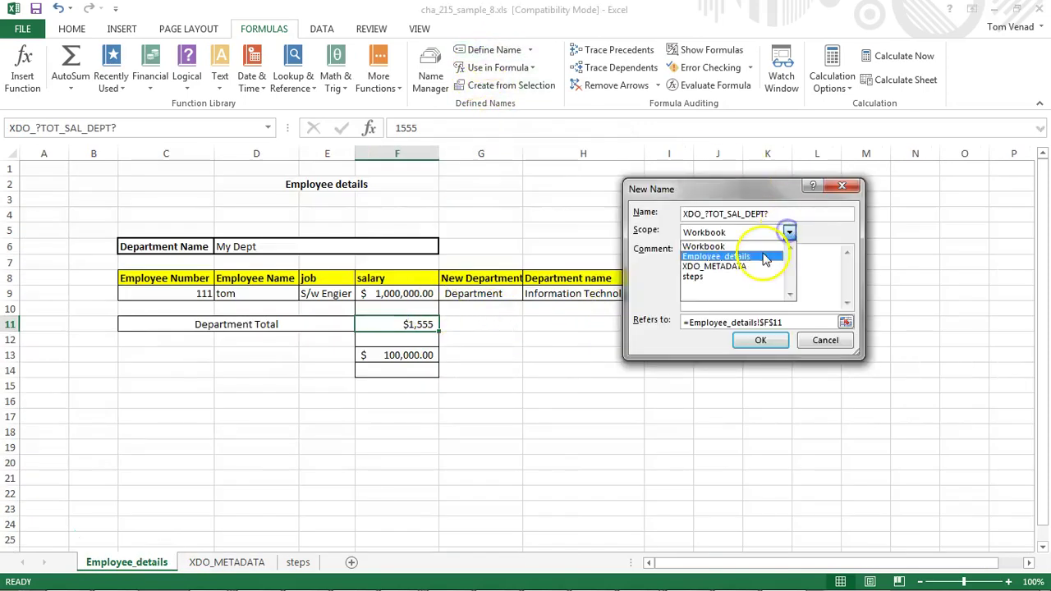
{"action": "left_click", "coordinate": [759, 253]}
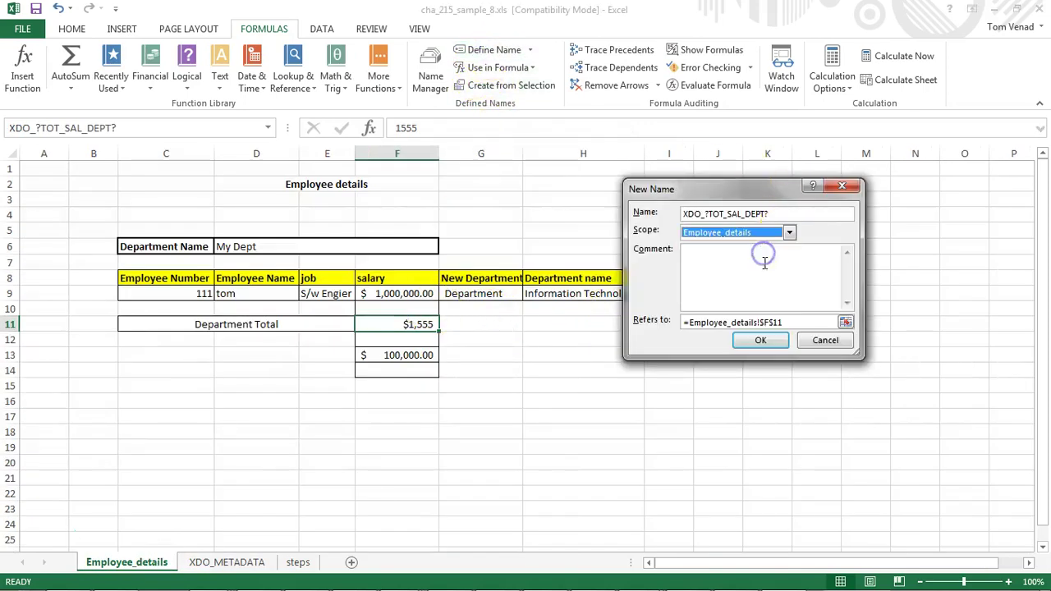
{"action": "left_click", "coordinate": [825, 348]}
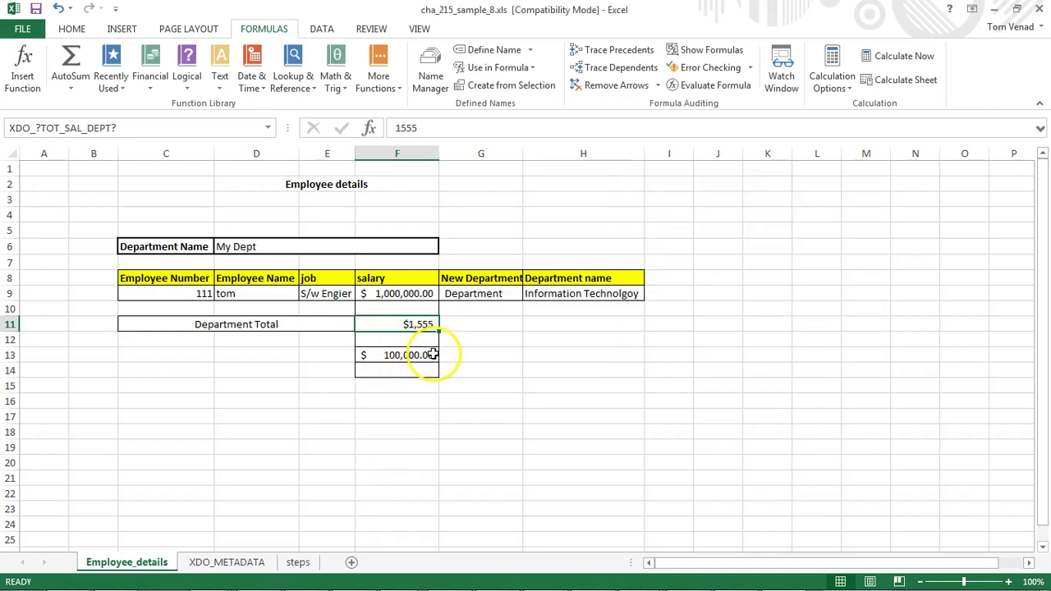
Set the reference of the defined name XDO_GROUP_?G_D_DEPT? to =Employee_details!$C$5:$H$9.
{"action": "left_click", "coordinate": [431, 82]}
{"action": "left_click", "coordinate": [673, 320]}
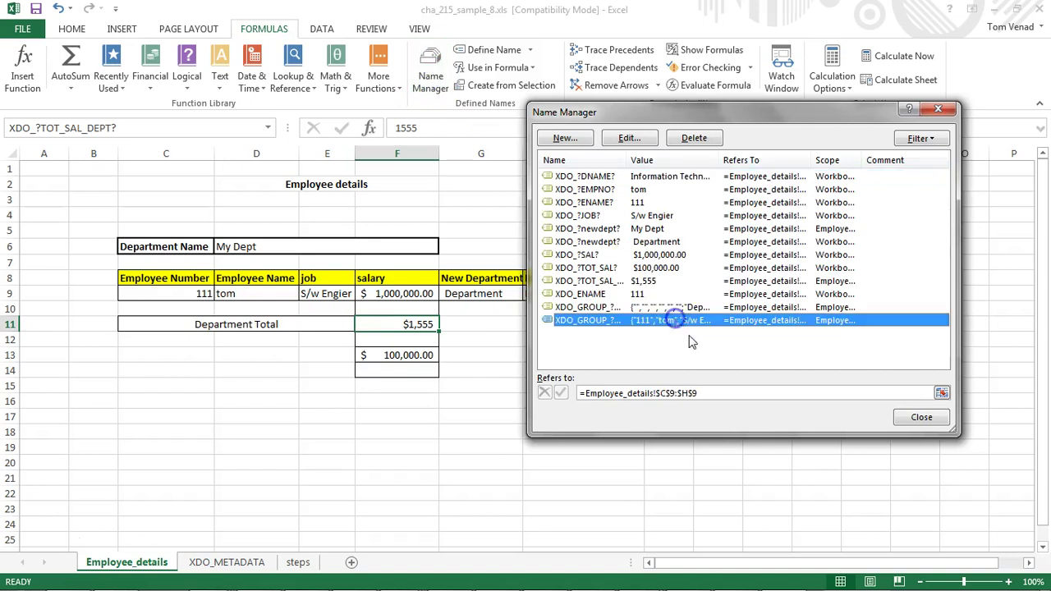
{"action": "left_click", "coordinate": [598, 307]}
{"action": "left_click", "coordinate": [730, 394]}
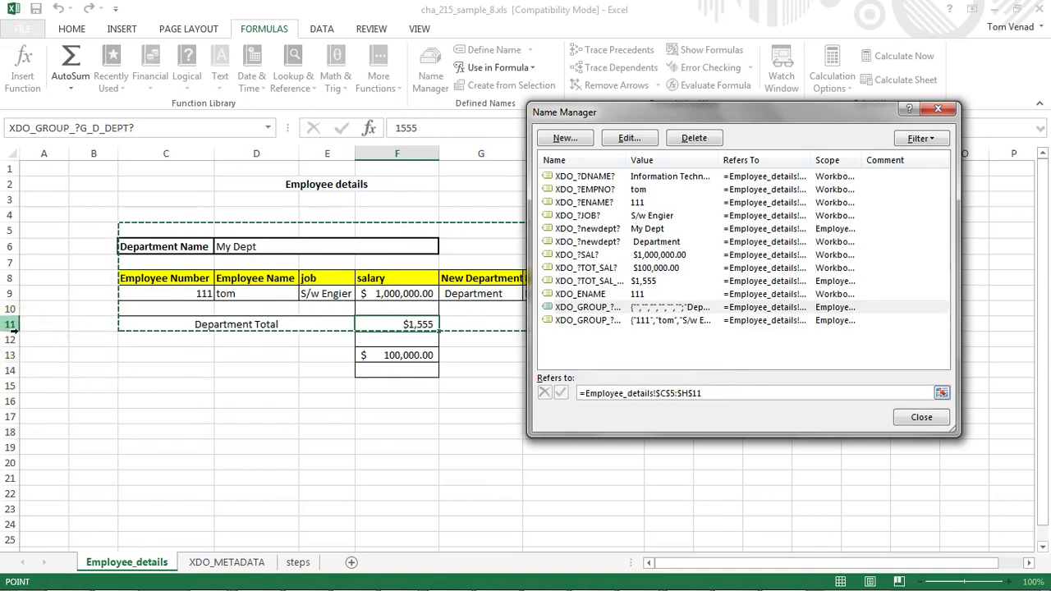
{"action": "left_click", "coordinate": [723, 394]}
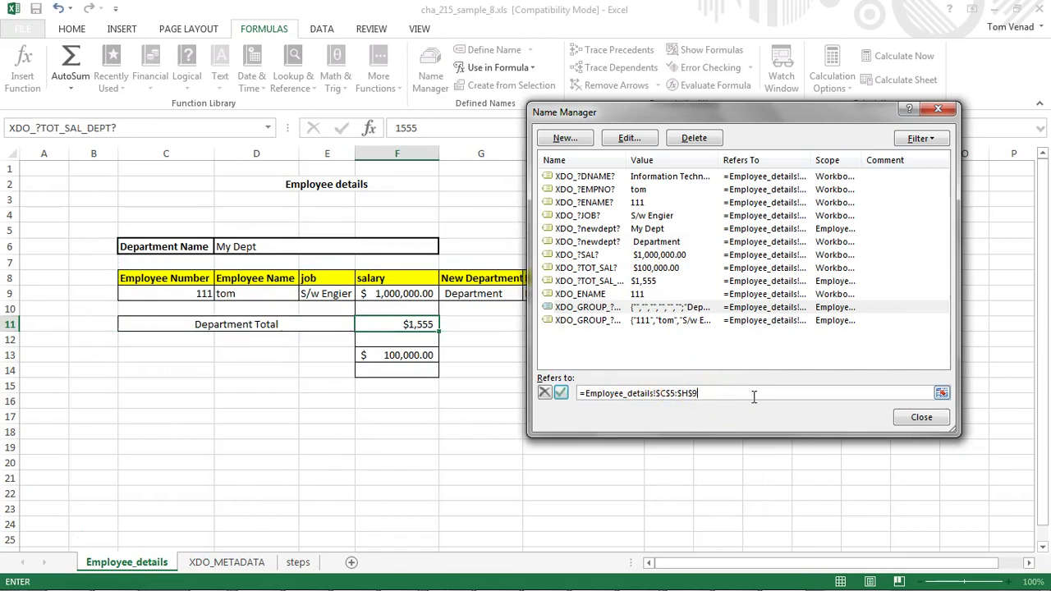
{"action": "left_click", "coordinate": [561, 393]}
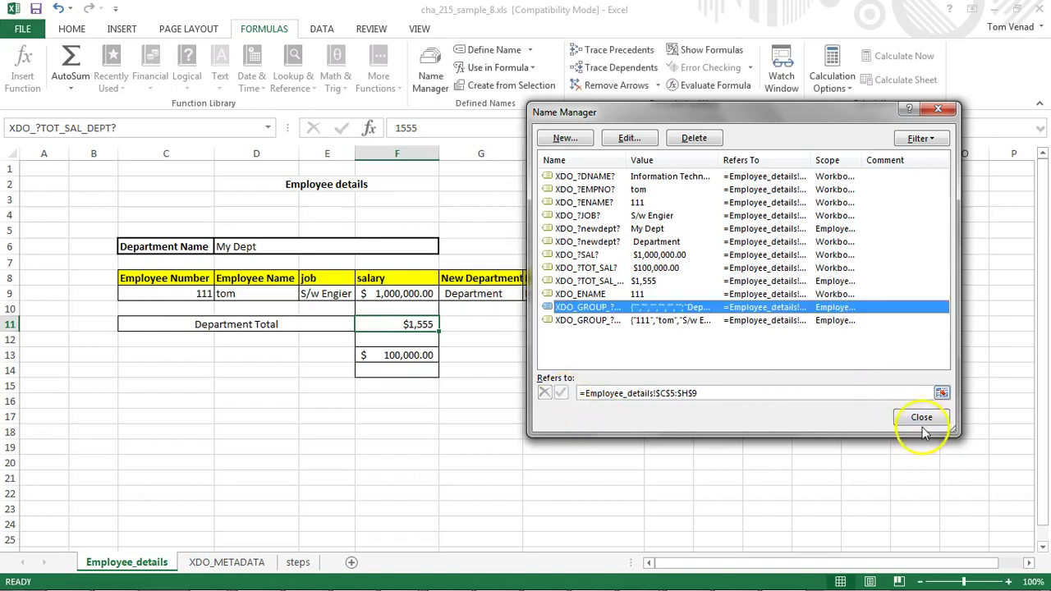
{"action": "left_click", "coordinate": [921, 418]}
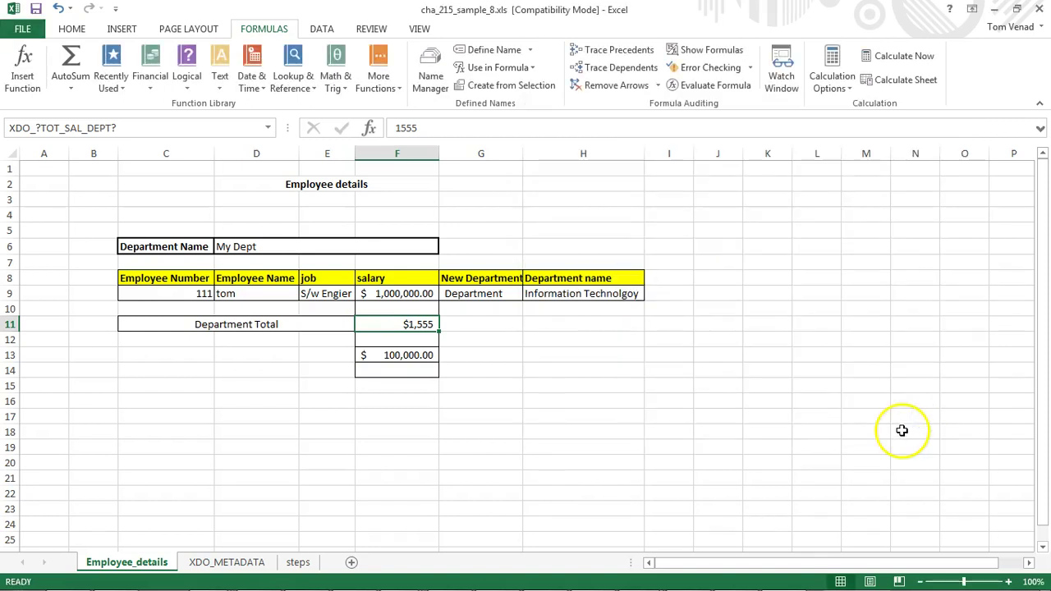
Switch to BI Publisher Template Viewer, process cha-215regroup.xml with cha_215_sample_8.xls, and check the Department Total placement in the generated workbook.
{"action": "left_click", "coordinate": [688, 577]}
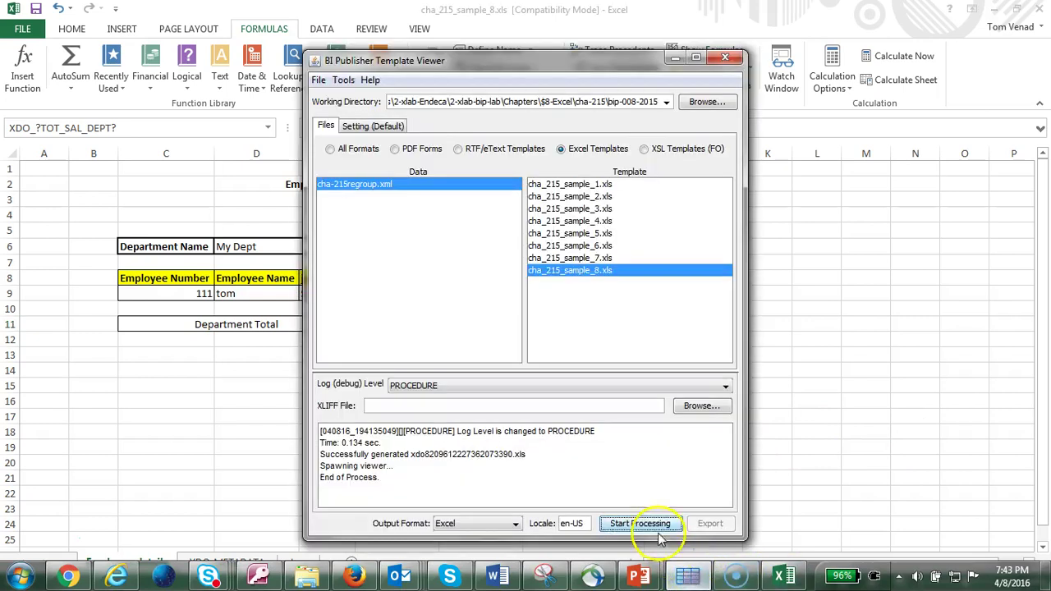
{"action": "left_click", "coordinate": [318, 79]}
{"action": "left_click", "coordinate": [339, 100]}
{"action": "left_click", "coordinate": [341, 184]}
{"action": "left_click", "coordinate": [599, 271]}
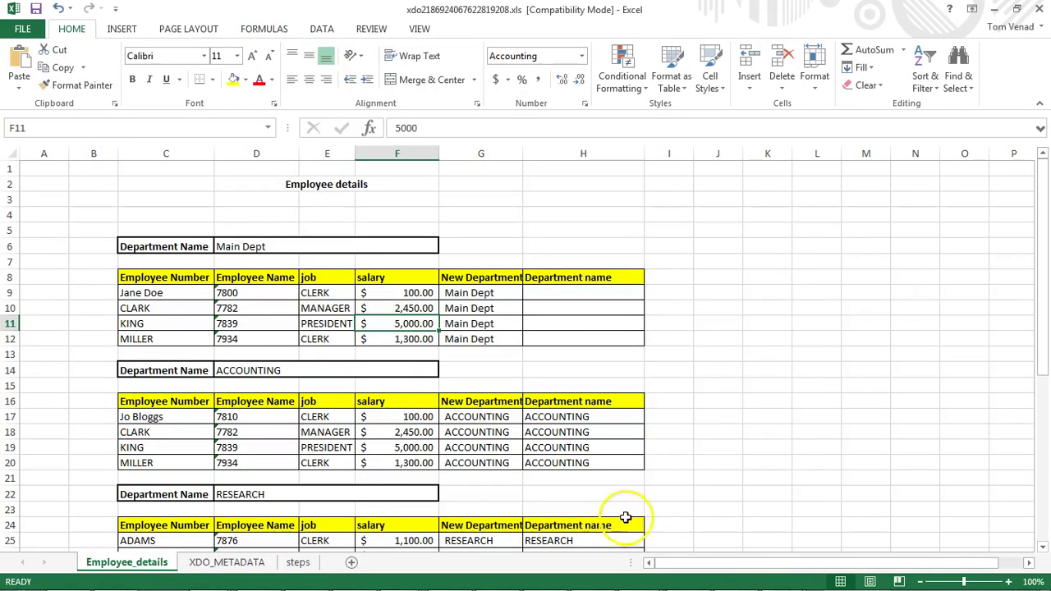
{"action": "scroll", "coordinate": [380, 504], "scroll_direction": "down", "scroll_amount": 1}
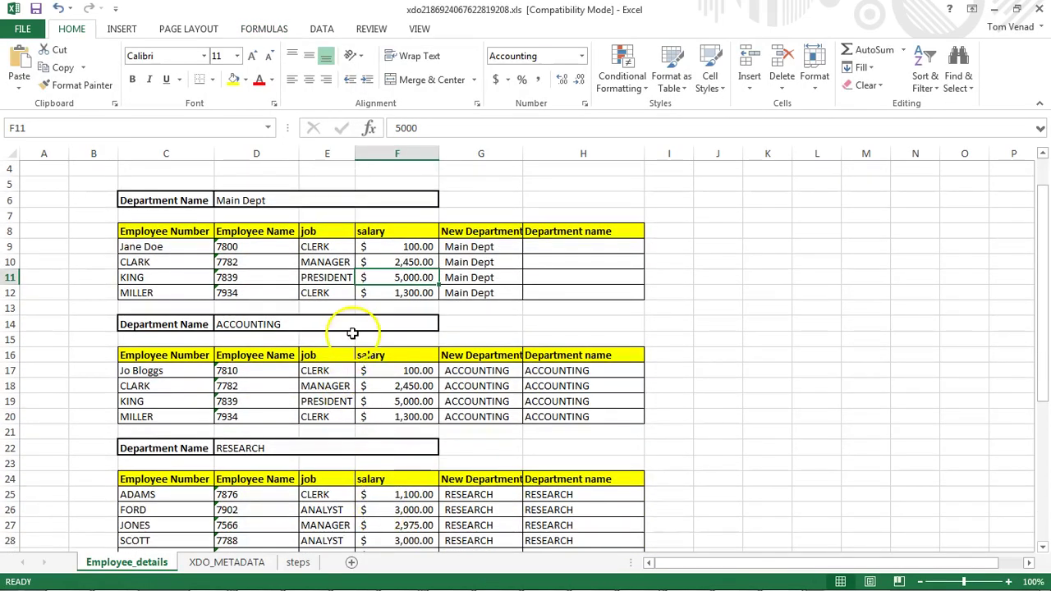
{"action": "scroll", "coordinate": [352, 333], "scroll_direction": "down", "scroll_amount": 7}
{"action": "left_click", "coordinate": [291, 417]}
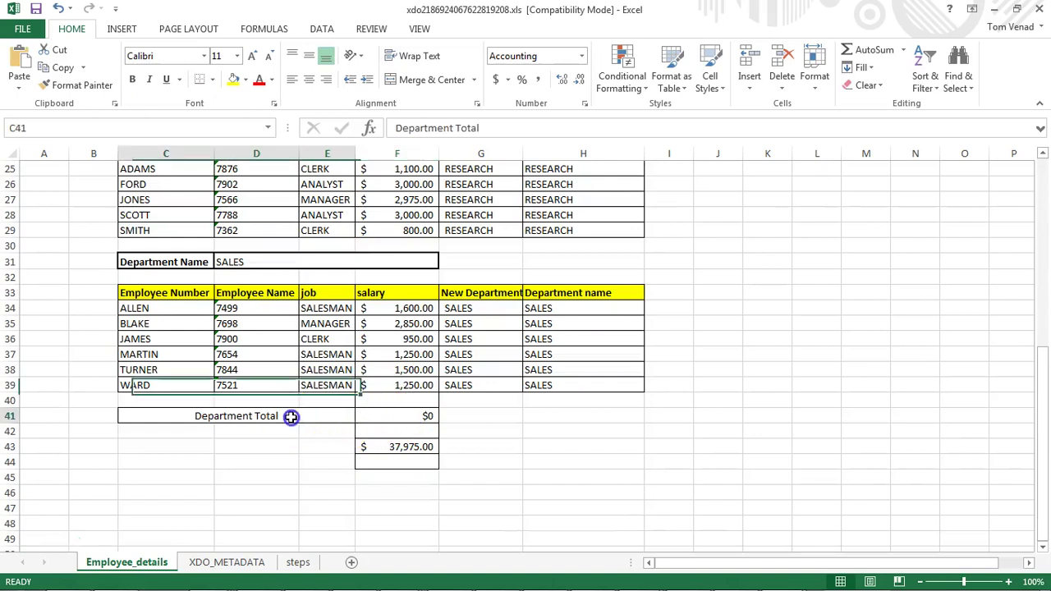
{"action": "left_click", "coordinate": [435, 416]}
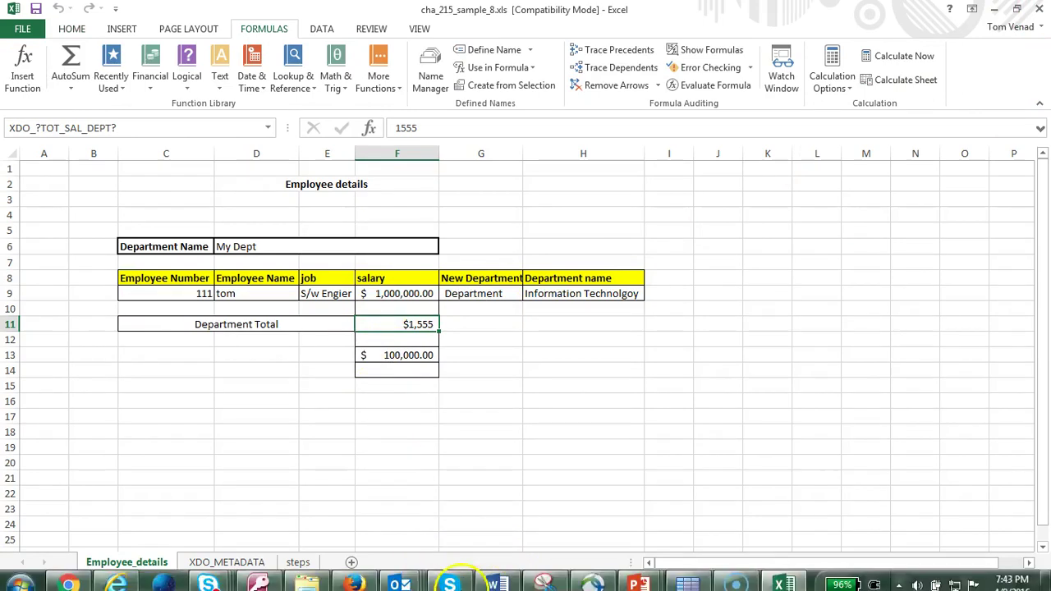
In cha_215_sample_8.xls, set the reference of the defined name XDO_GROUP_?G_D_DEPT? to =Employee_details!$C$5:$H$11.
{"action": "left_click", "coordinate": [342, 370]}
{"action": "left_click", "coordinate": [429, 89]}
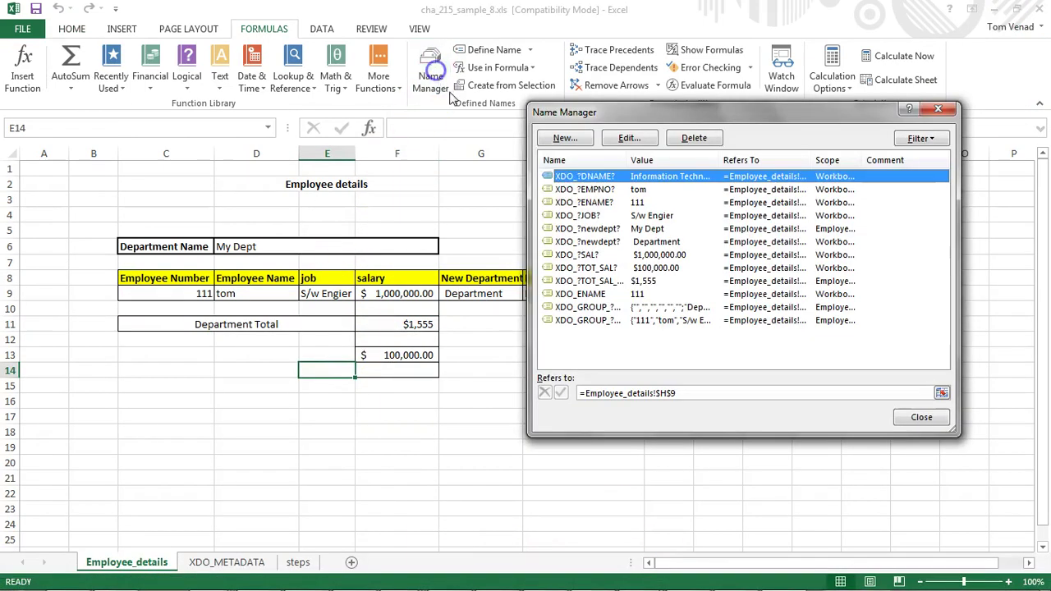
{"action": "left_click", "coordinate": [654, 308]}
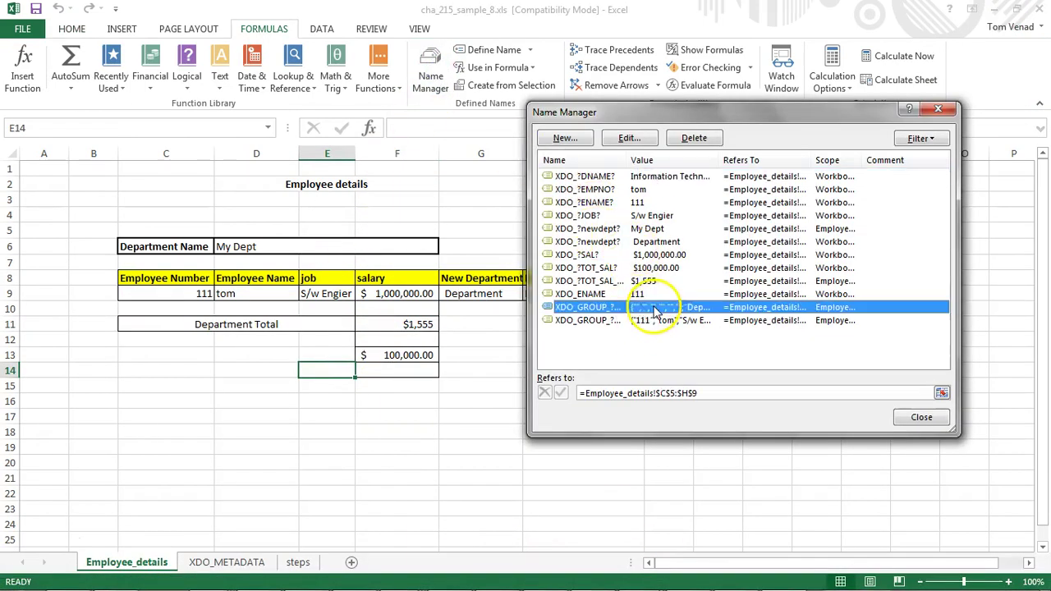
{"action": "left_click", "coordinate": [717, 392]}
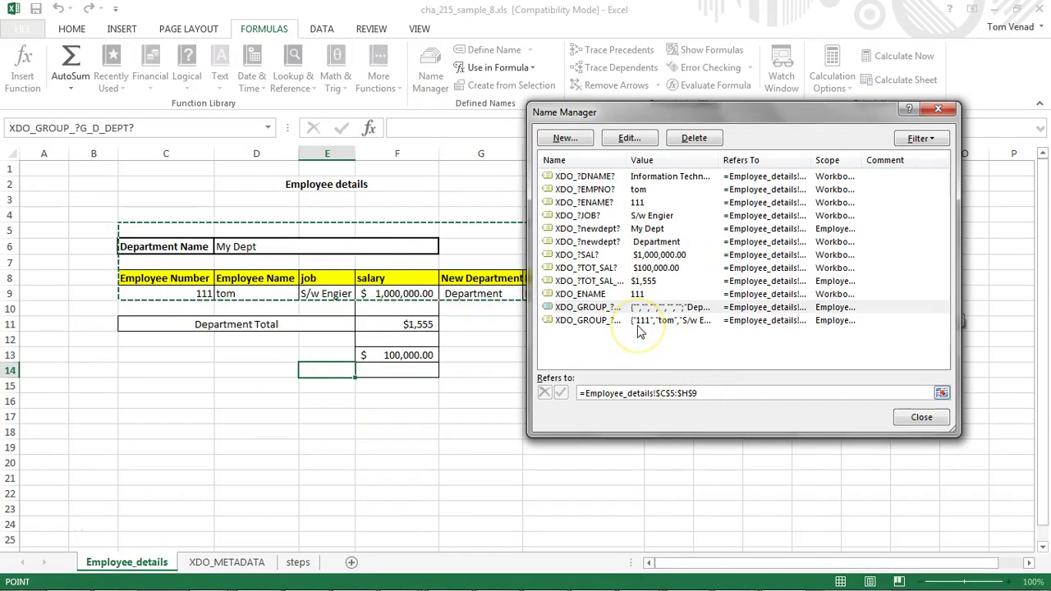
{"action": "left_click_drag", "start_coordinate": [619, 160], "coordinate": [720, 162]}
{"action": "left_click", "coordinate": [720, 392]}
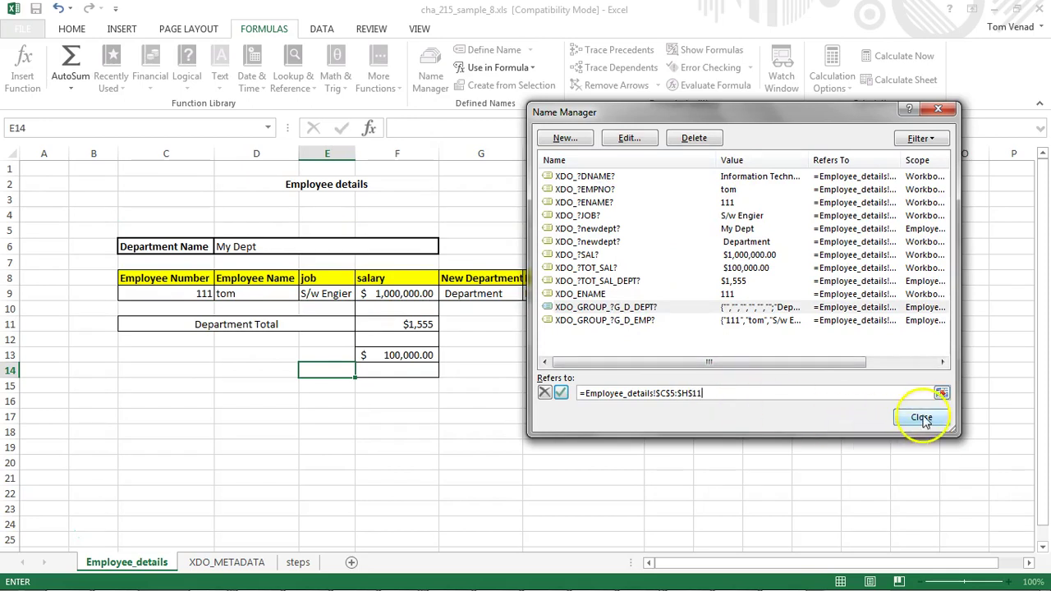
{"action": "left_click", "coordinate": [558, 393]}
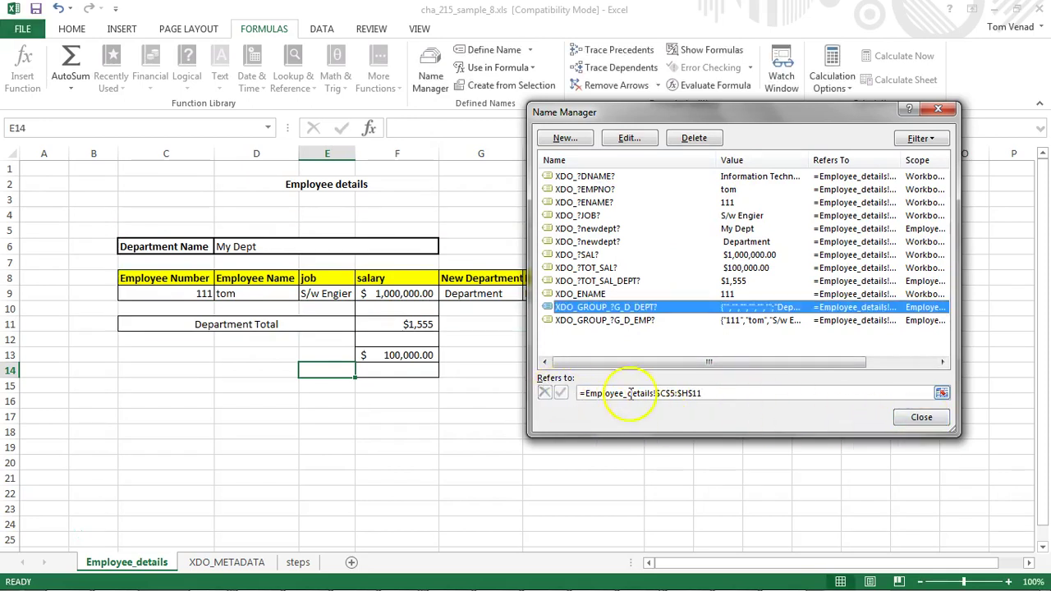
{"action": "left_click", "coordinate": [727, 395]}
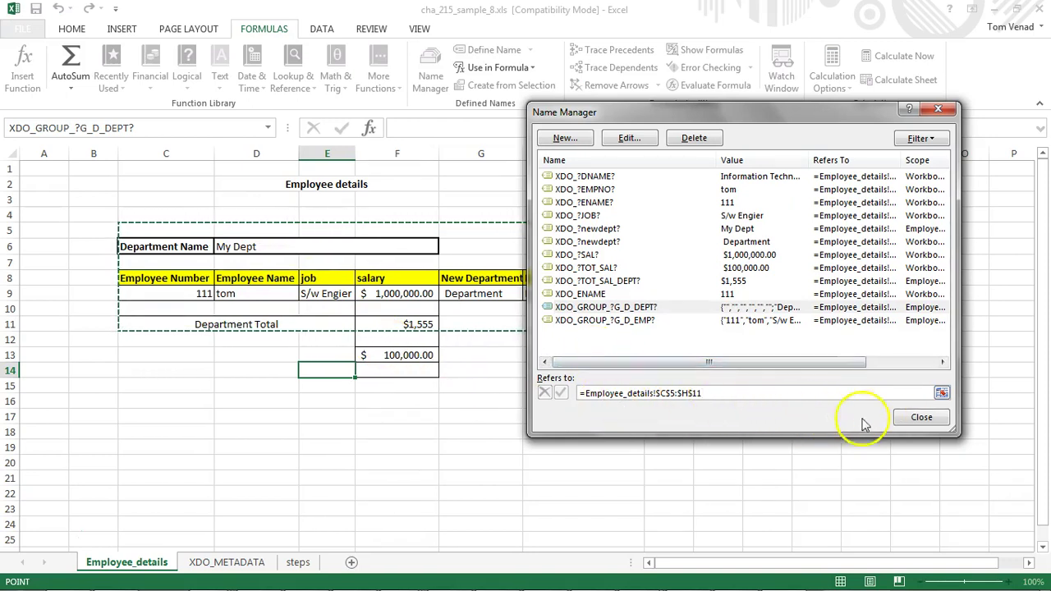
{"action": "left_click", "coordinate": [920, 417]}
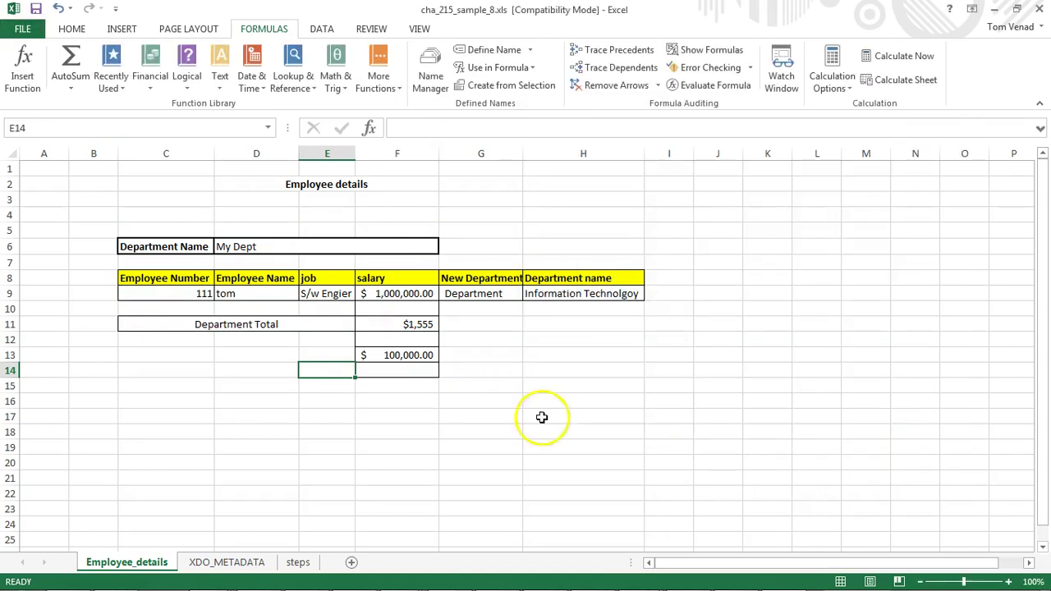
{"action": "left_click", "coordinate": [252, 354]}
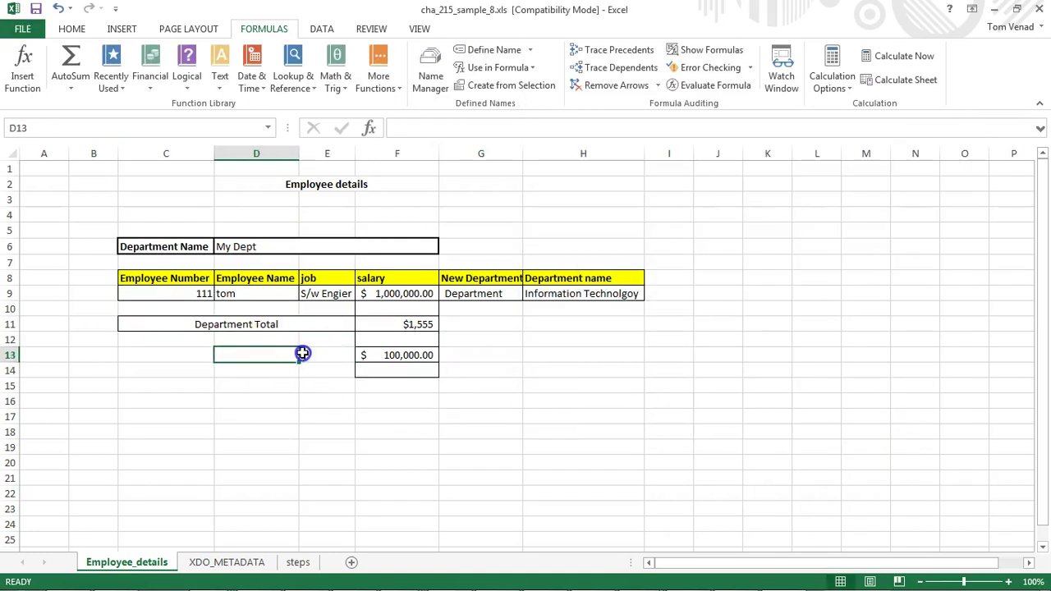
{"action": "left_click_drag", "start_coordinate": [302, 353], "coordinate": [316, 353]}
{"action": "left_click_drag", "start_coordinate": [145, 352], "coordinate": [301, 351]}
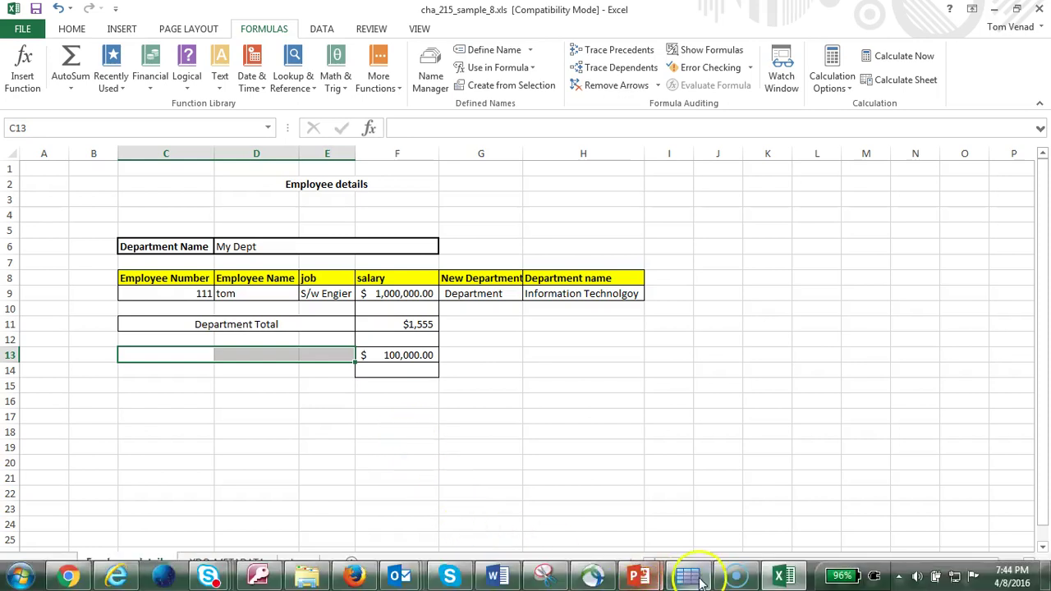
Reload the file lists in BI Publisher Template Viewer and try to process the report with Excel output.
{"action": "left_click", "coordinate": [688, 577]}
{"action": "left_click", "coordinate": [341, 79]}
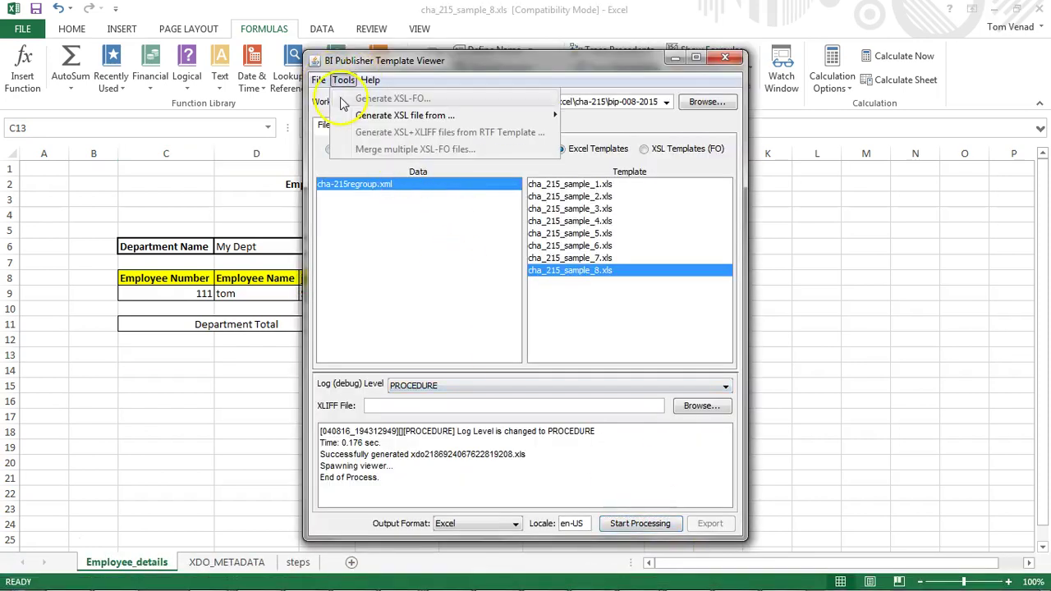
{"action": "left_click", "coordinate": [341, 98]}
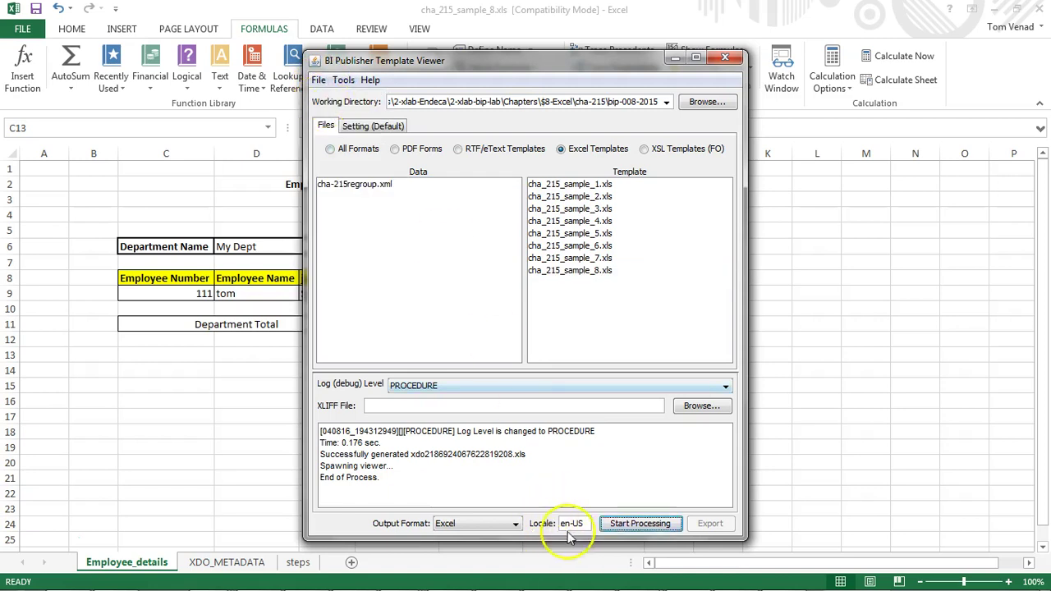
{"action": "left_click", "coordinate": [629, 526]}
{"action": "left_click", "coordinate": [380, 444]}
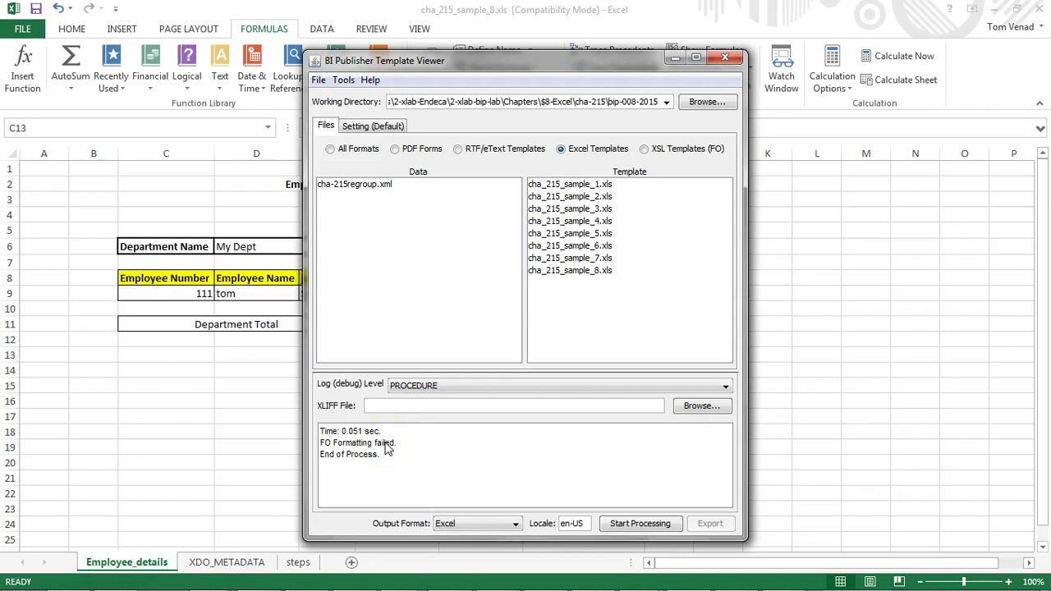
Set the log level to STATEMENT (Maximum Log) and try processing the report again.
{"action": "left_click", "coordinate": [453, 386]}
{"action": "left_click", "coordinate": [465, 401]}
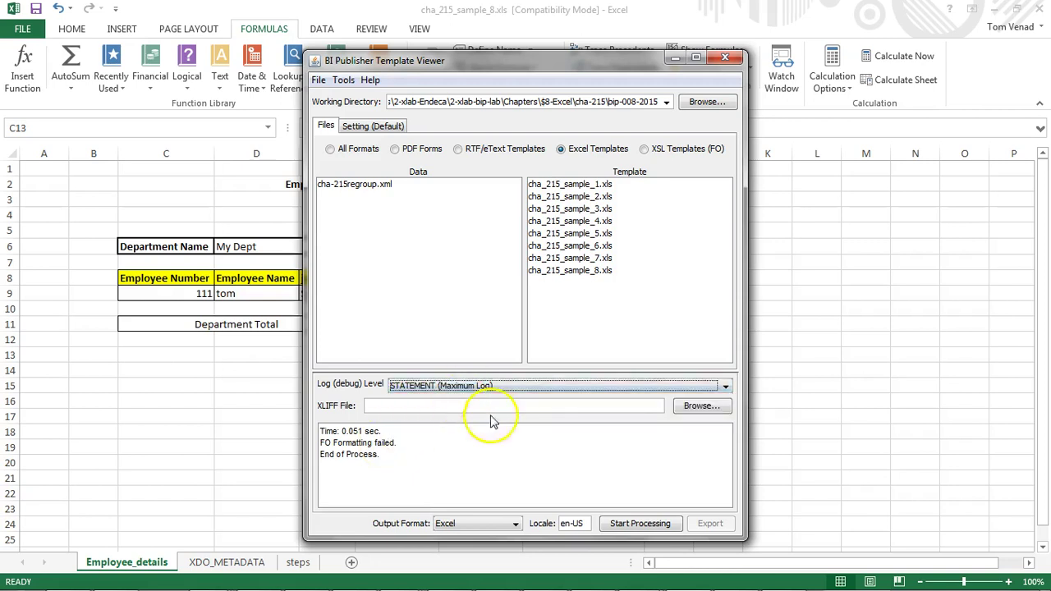
{"action": "left_click", "coordinate": [648, 525]}
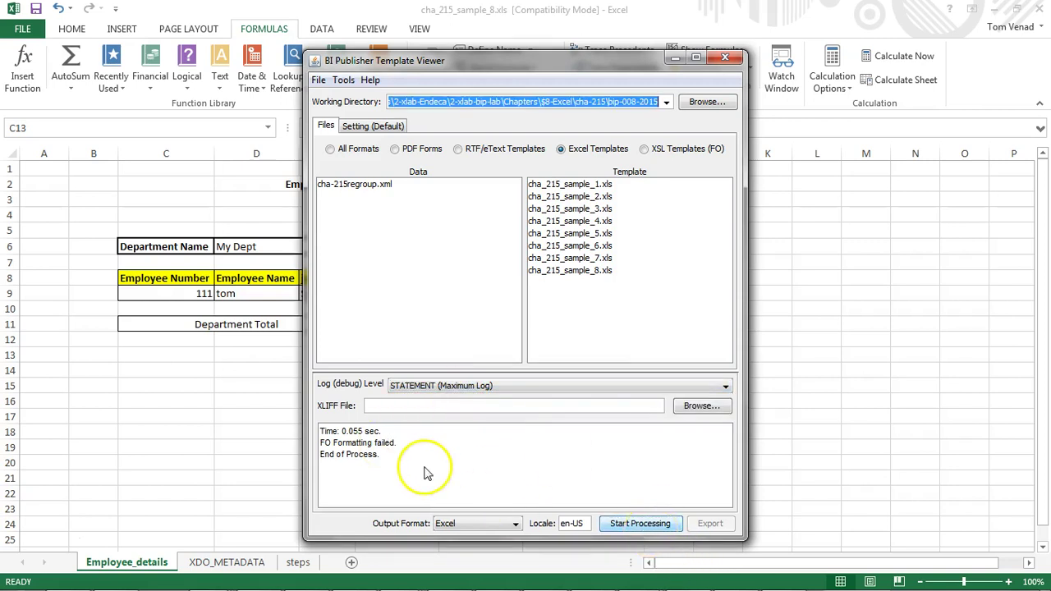
Return to the template workbook and compare the total cells F11 and F13 with the XDO_?TOT_SAL_DEPT? expression on XDO_METADATA.
{"action": "left_click", "coordinate": [225, 374]}
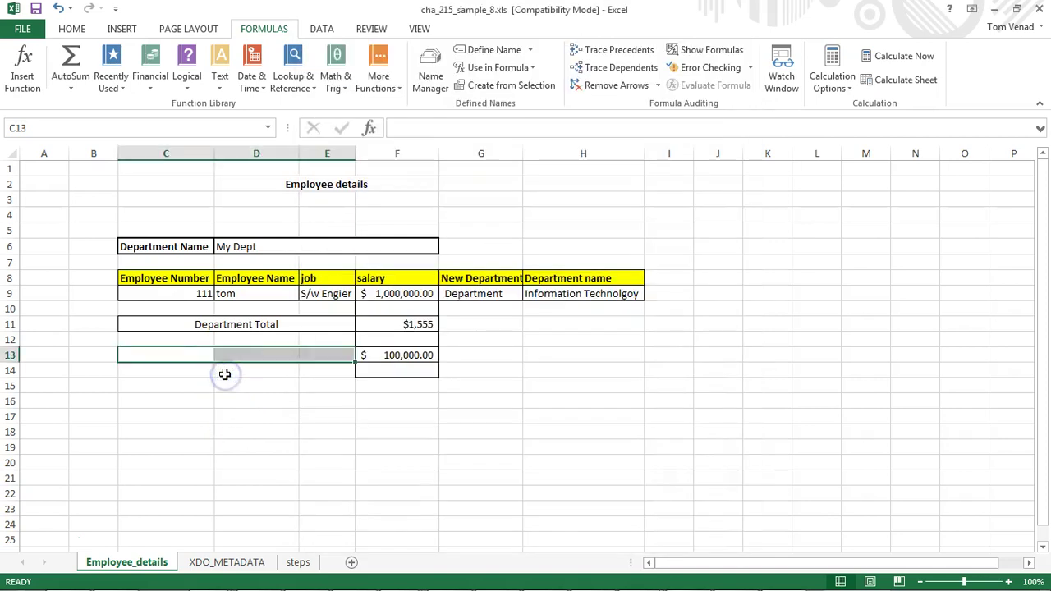
{"action": "left_click", "coordinate": [398, 335]}
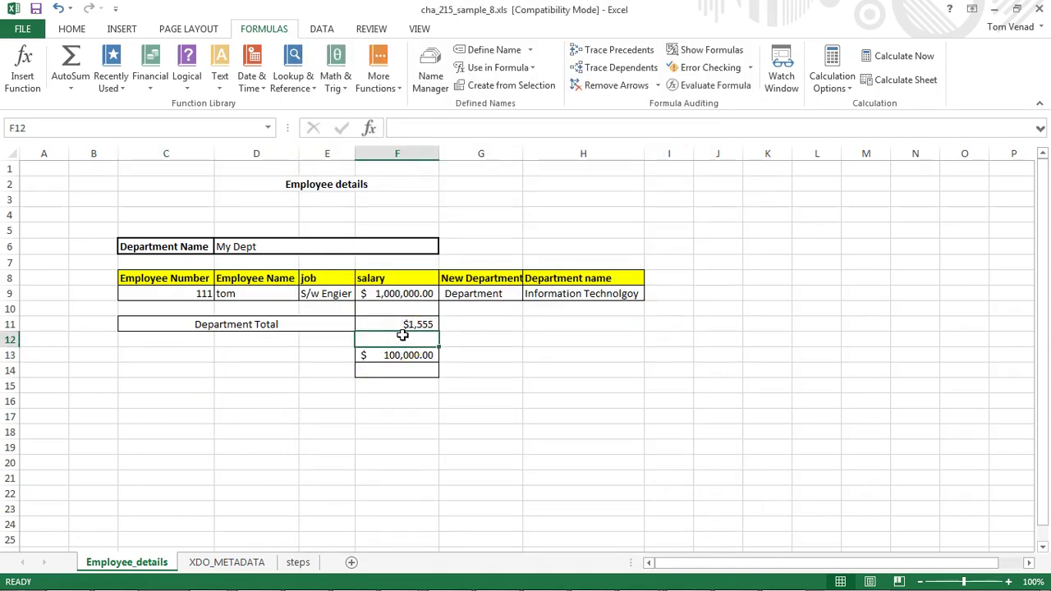
{"action": "left_click", "coordinate": [427, 325]}
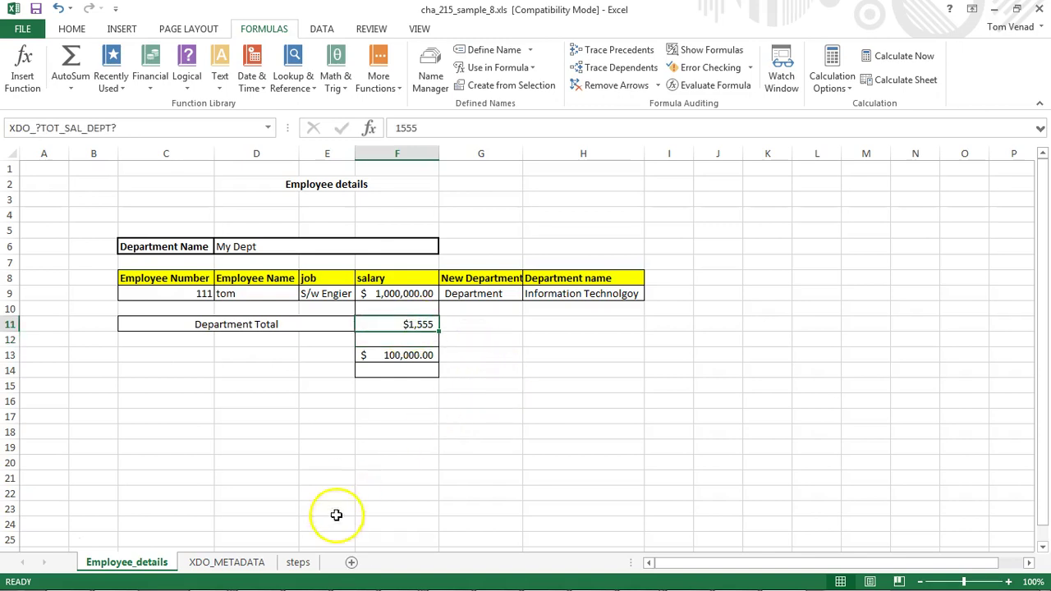
{"action": "left_click", "coordinate": [248, 563]}
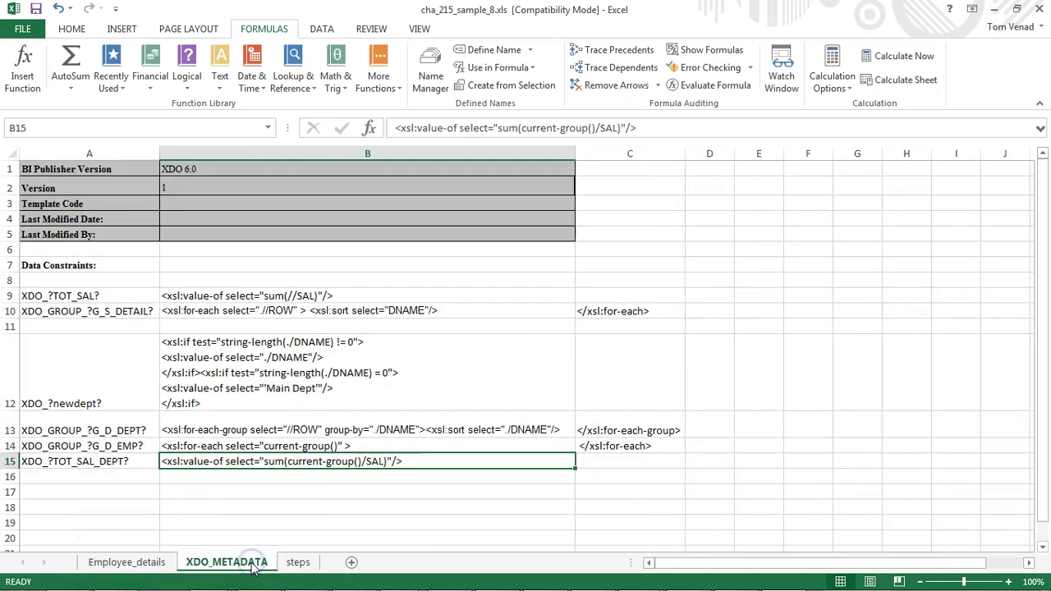
{"action": "left_click", "coordinate": [146, 562]}
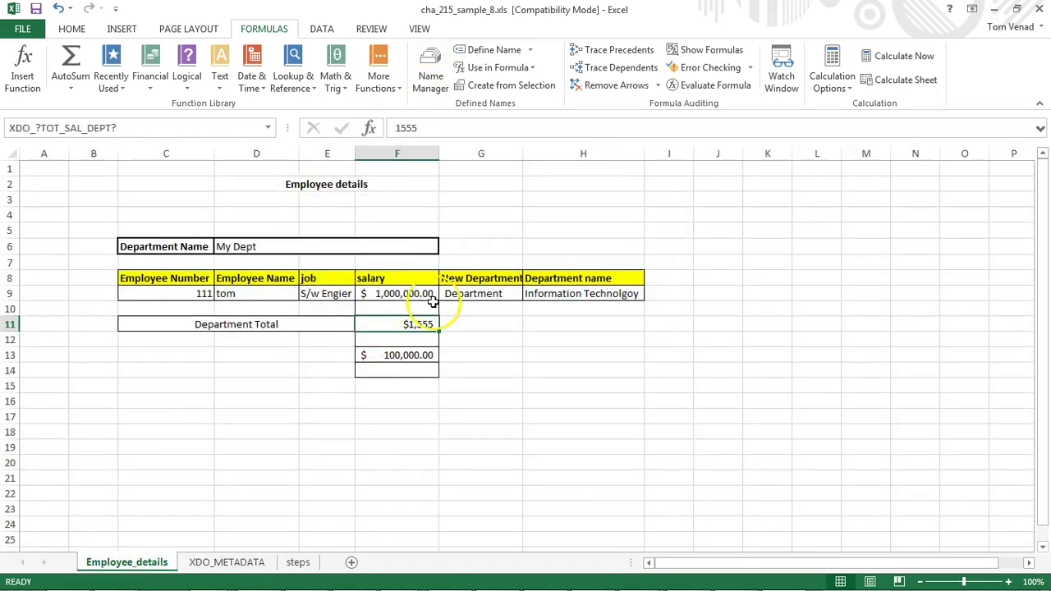
{"action": "left_click", "coordinate": [427, 130]}
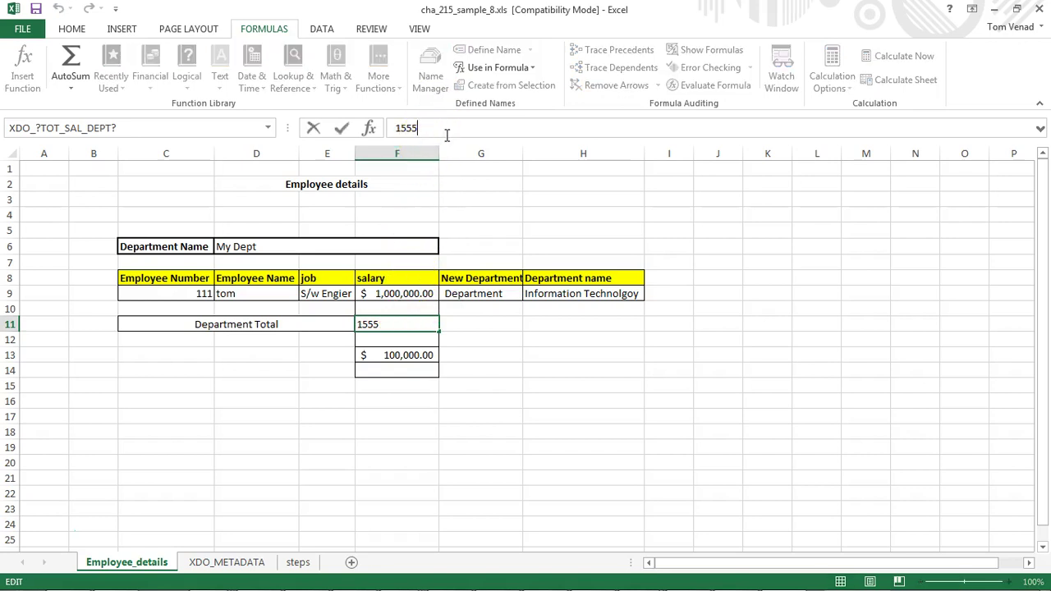
{"action": "key", "text": "Return"}
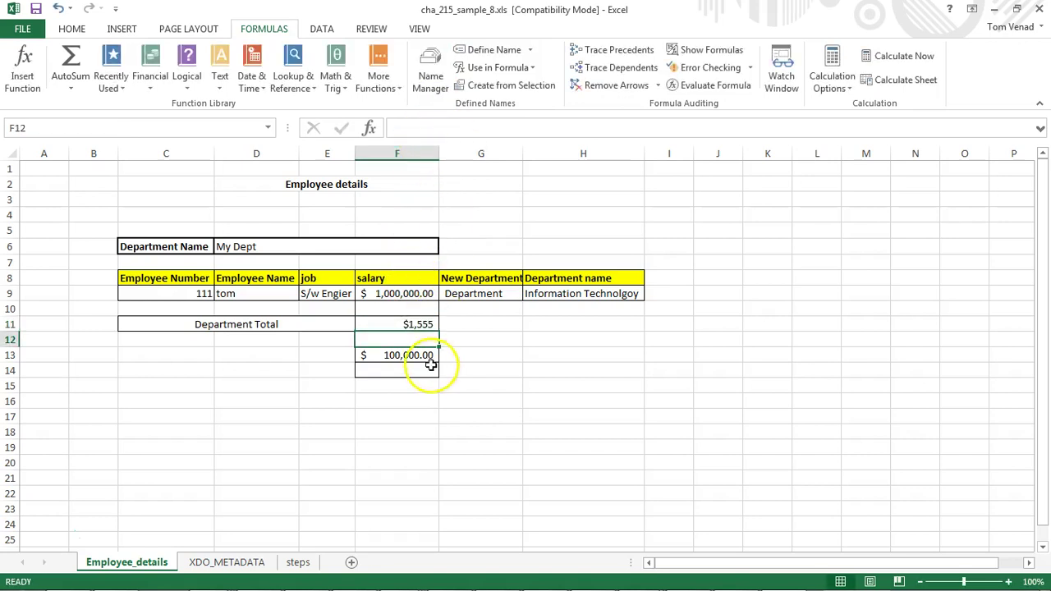
{"action": "left_click", "coordinate": [308, 366]}
{"action": "left_click", "coordinate": [389, 354]}
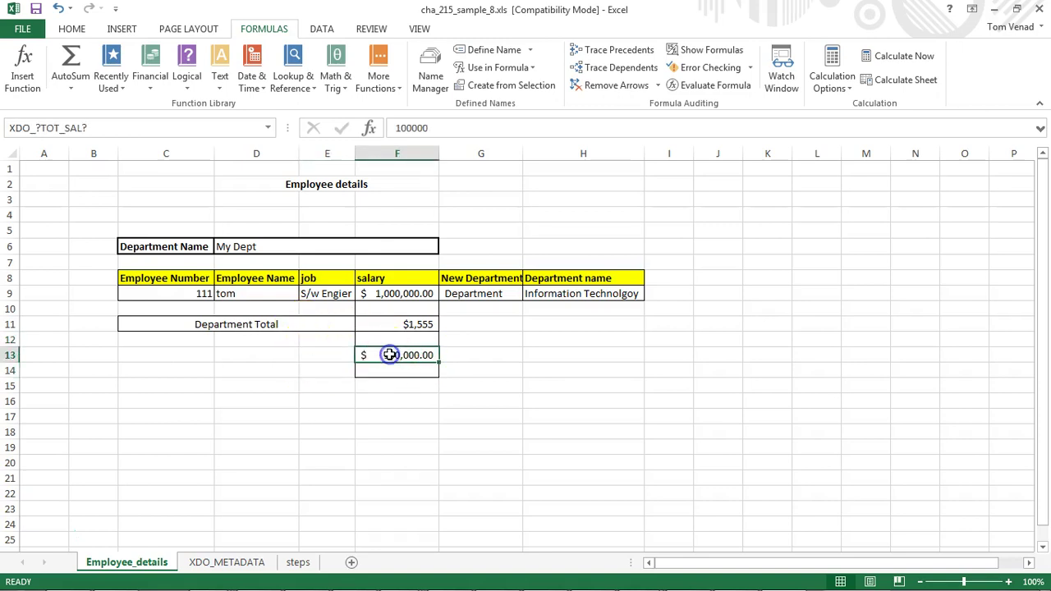
Review the ranges of XDO_GROUP_?G_D_DEPT? and XDO_GROUP_?G_D_EMP? among the defined names and delete the name XDO_ENAME.
{"action": "left_click", "coordinate": [323, 321]}
{"action": "left_click", "coordinate": [430, 76]}
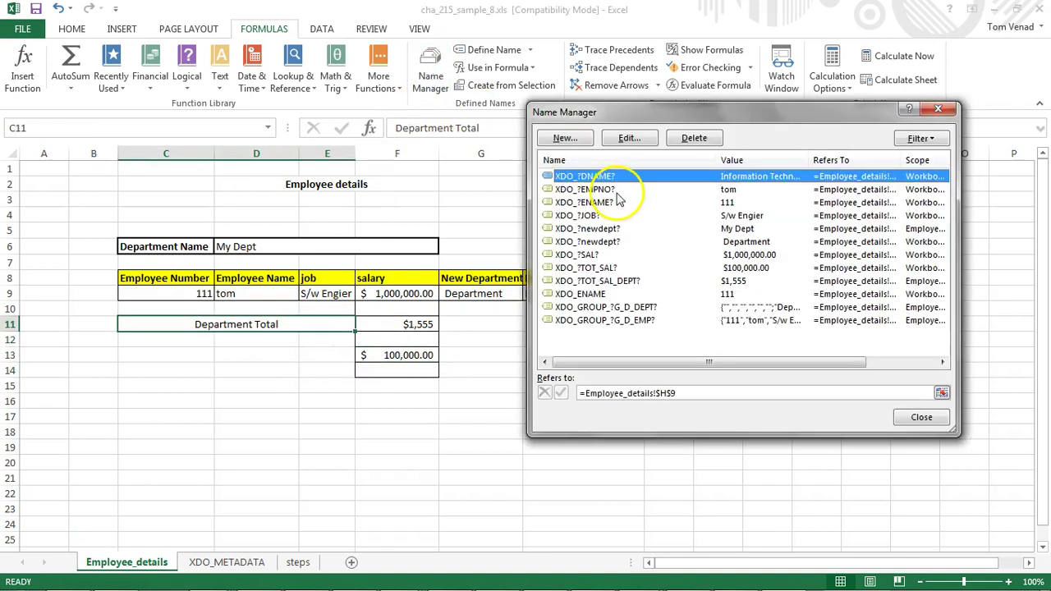
{"action": "left_click", "coordinate": [655, 310]}
{"action": "left_click", "coordinate": [729, 394]}
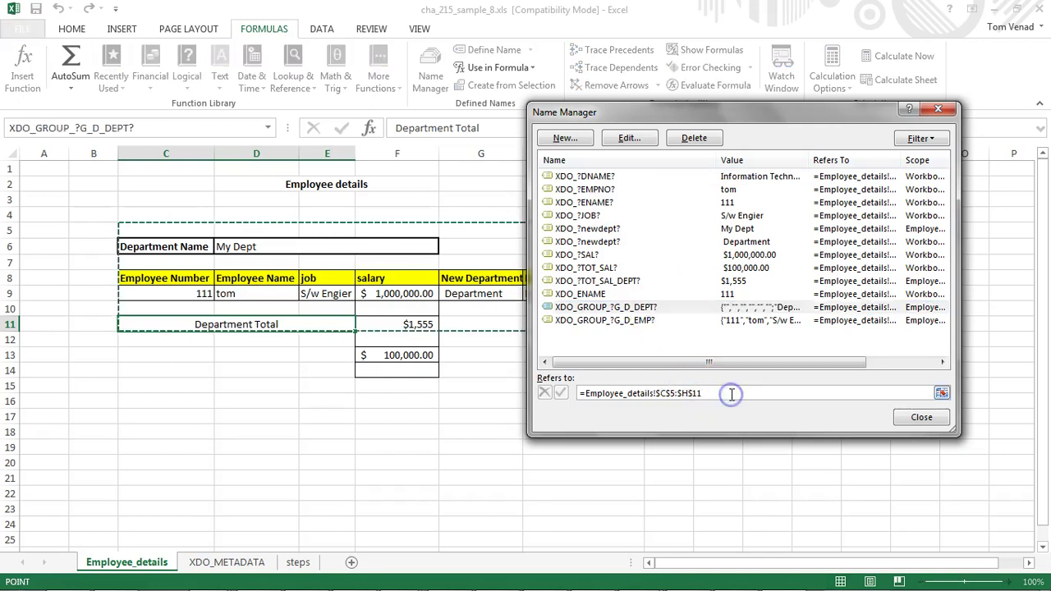
{"action": "left_click", "coordinate": [729, 321]}
{"action": "left_click", "coordinate": [722, 393]}
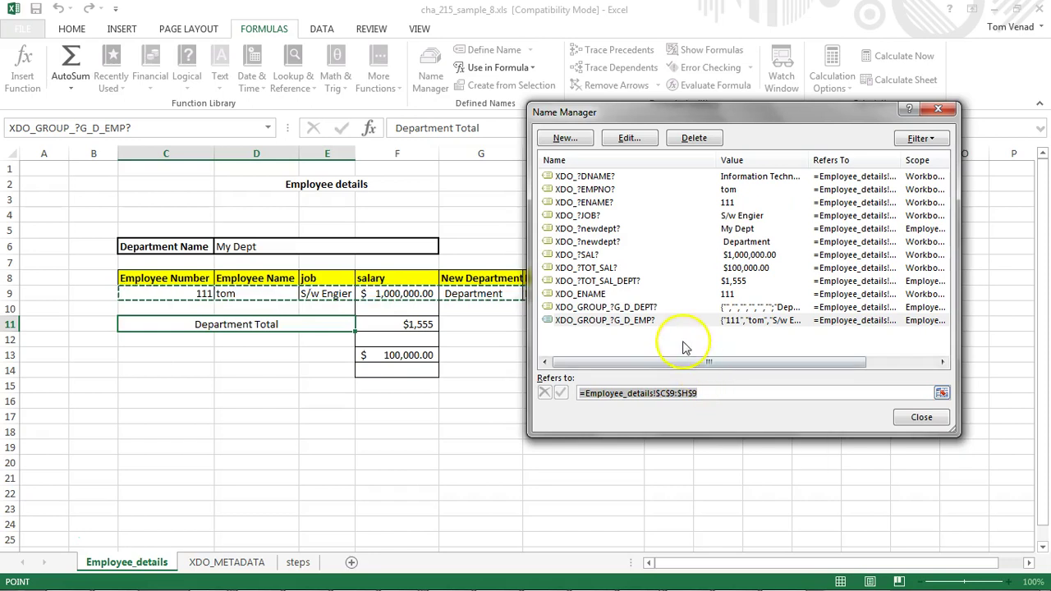
{"action": "left_click", "coordinate": [620, 294]}
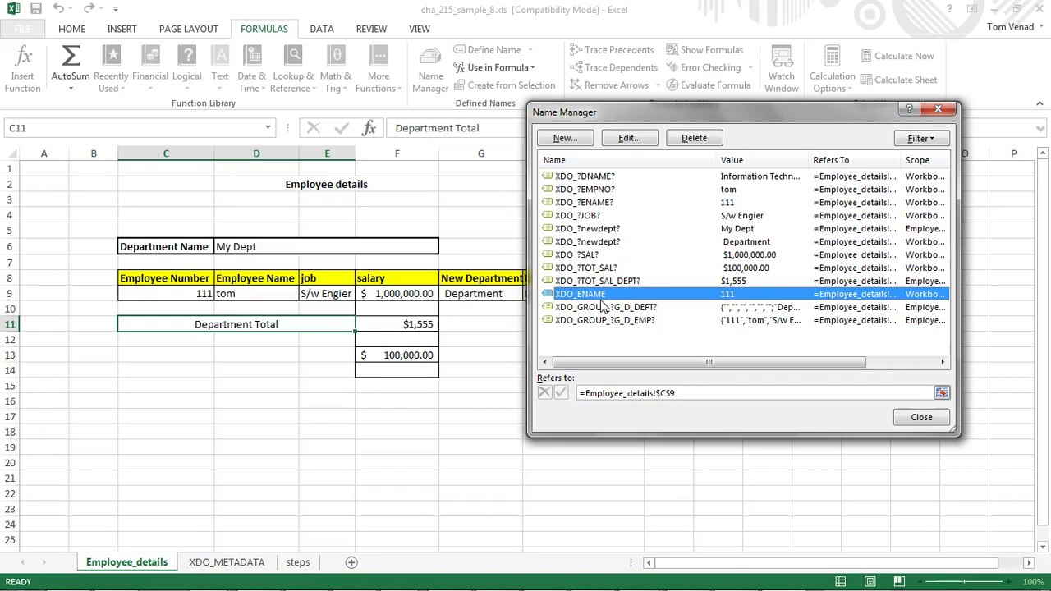
{"action": "left_click", "coordinate": [694, 138]}
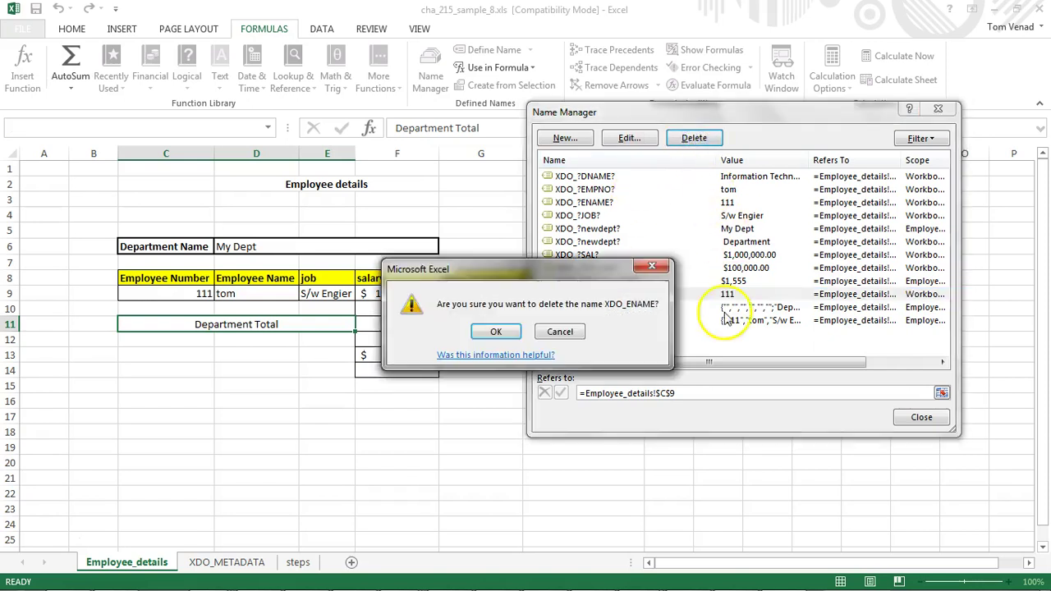
{"action": "left_click", "coordinate": [509, 335]}
{"action": "left_click", "coordinate": [921, 417]}
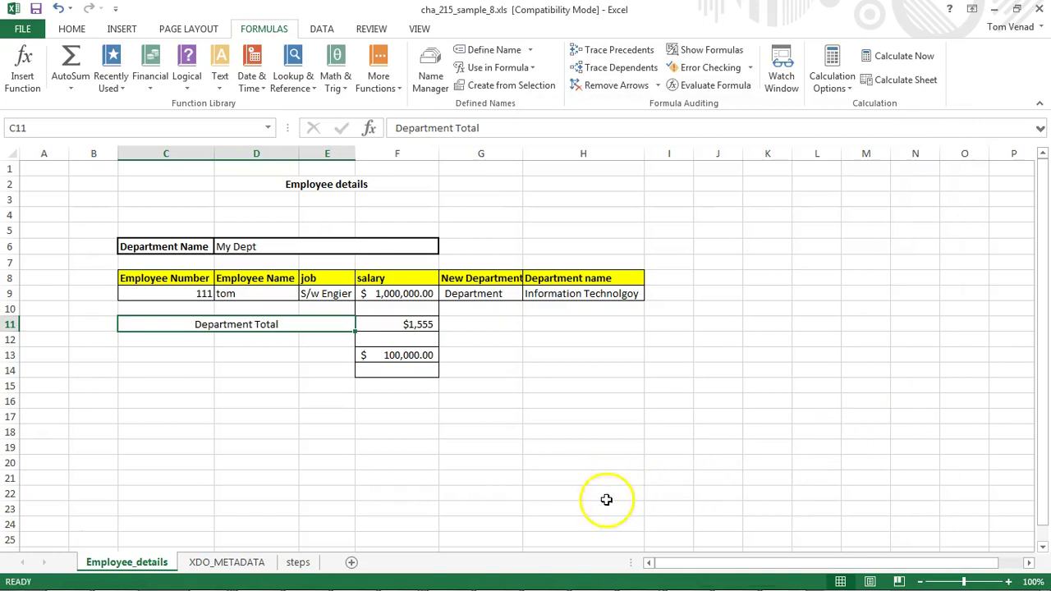
Reload the file lists in BI Publisher Template Viewer and process cha-215regroup.xml with the template cha_215_sample_8.xls to Excel.
{"action": "left_click", "coordinate": [702, 578]}
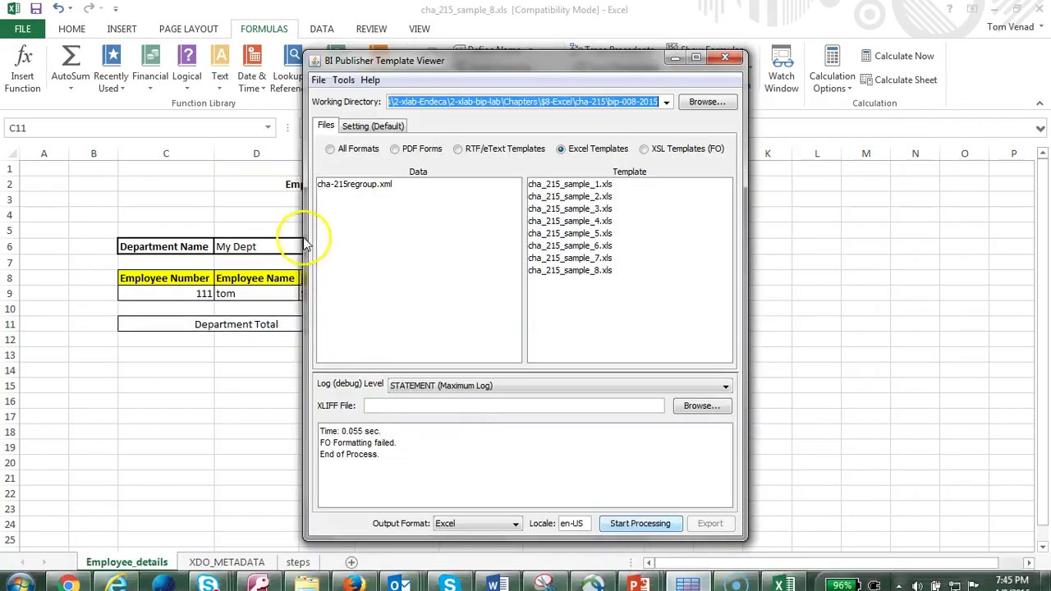
{"action": "left_click", "coordinate": [317, 79]}
{"action": "left_click", "coordinate": [354, 184]}
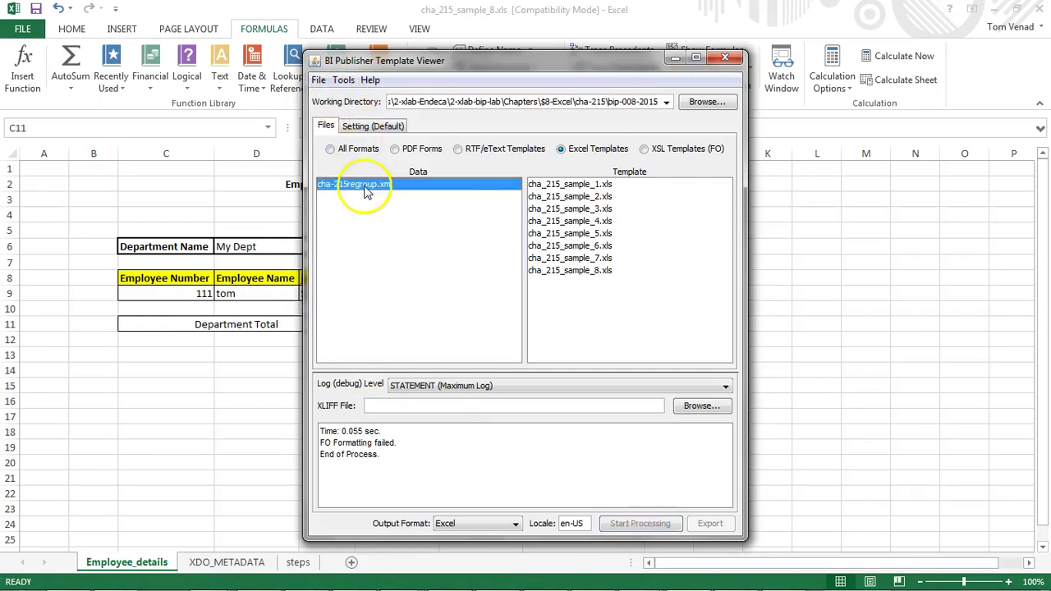
{"action": "left_click", "coordinate": [574, 270]}
{"action": "left_click", "coordinate": [644, 526]}
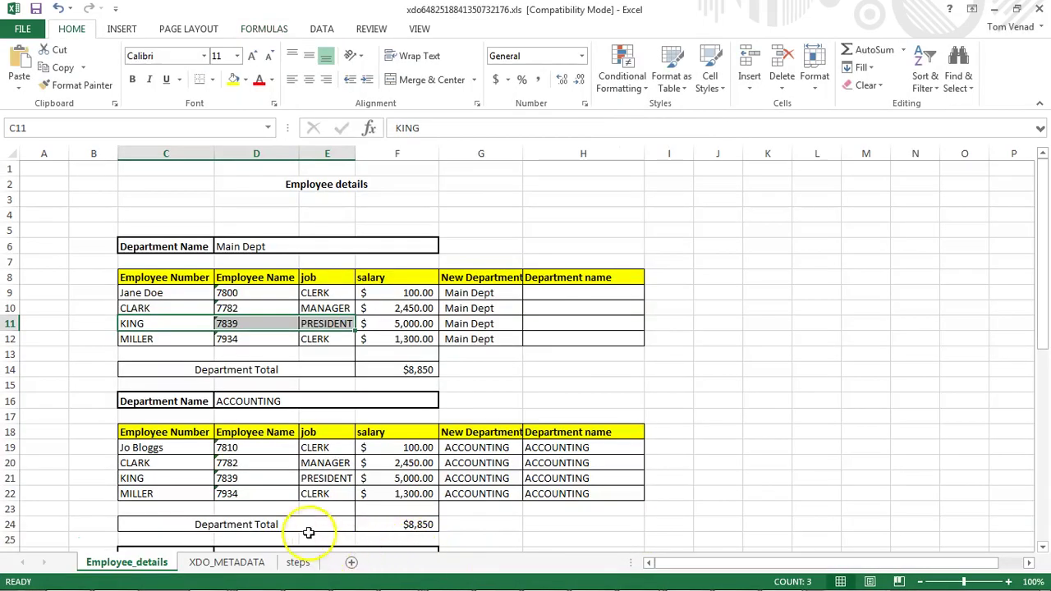
Examine the department totals from Main Dept through SALES in the generated report and close it.
{"action": "left_click", "coordinate": [419, 370]}
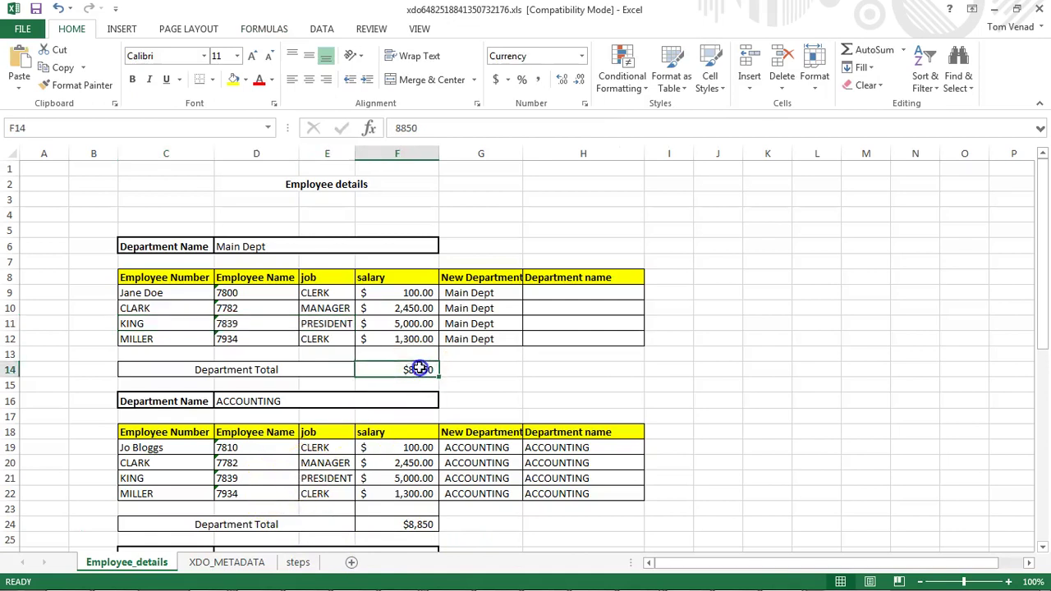
{"action": "scroll", "coordinate": [441, 426], "scroll_direction": "down", "scroll_amount": 1}
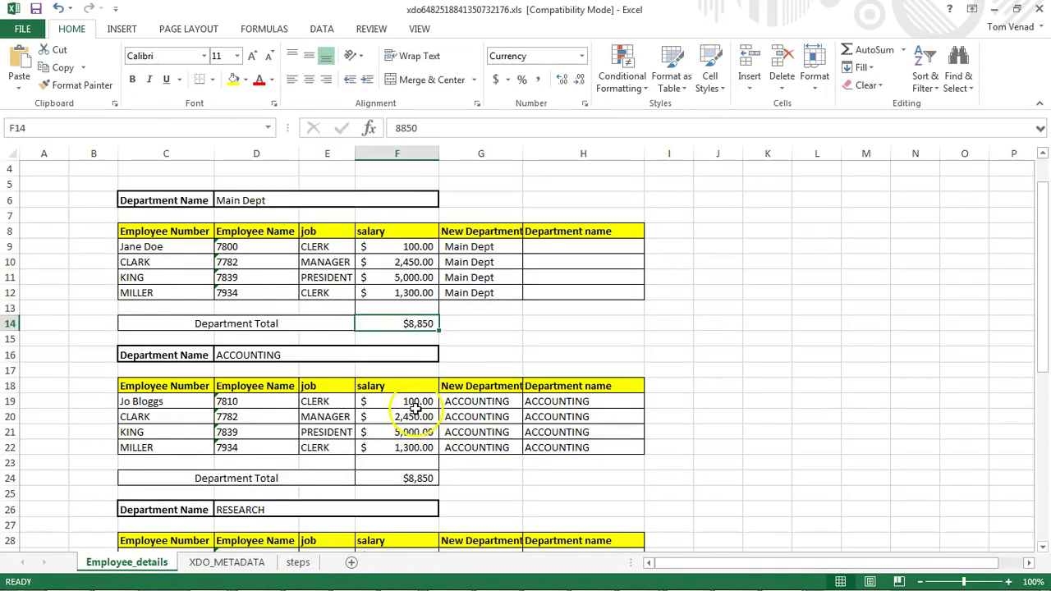
{"action": "scroll", "coordinate": [416, 408], "scroll_direction": "down", "scroll_amount": 3}
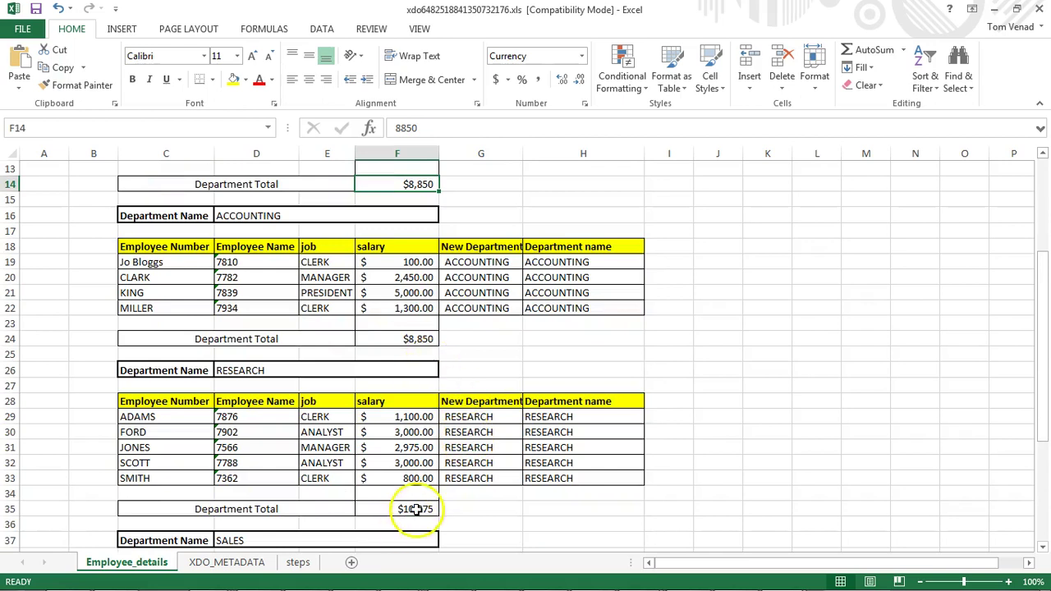
{"action": "left_click", "coordinate": [416, 509]}
{"action": "scroll", "coordinate": [462, 514], "scroll_direction": "down", "scroll_amount": 3}
{"action": "scroll", "coordinate": [464, 517], "scroll_direction": "down", "scroll_amount": 1}
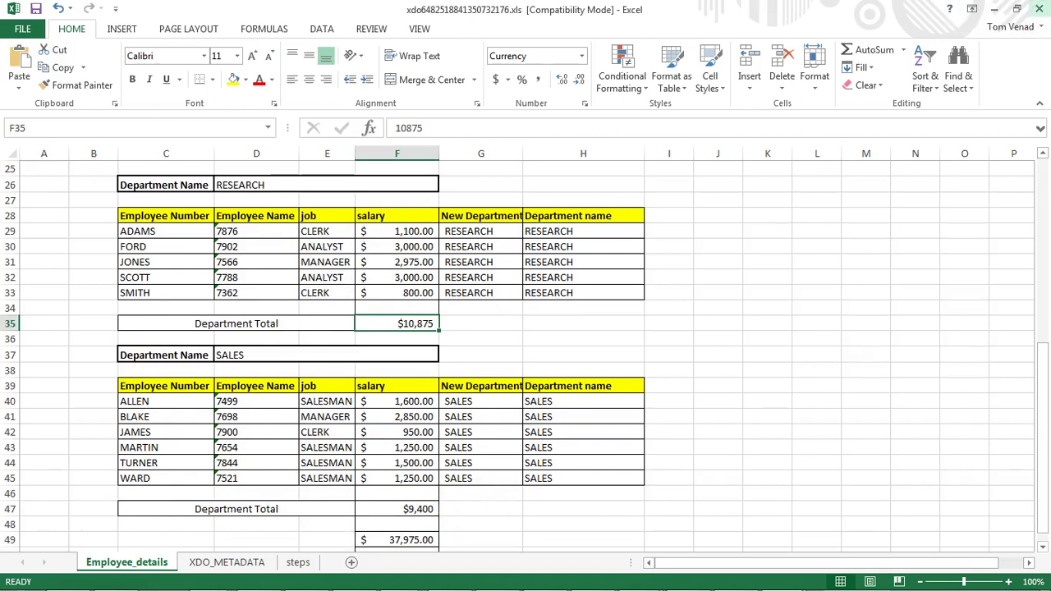
{"action": "left_click", "coordinate": [1040, 10]}
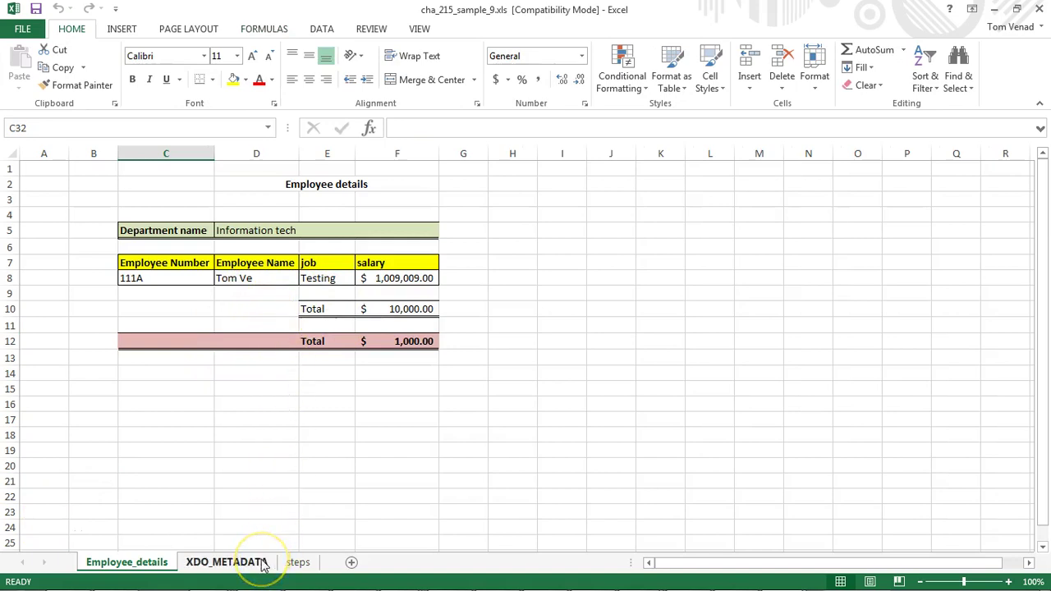
In cha_215_sample_9.xls, inspect the grand total row on Employee_details and the group and total expressions on XDO_METADATA.
{"action": "left_click", "coordinate": [399, 343]}
{"action": "left_click", "coordinate": [159, 338]}
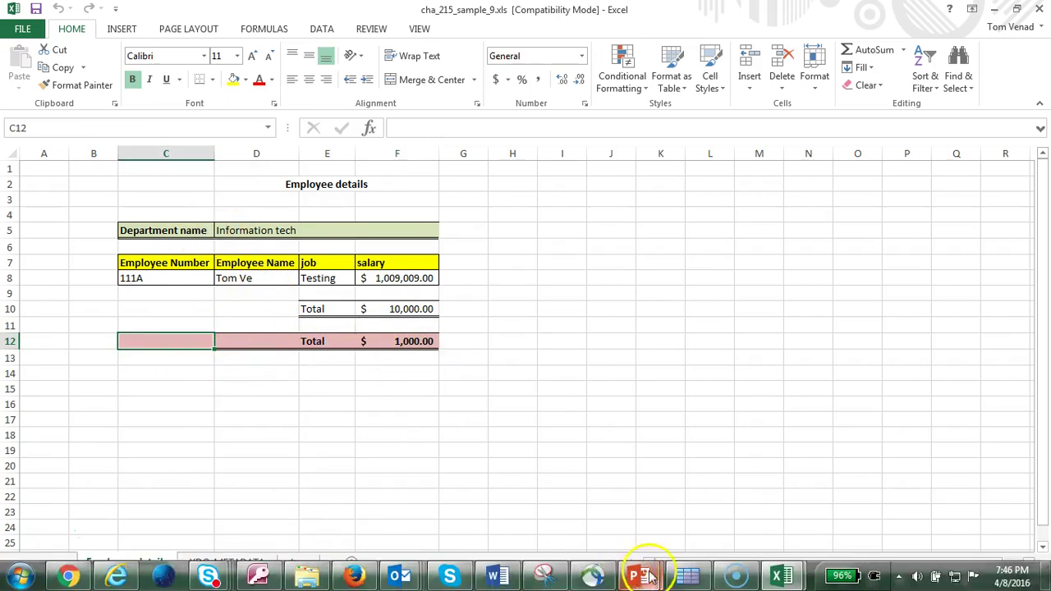
{"action": "mouse_move", "coordinate": [692, 579]}
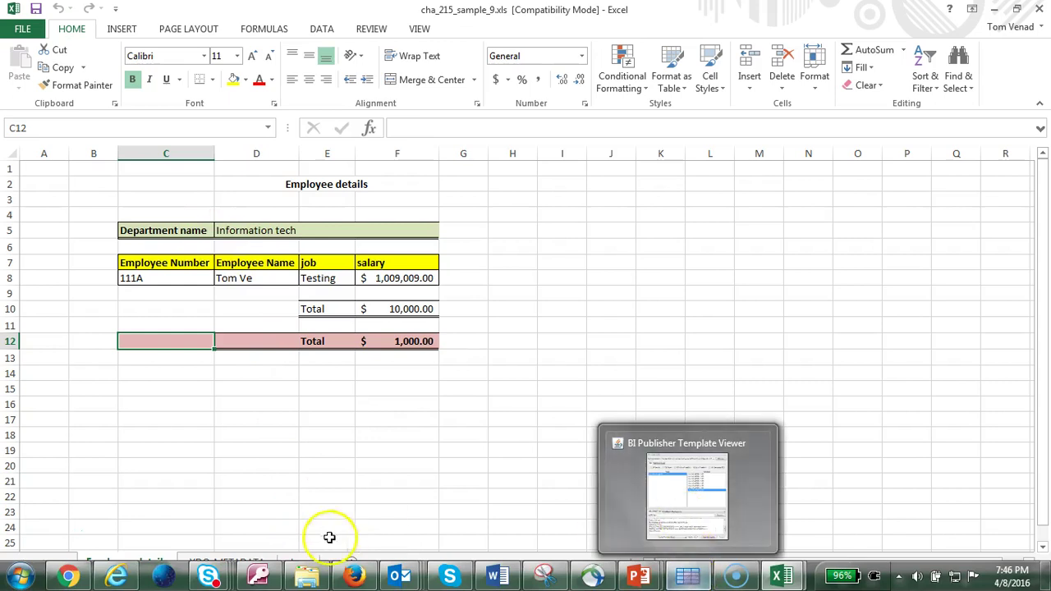
{"action": "left_click", "coordinate": [238, 562]}
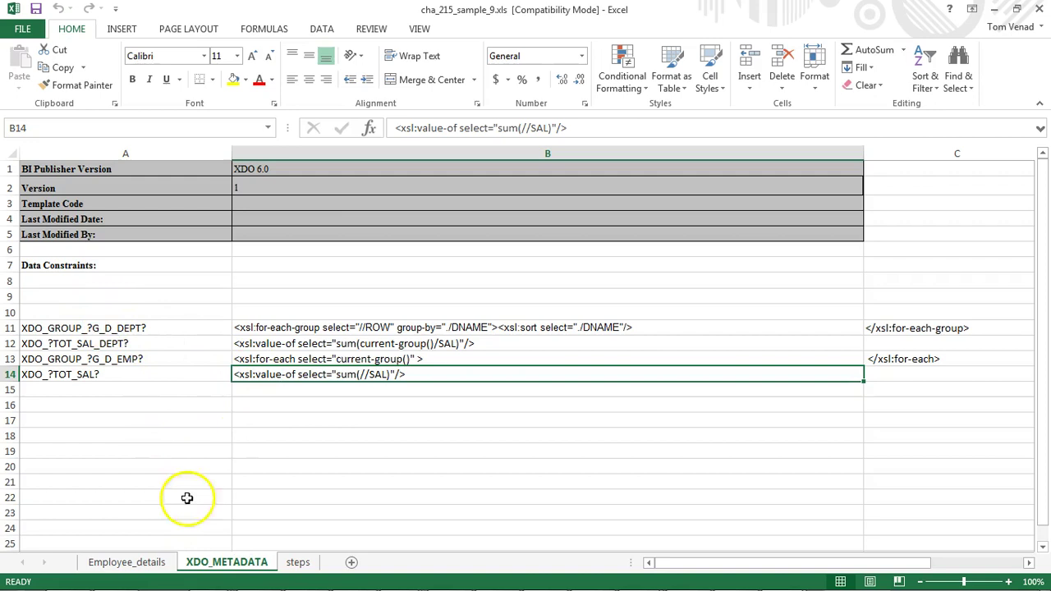
{"action": "left_click", "coordinate": [161, 566]}
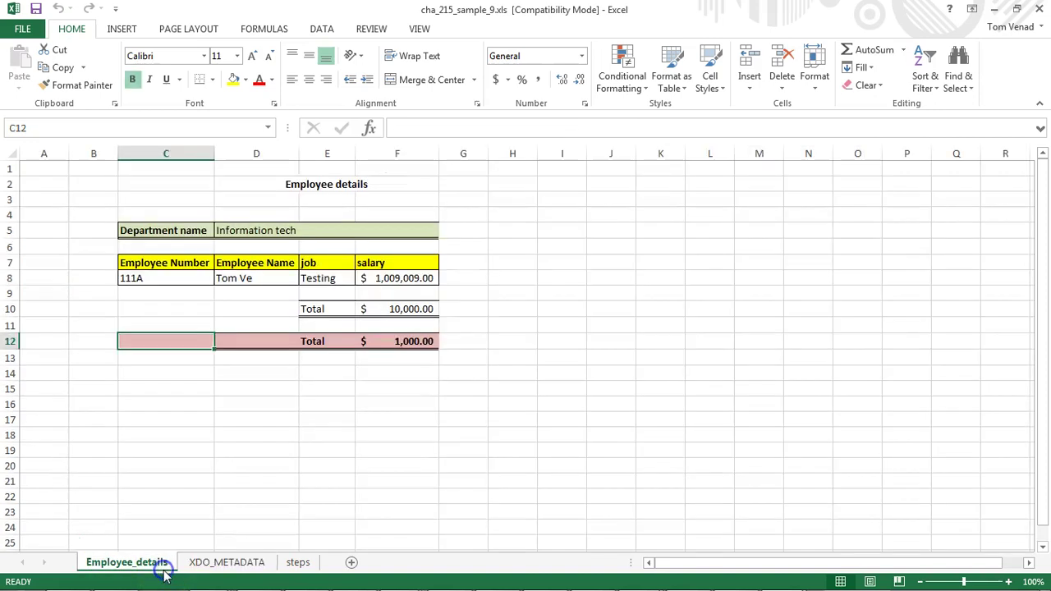
Reload the file lists in BI Publisher Template Viewer and choose cha-215regroup.xml with the template cha_215_sample_9.xls.
{"action": "left_click", "coordinate": [602, 579]}
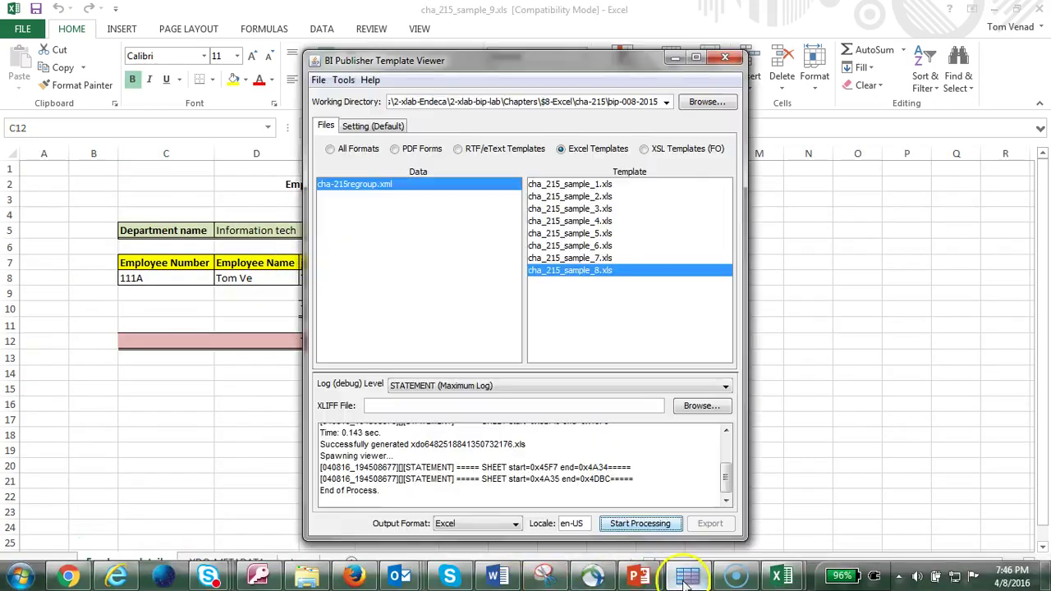
{"action": "left_click", "coordinate": [342, 81]}
{"action": "left_click", "coordinate": [341, 80]}
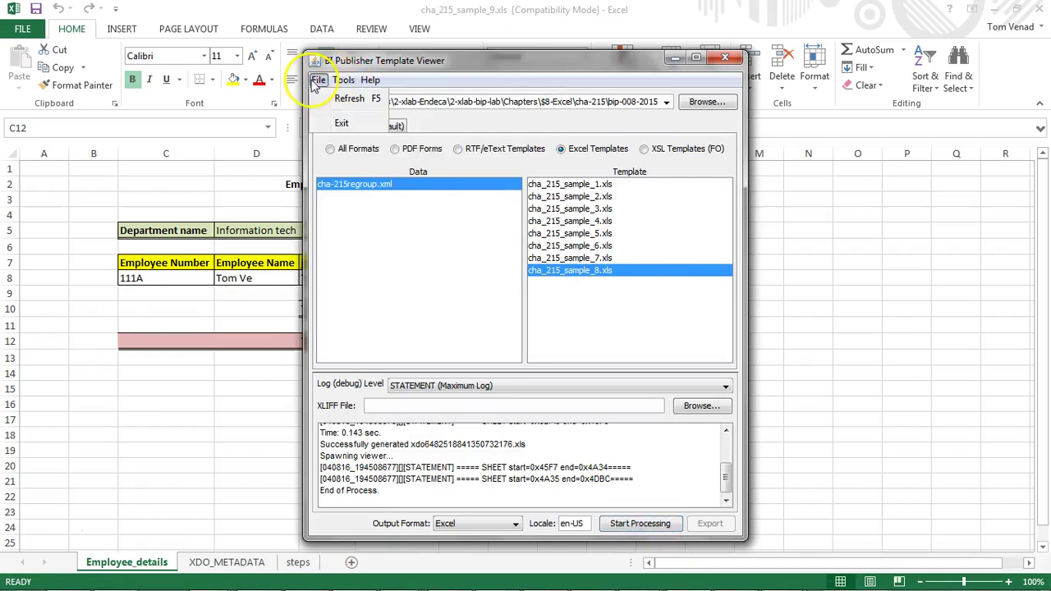
{"action": "left_click", "coordinate": [370, 185]}
{"action": "left_click", "coordinate": [630, 304]}
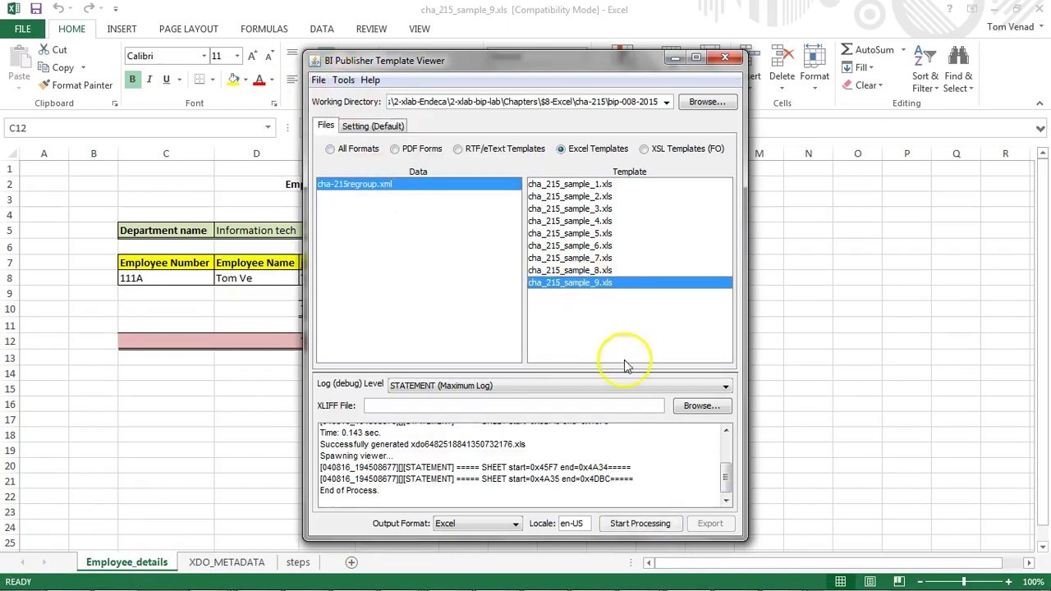
Set the log level to EXCEPTION and process the report with Excel output.
{"action": "left_click", "coordinate": [644, 385]}
{"action": "left_click", "coordinate": [492, 412]}
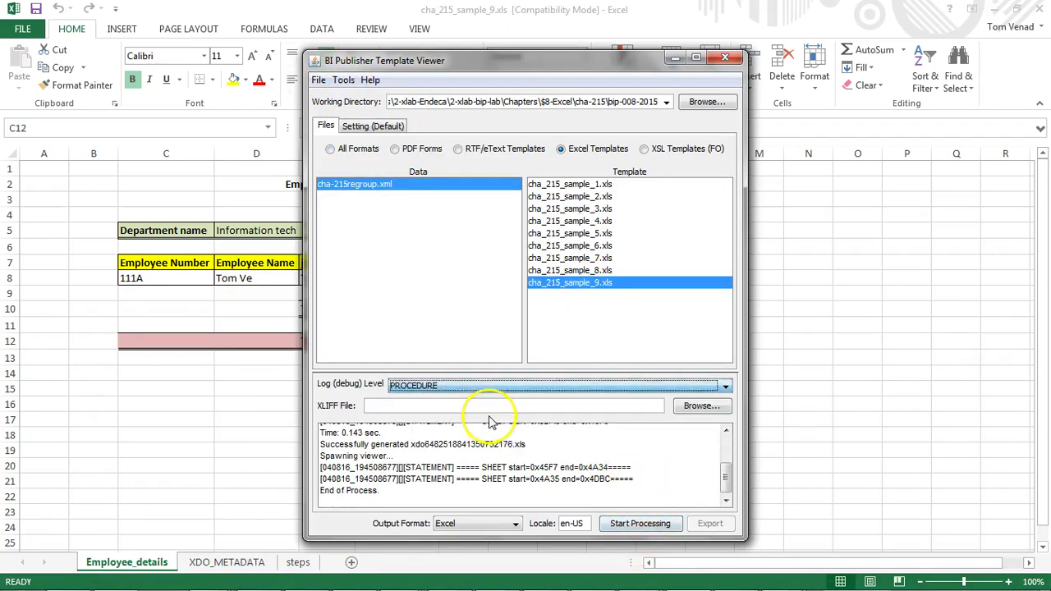
{"action": "left_click", "coordinate": [485, 386]}
{"action": "left_click", "coordinate": [468, 424]}
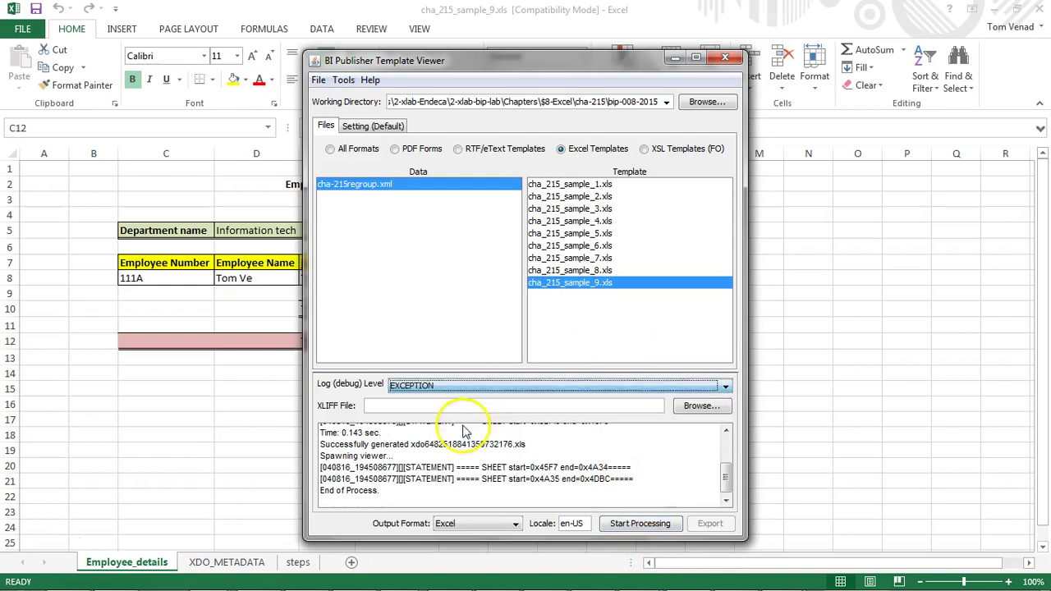
{"action": "left_click", "coordinate": [651, 523]}
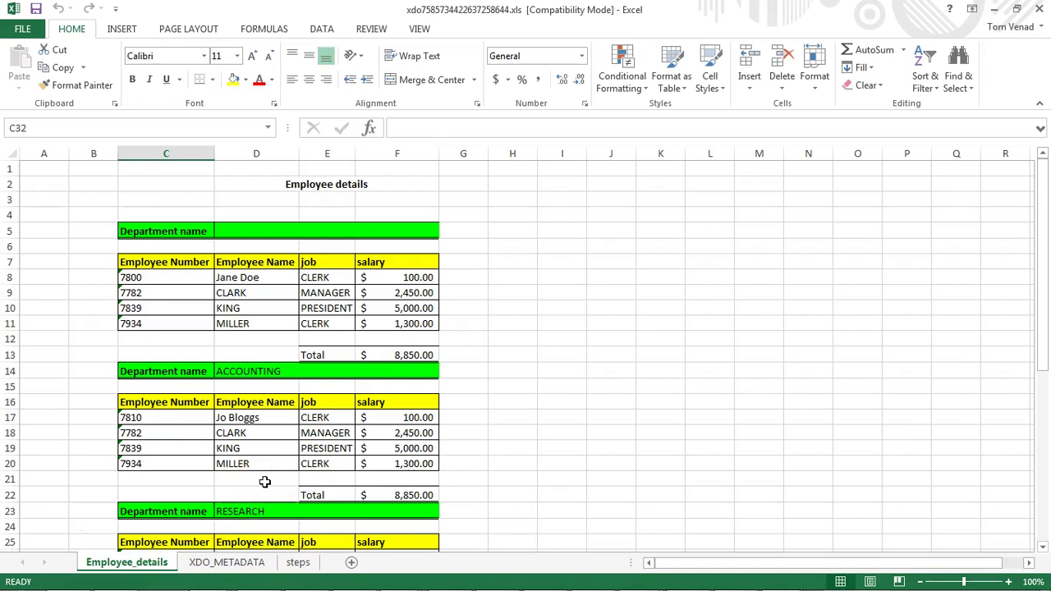
Review the department totals and grand total in the generated report and switch to the PowerPoint slide show.
{"action": "scroll", "coordinate": [264, 482], "scroll_direction": "down", "scroll_amount": 3}
{"action": "scroll", "coordinate": [270, 465], "scroll_direction": "down", "scroll_amount": 4}
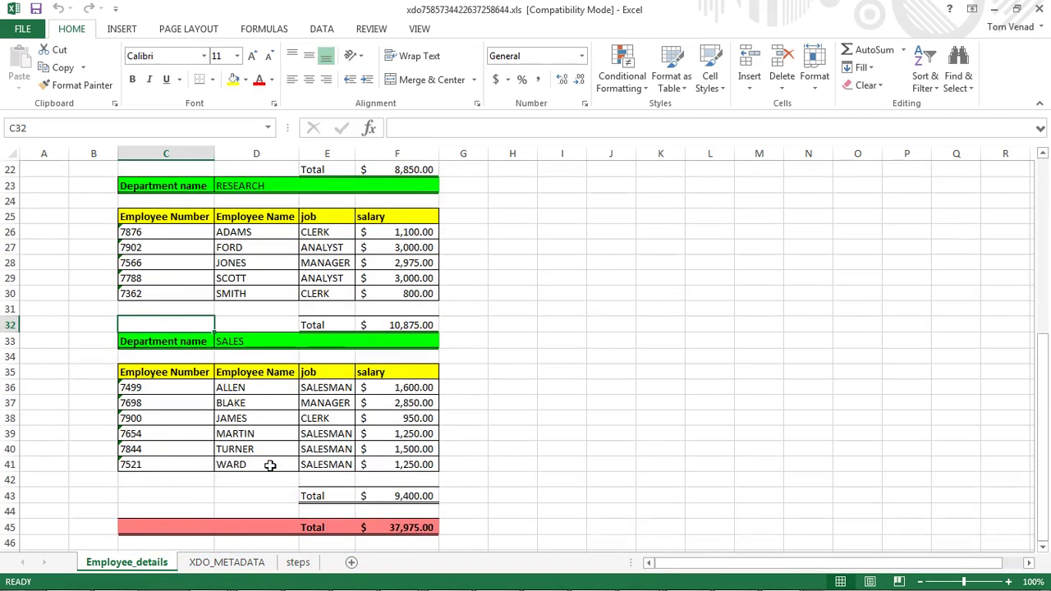
{"action": "mouse_move", "coordinate": [652, 567]}
{"action": "left_click", "coordinate": [705, 497]}
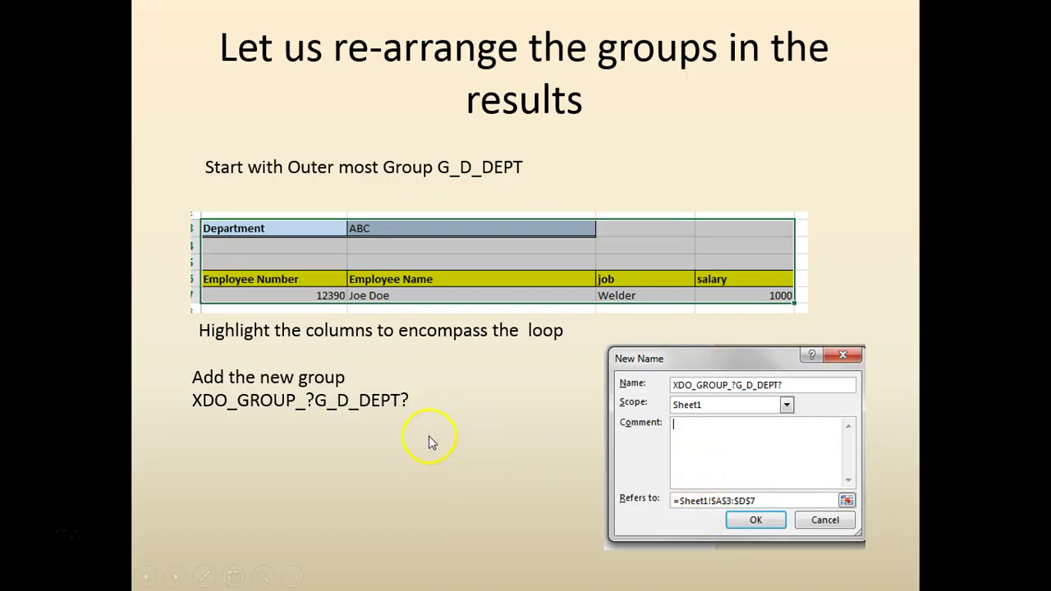